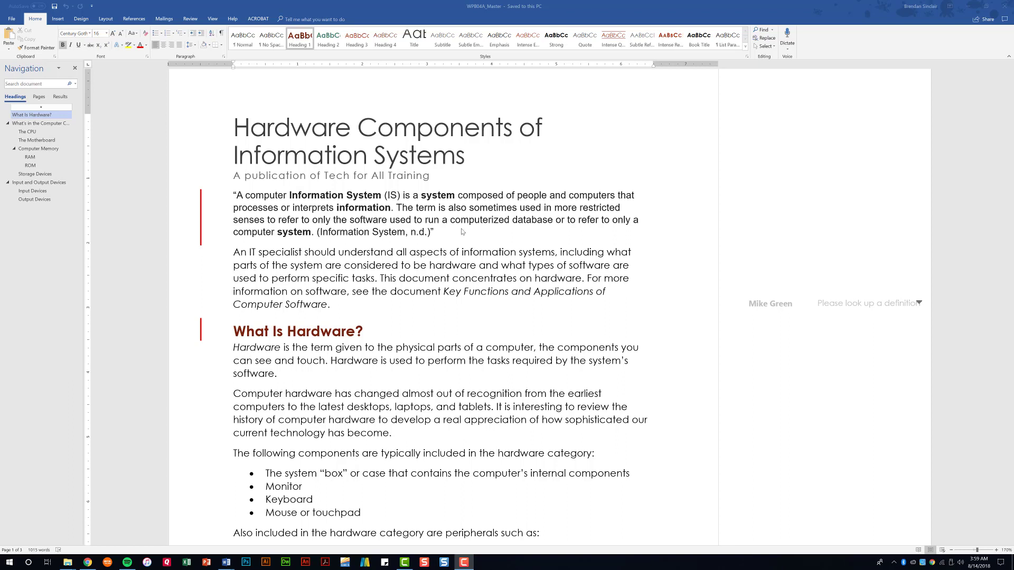
Step: Set custom page margins for the whole document, with the top, left and right margins at .25 inch
click(106, 21)
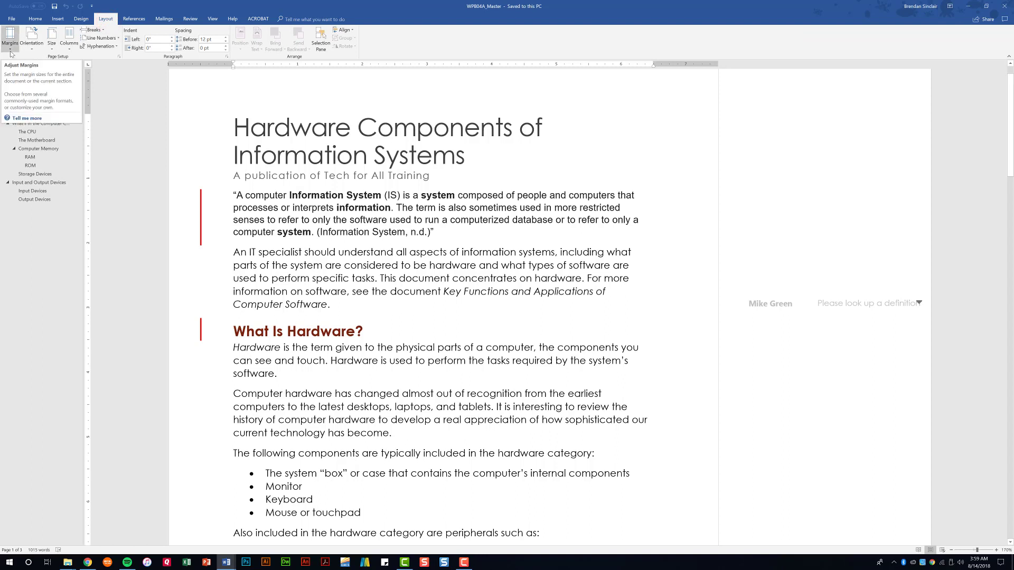
click(10, 52)
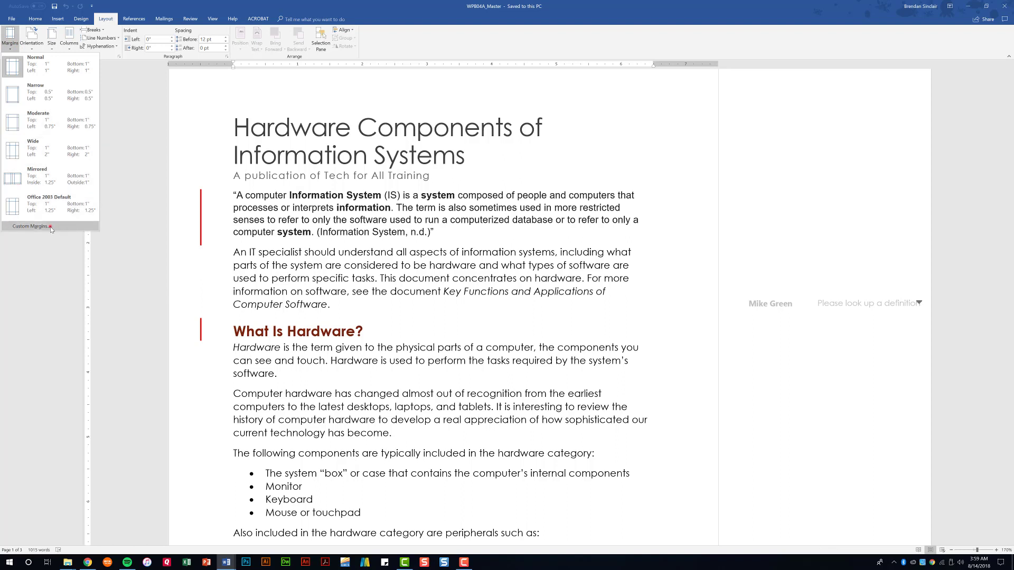
click(49, 227)
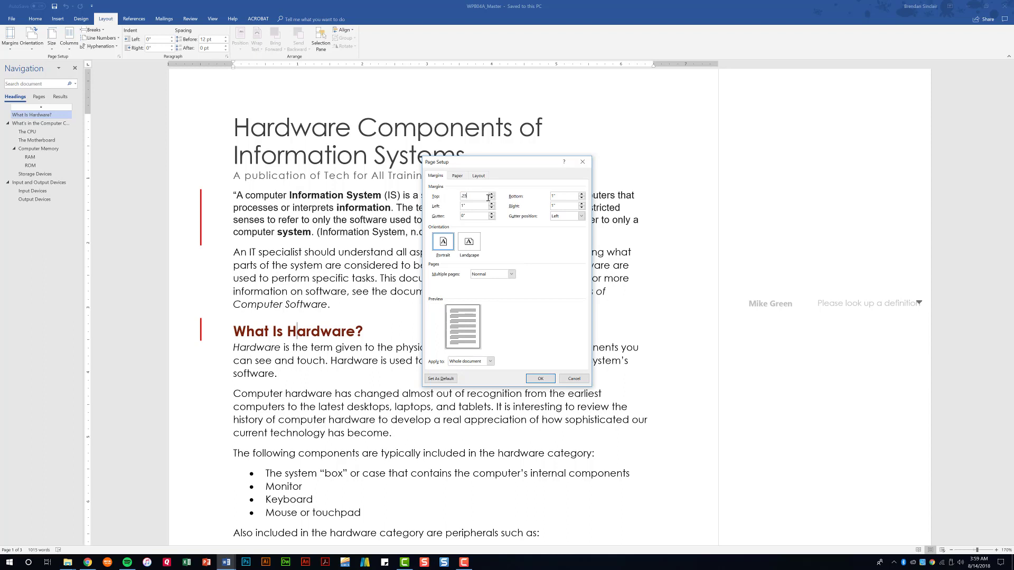
key(Tab)
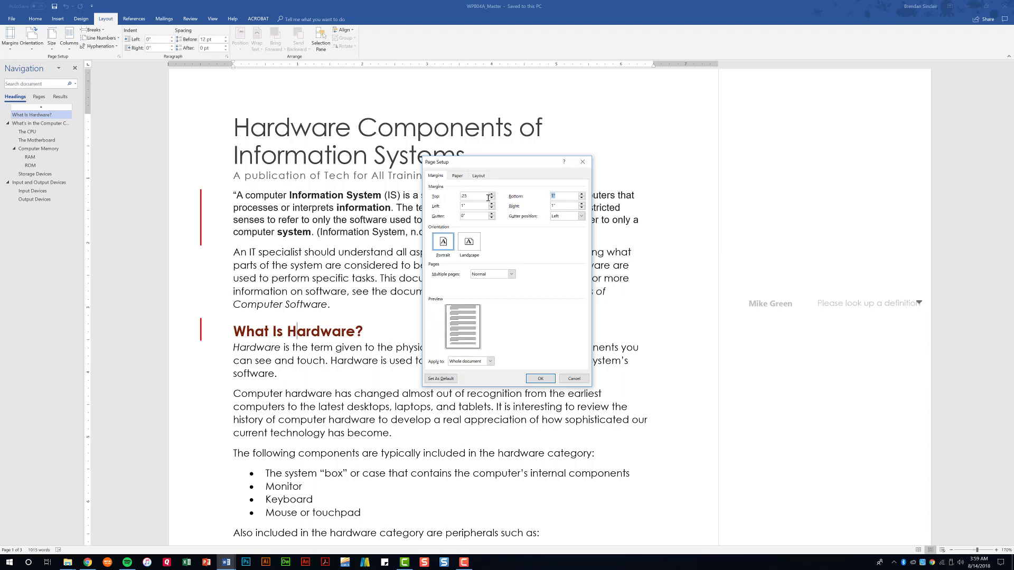
key(Tab)
text(.25)
key(Tab)
text(.25)
click(541, 379)
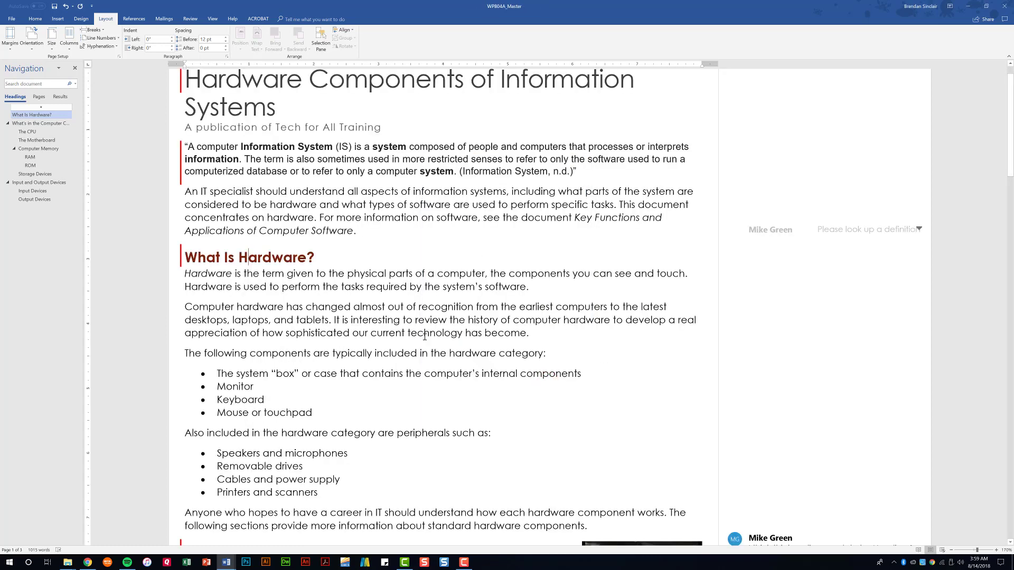
Step: Undo the page margin change
scroll(221, 111, up, 1)
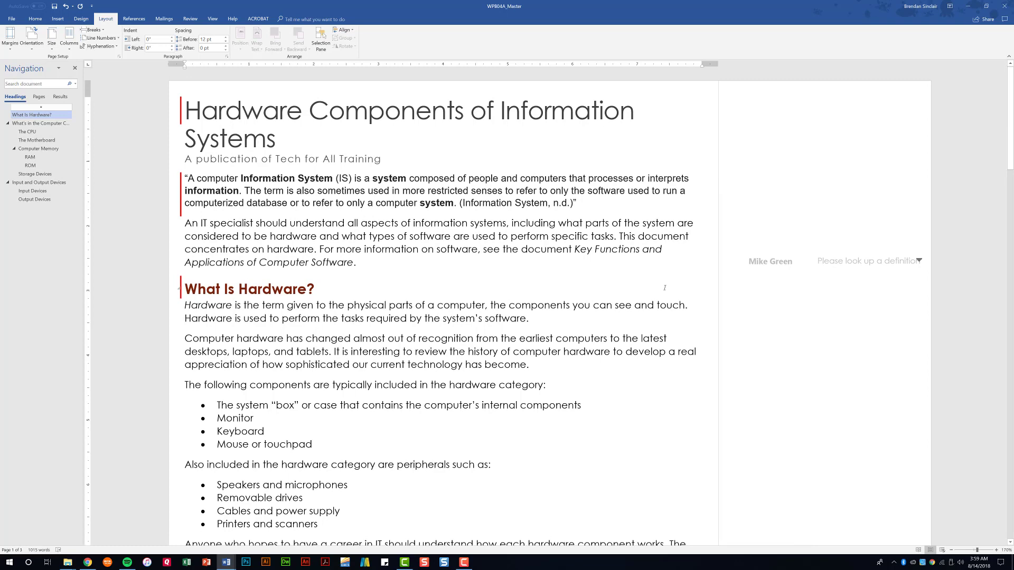
key(ctrl+z)
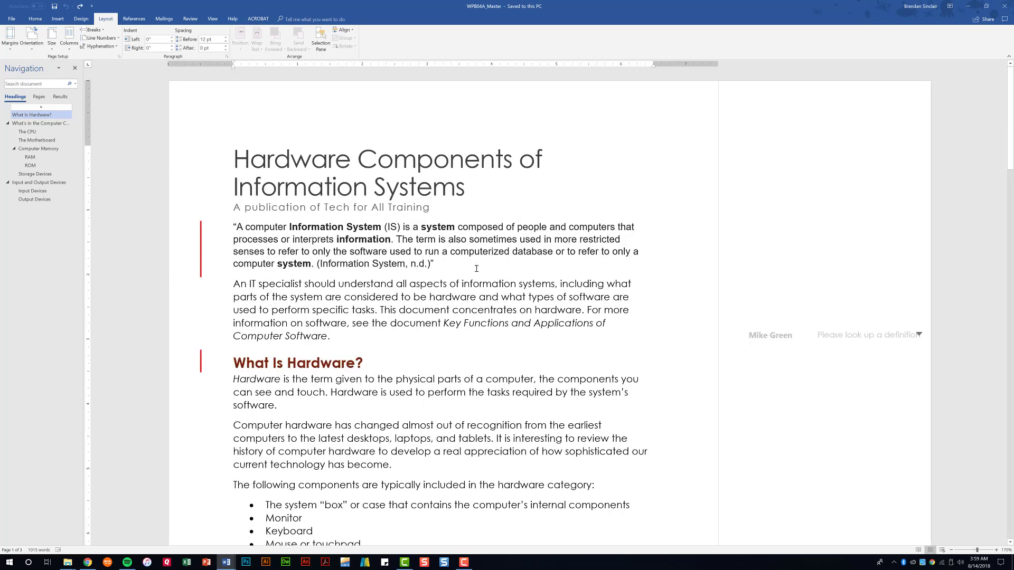
Step: Place the cursor before the "What Is Hardware?" heading and turn on the display of paragraph marks and hidden formatting symbols
click(232, 167)
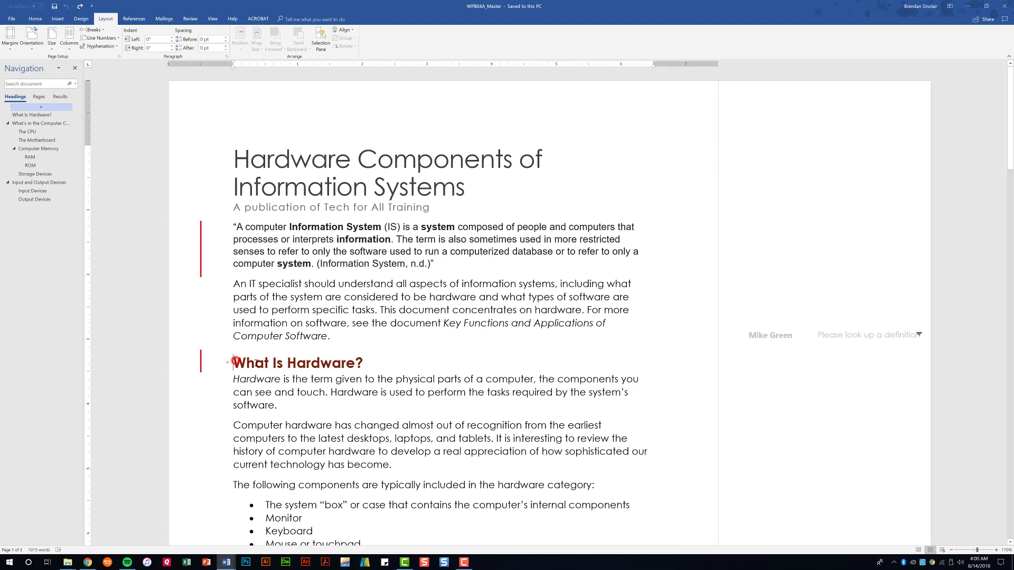
click(234, 362)
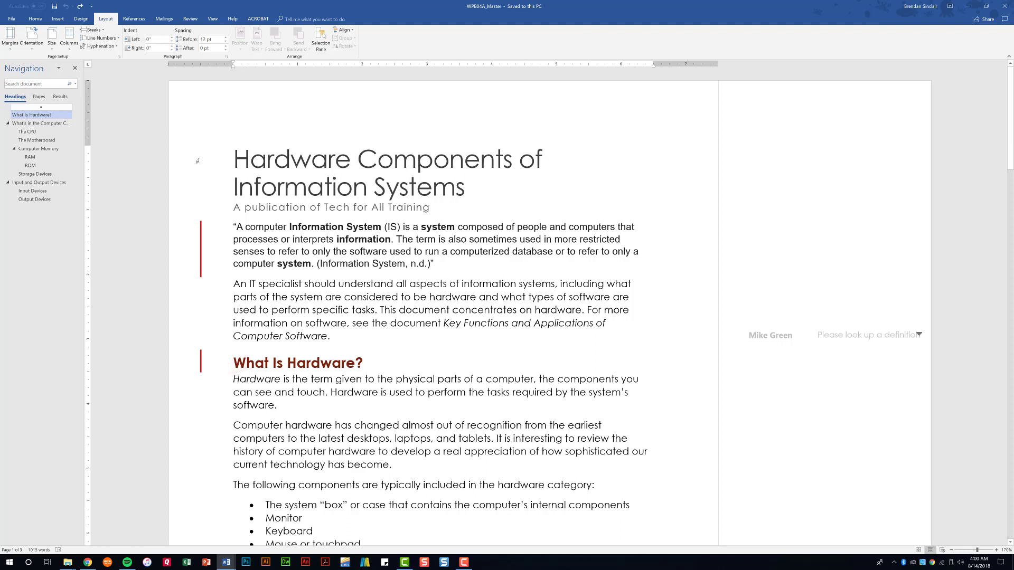
click(35, 18)
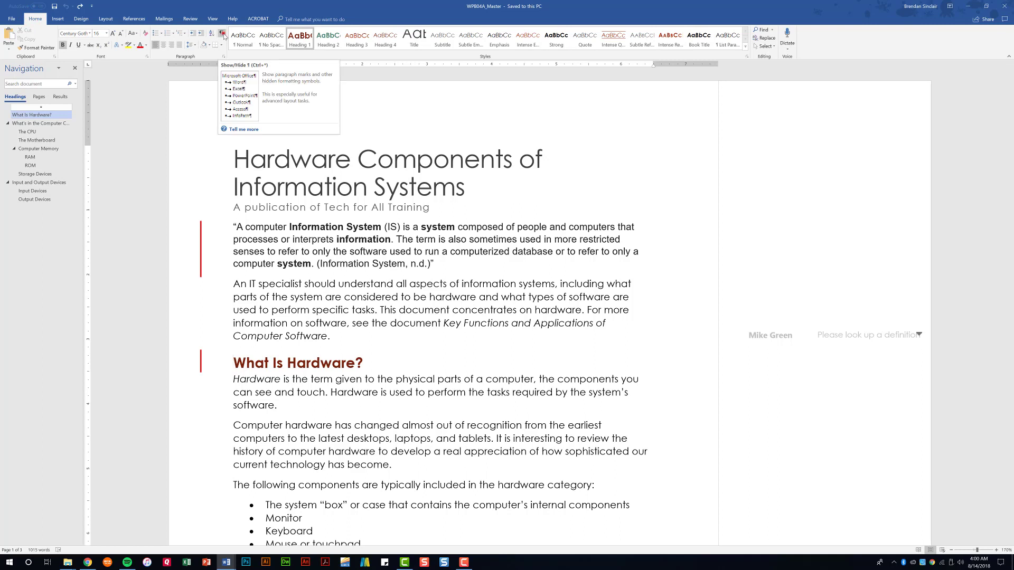
click(222, 33)
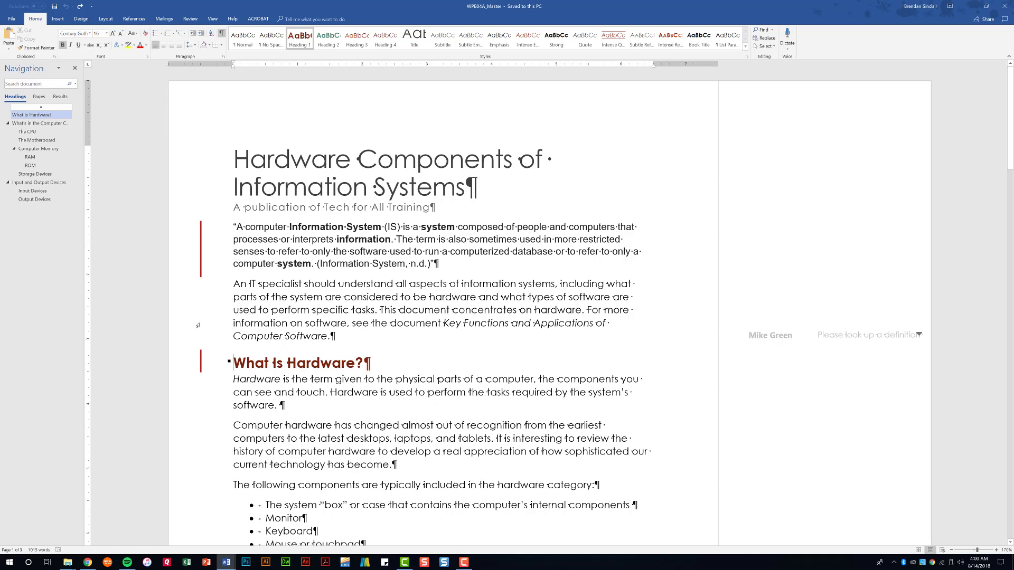
Step: Insert a column break before the "What Is Hardware?" heading
click(111, 20)
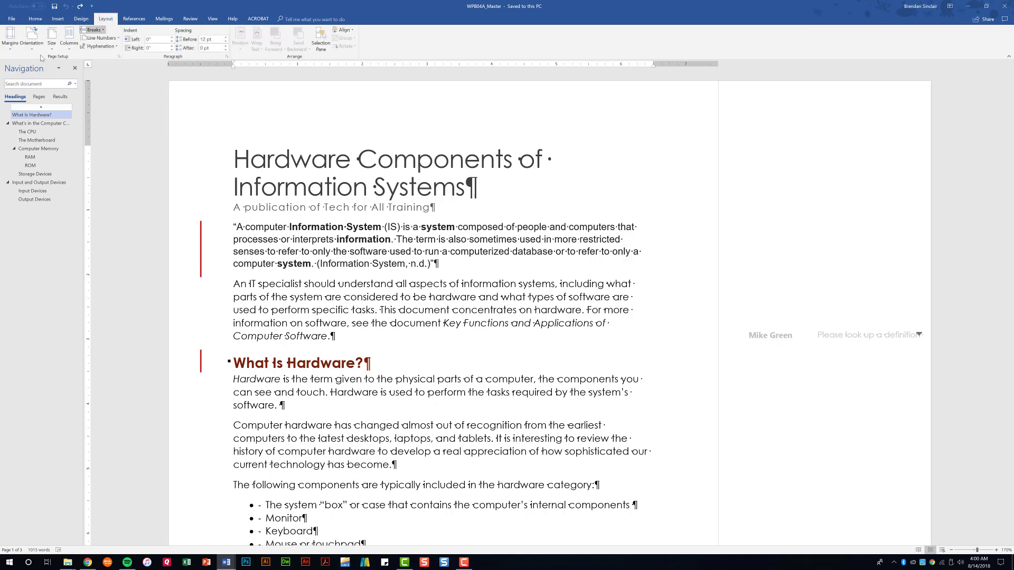
click(106, 31)
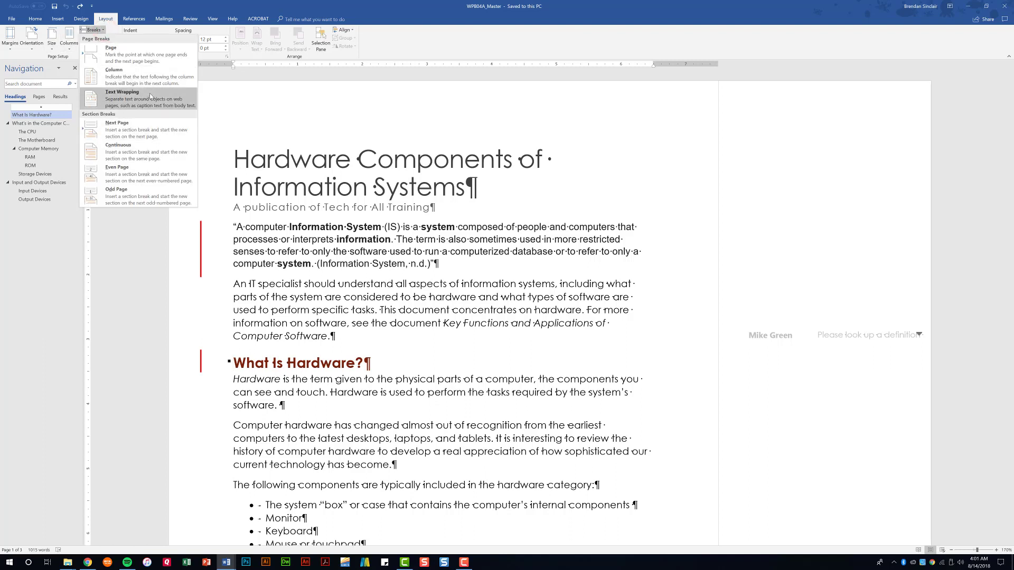
click(162, 80)
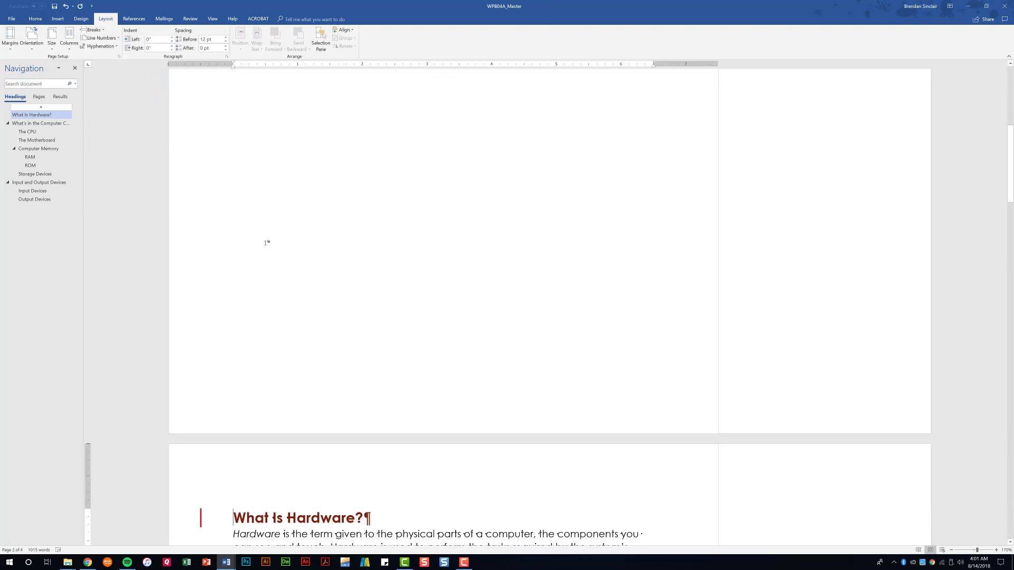
scroll(304, 256, up, 6)
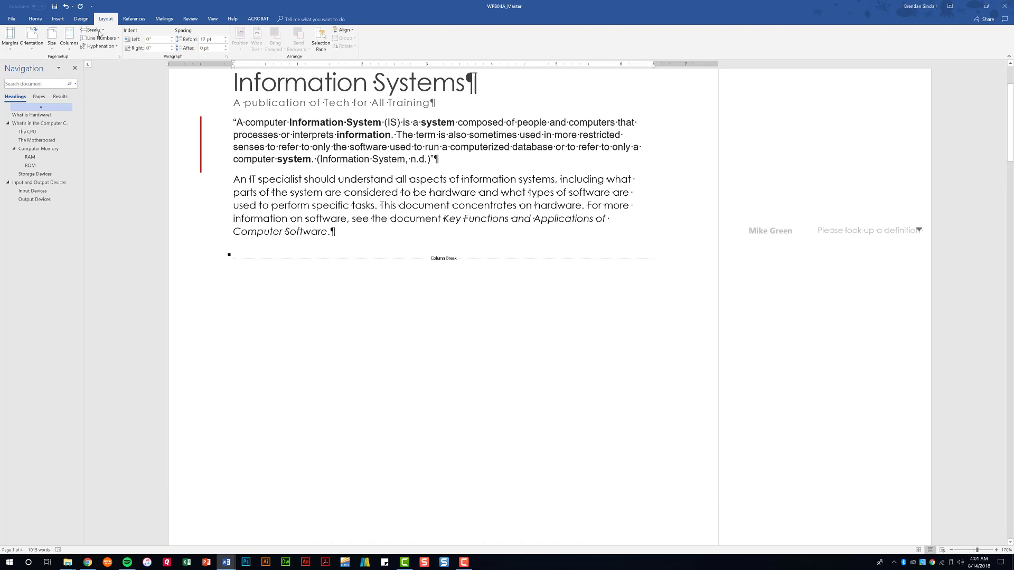
Step: Hide the formatting marks to compare the view, and turn them back on
click(36, 18)
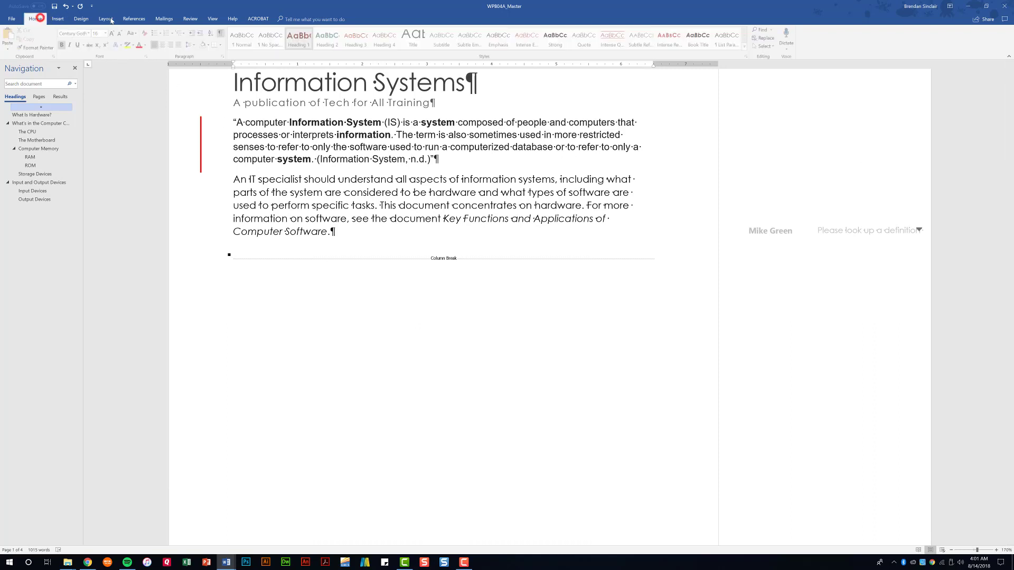
click(222, 33)
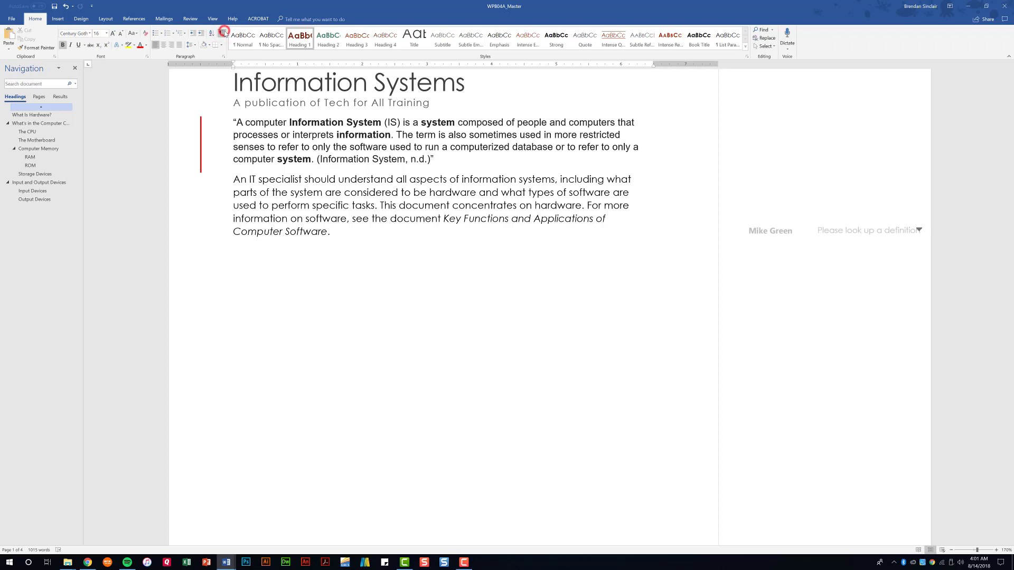
click(222, 33)
scroll(290, 216, down, 10)
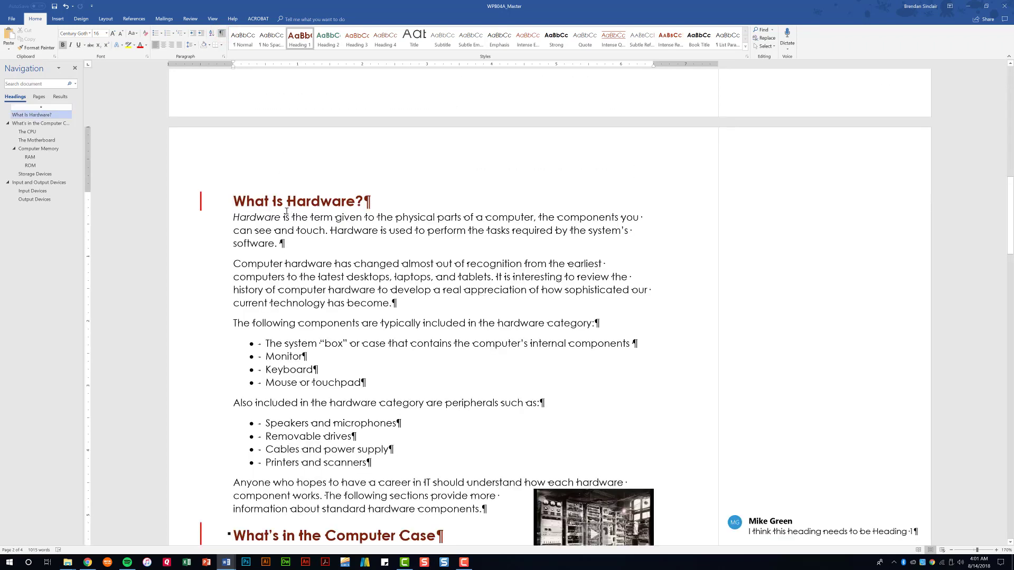
click(99, 18)
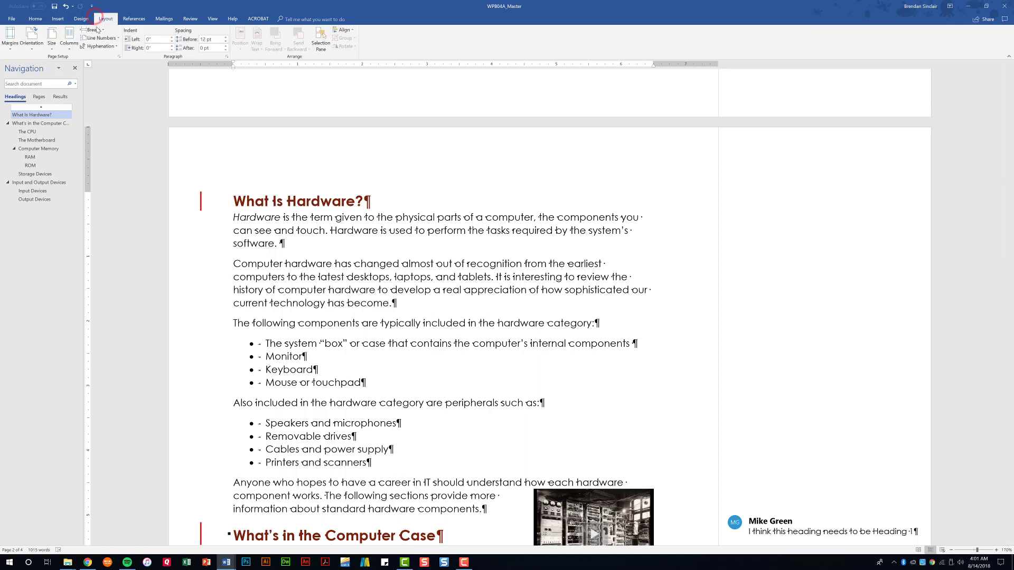
click(97, 30)
click(320, 336)
Step: Lay out the whole document in three equal columns, increasing the column width, and review the pages
click(69, 46)
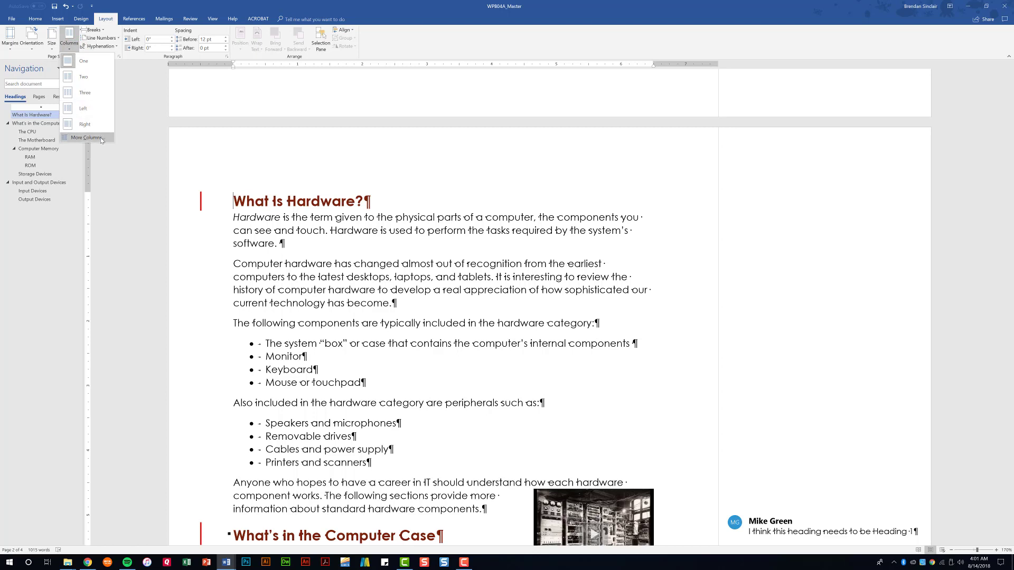
click(86, 137)
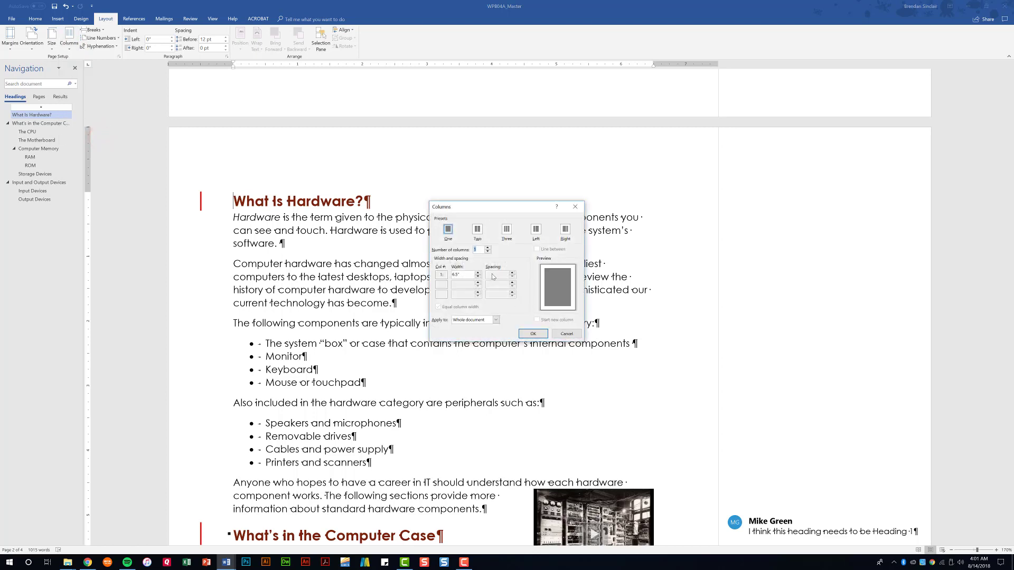
click(507, 230)
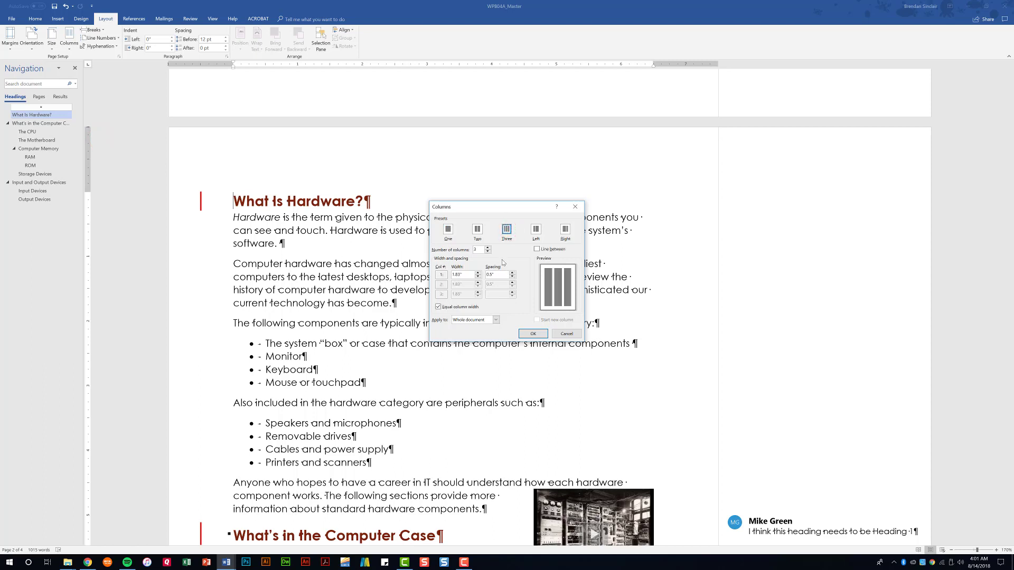
click(478, 273)
click(478, 273)
click(533, 334)
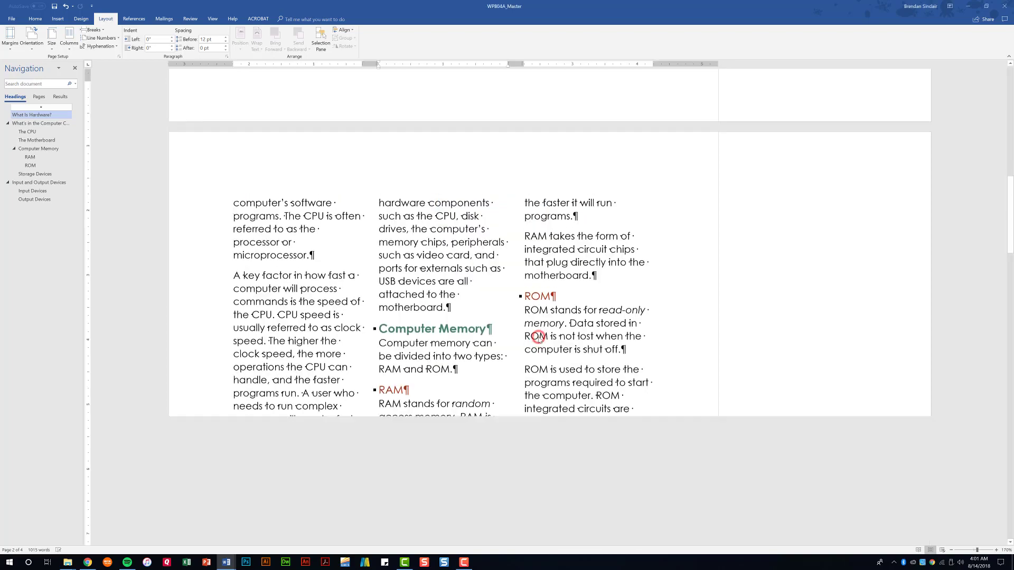
scroll(480, 318, down, 2)
scroll(481, 318, down, 5)
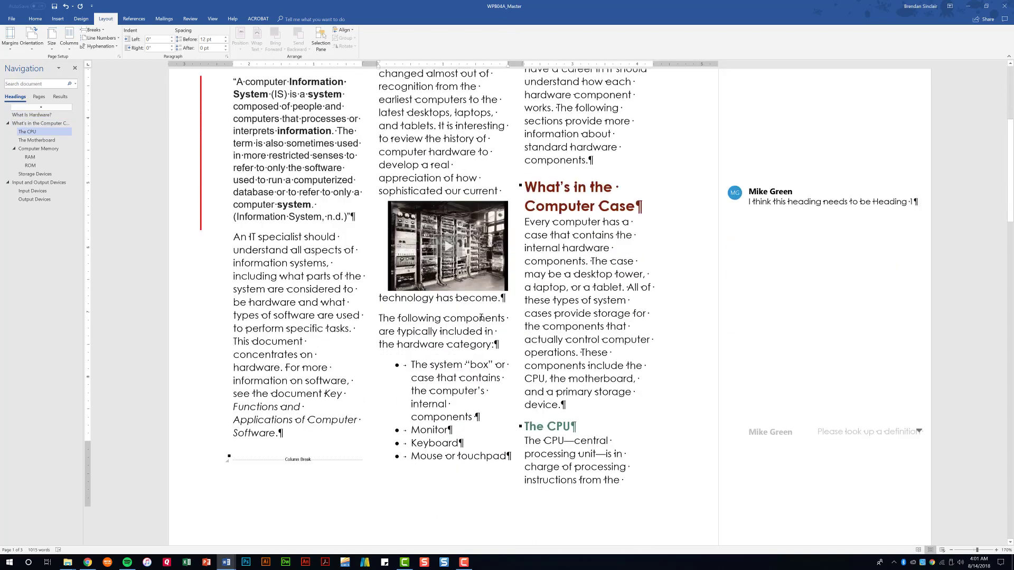
scroll(495, 273, up, 6)
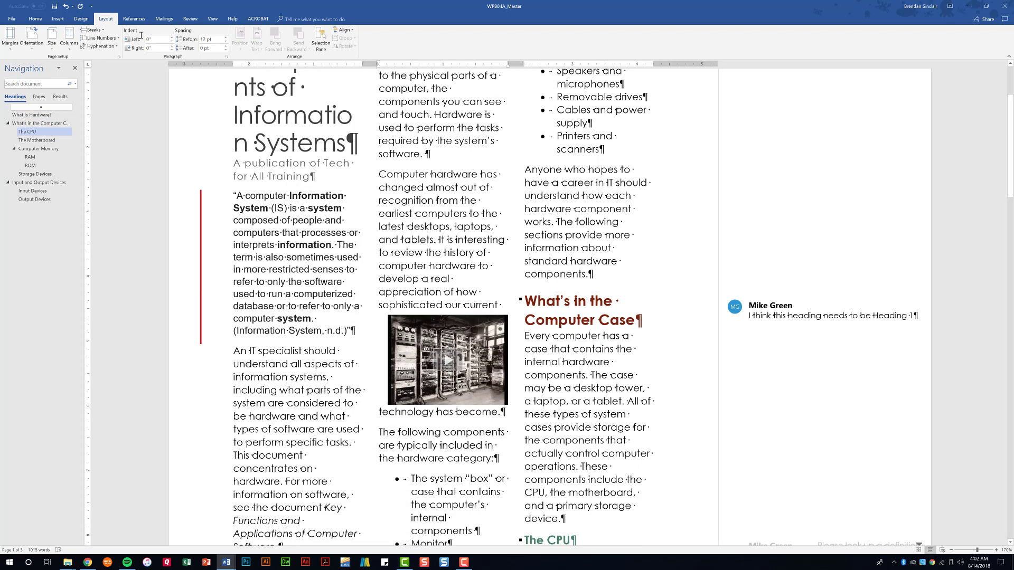
Step: Add a custom picture watermark from the local file Mariner Logo Best Version, with Washout turned off and the scale on Auto
click(83, 20)
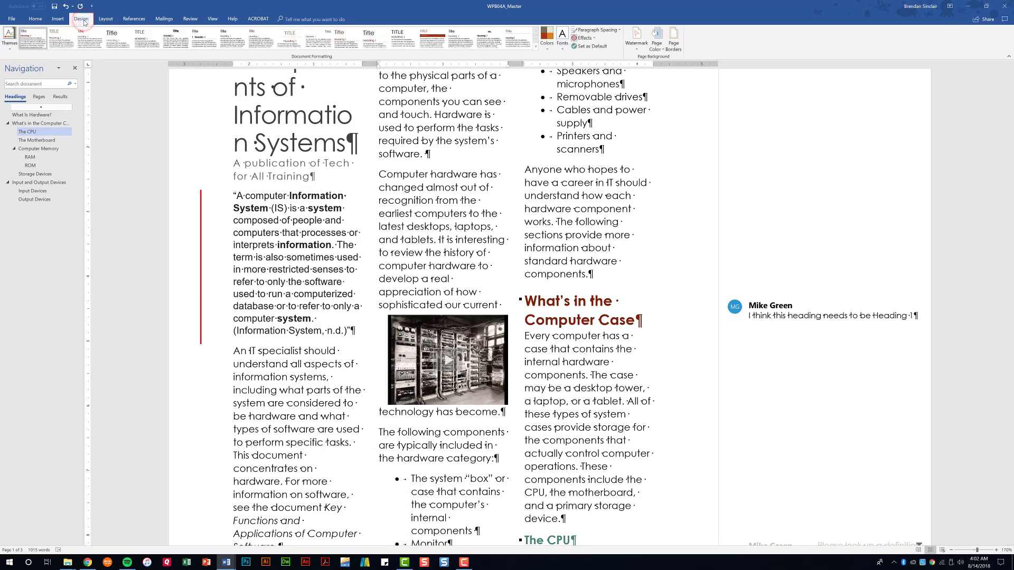
click(637, 49)
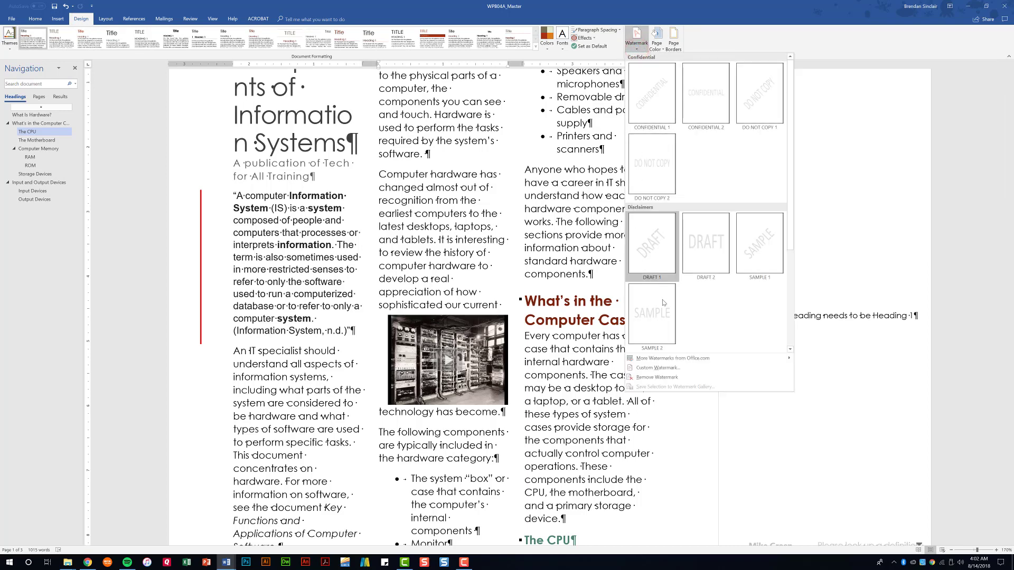
click(676, 369)
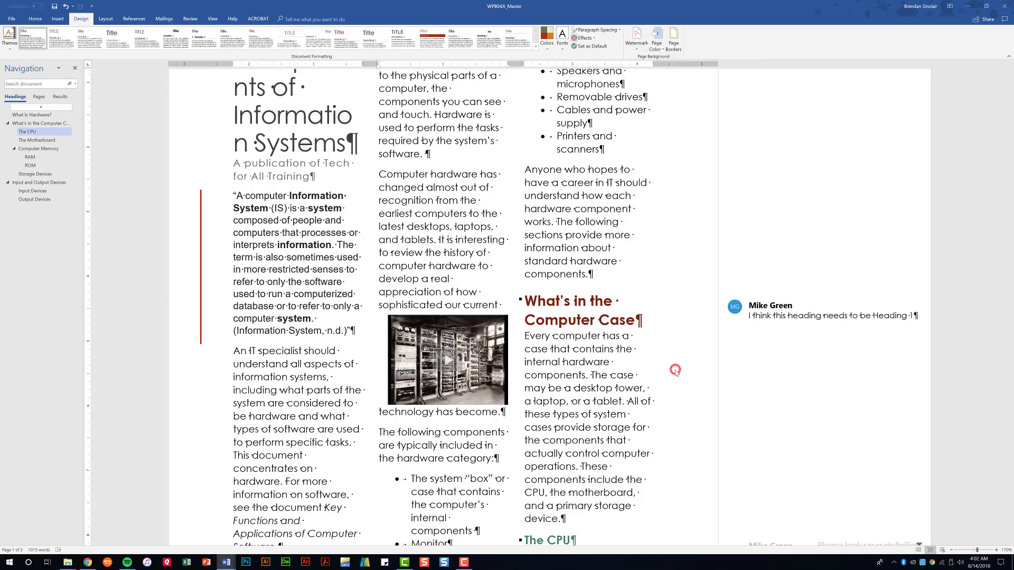
click(456, 233)
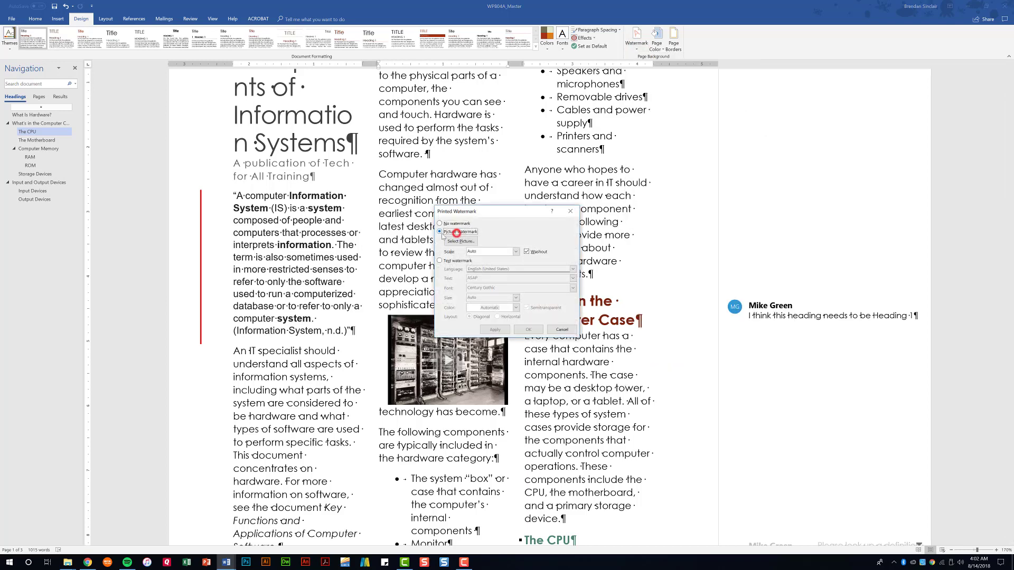
click(466, 242)
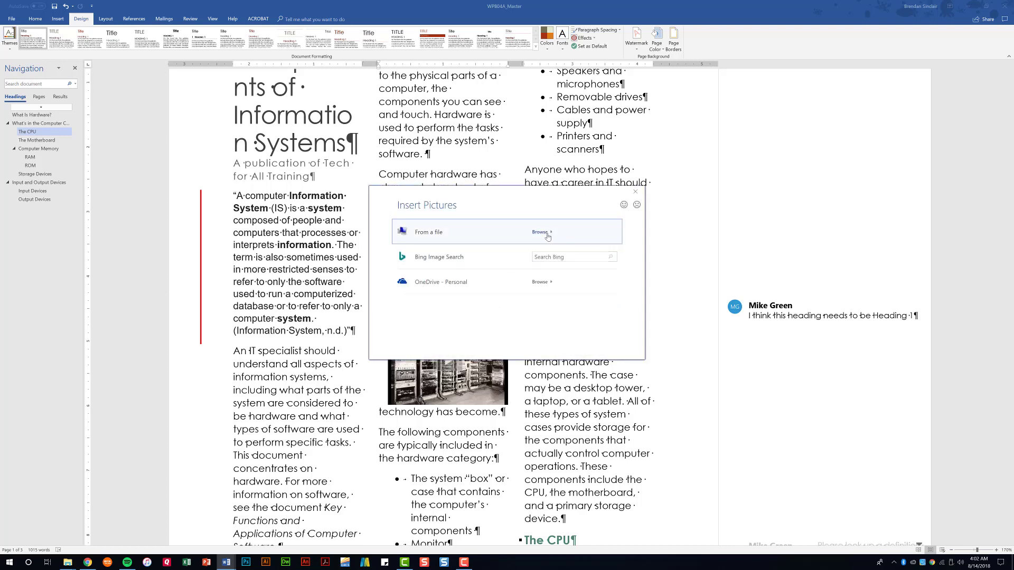
click(549, 239)
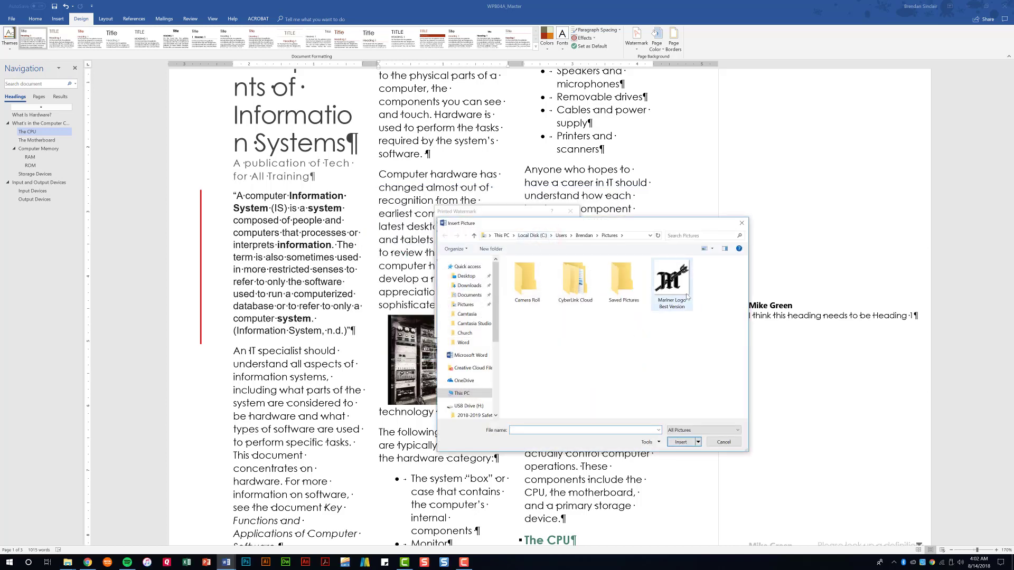
double_click(685, 293)
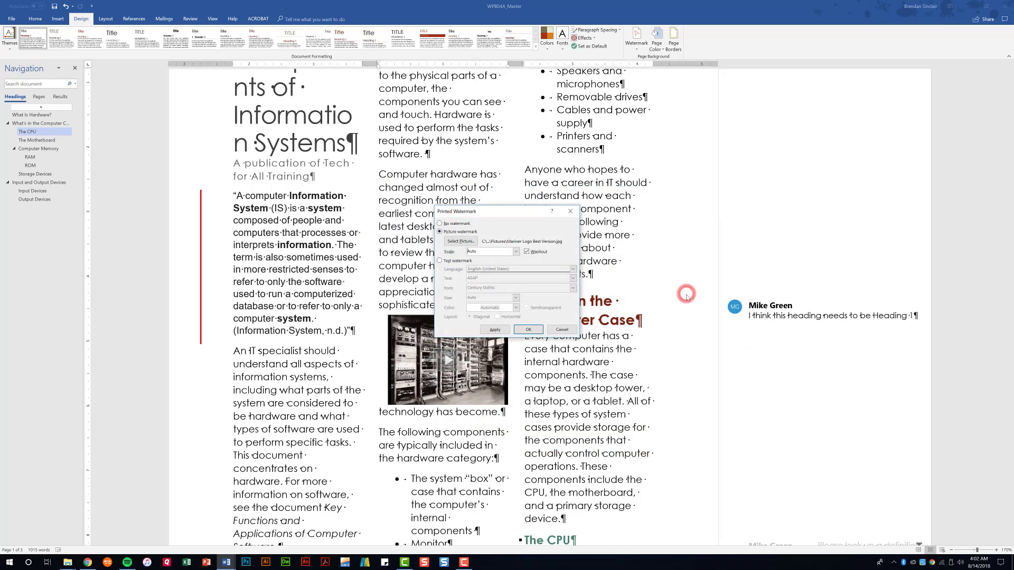
click(531, 252)
click(534, 331)
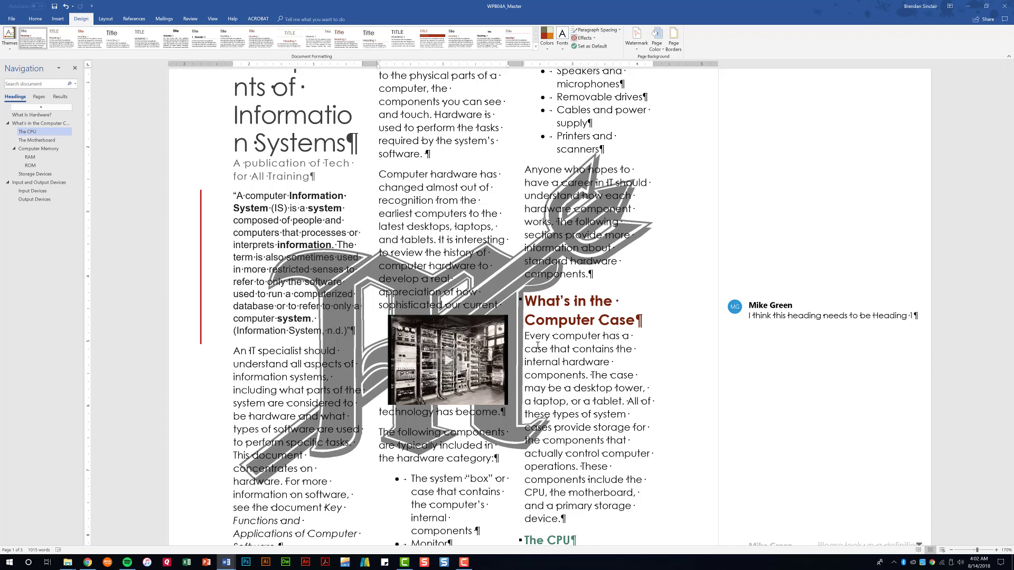
Step: Remove the picture watermark from the document
click(638, 52)
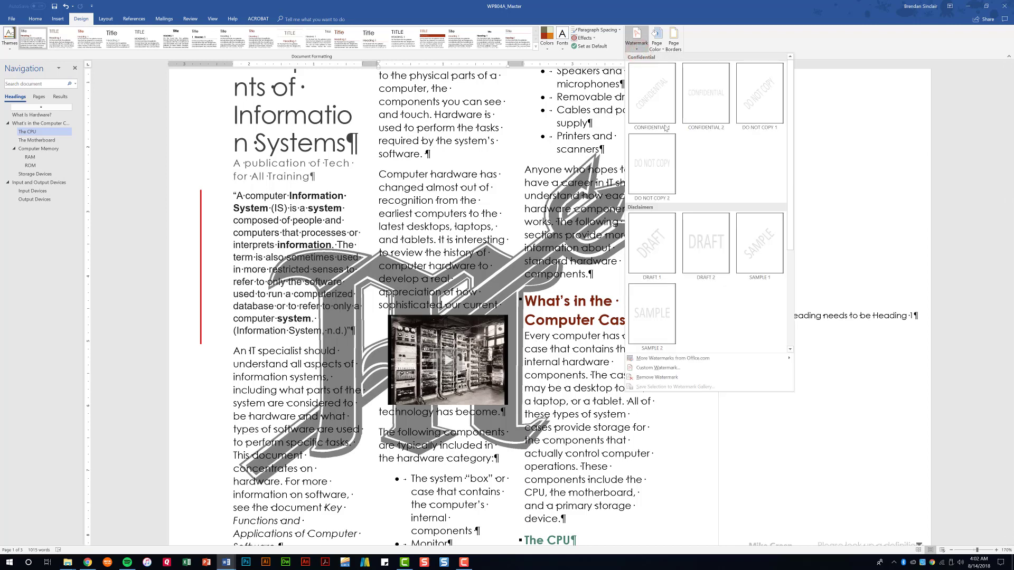
click(681, 378)
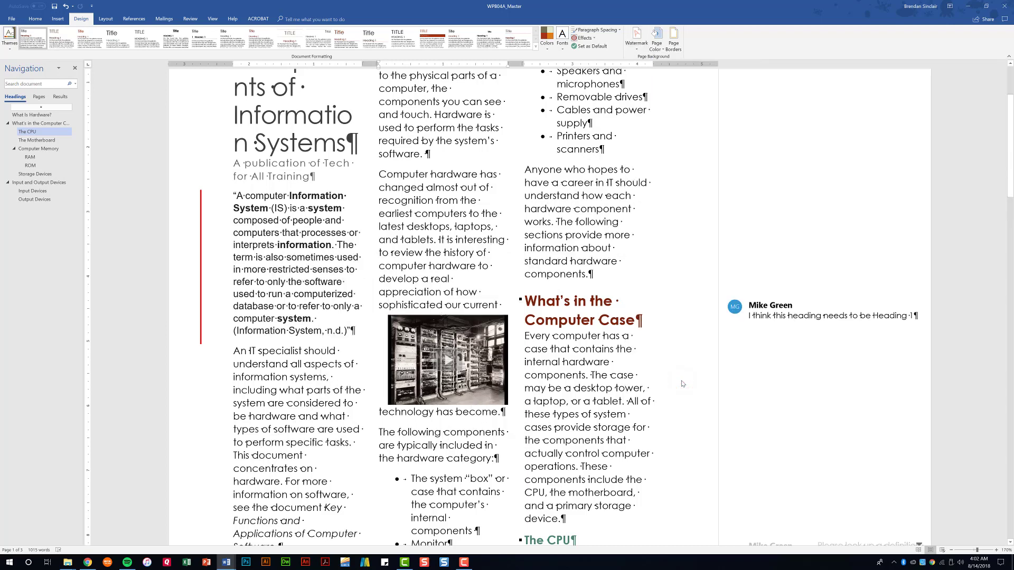
Step: Turn on automatic hyphenation for the document and review the hyphenated text on the first page
key(alt+p)
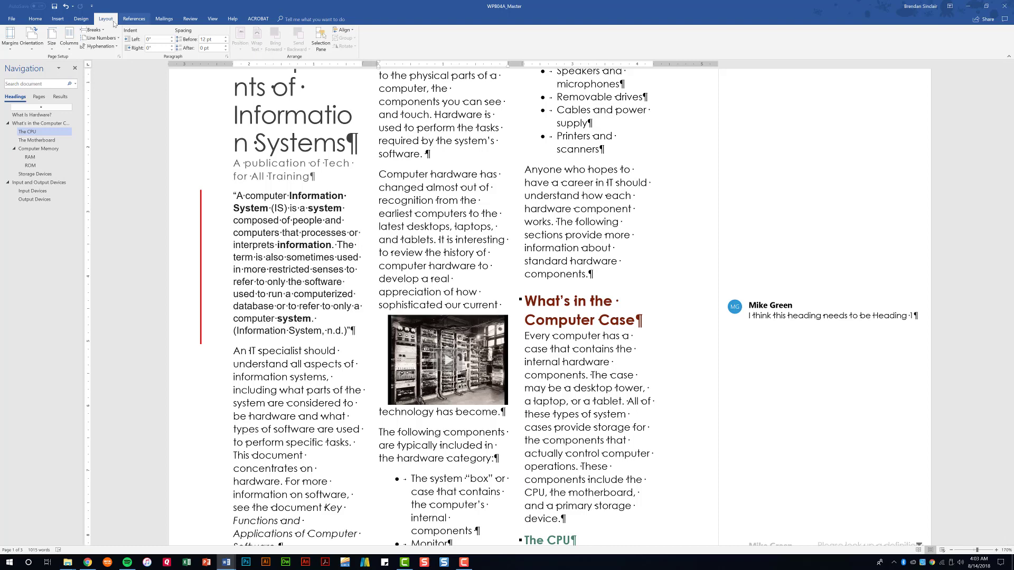
click(103, 48)
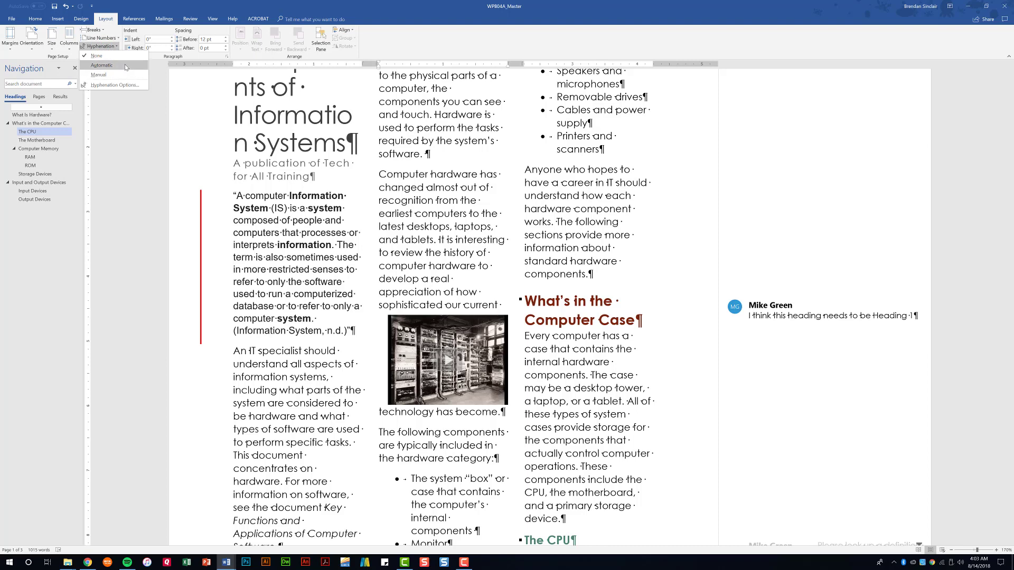
click(116, 66)
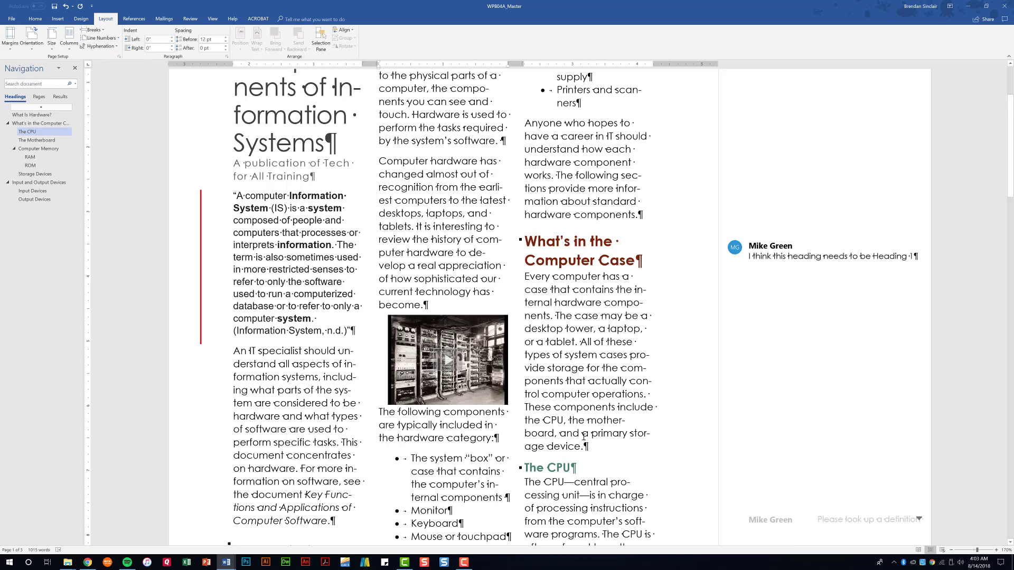
scroll(584, 436, up, 2)
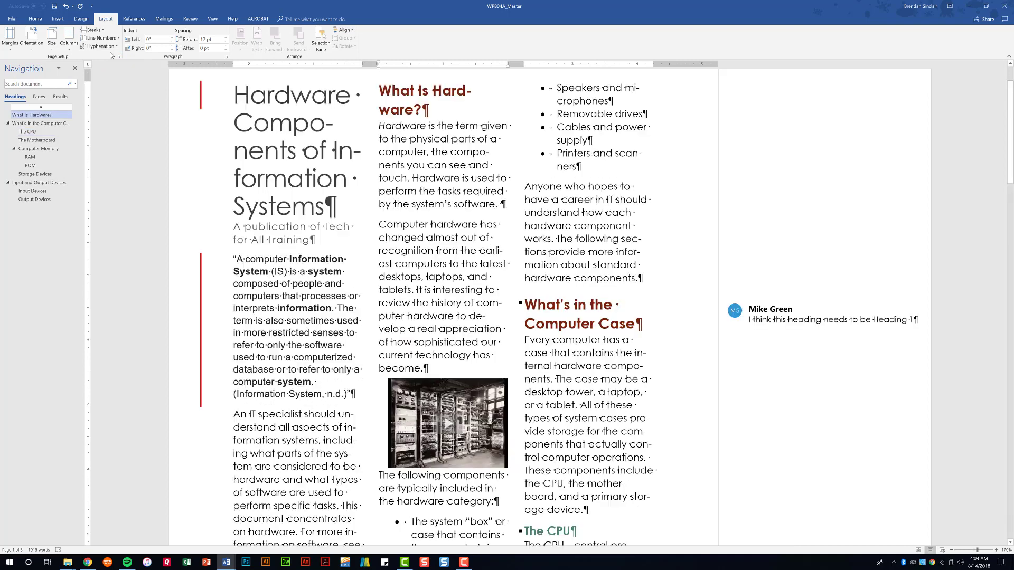
Step: Try centre and right alignment on the "Computer hardware has changed" paragraph, and finally justify it
click(37, 19)
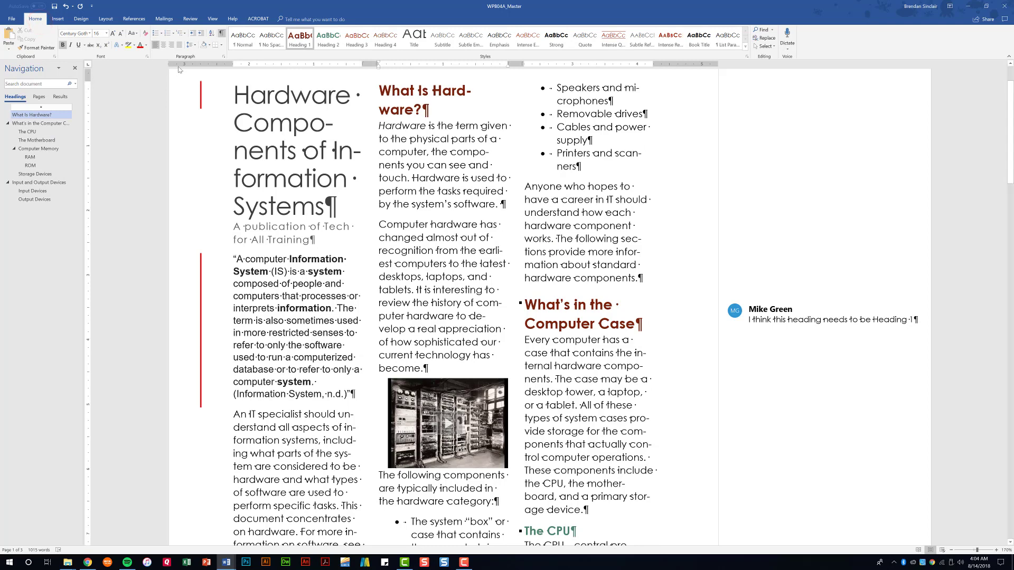
drag(379, 224, 429, 370)
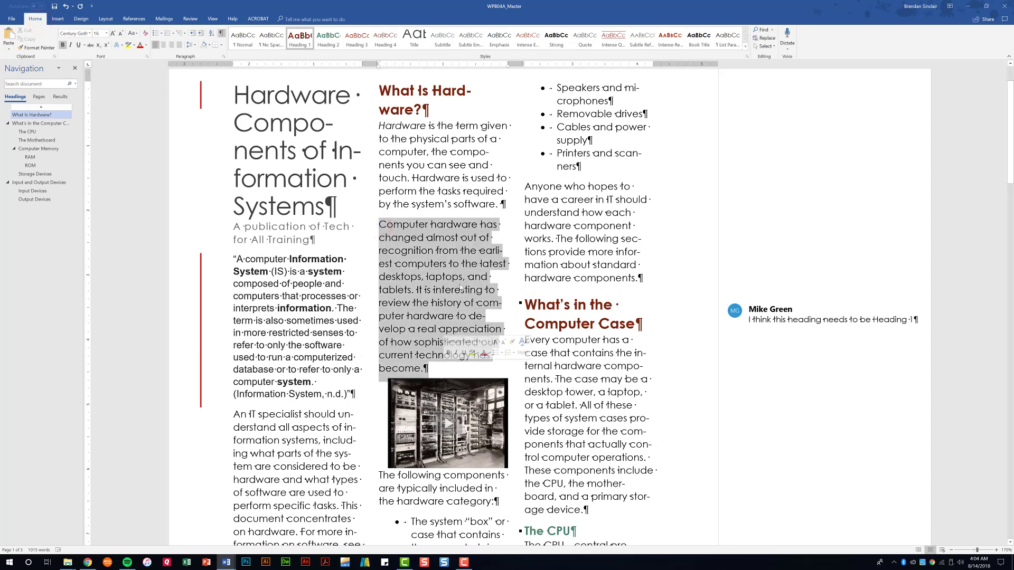
click(163, 47)
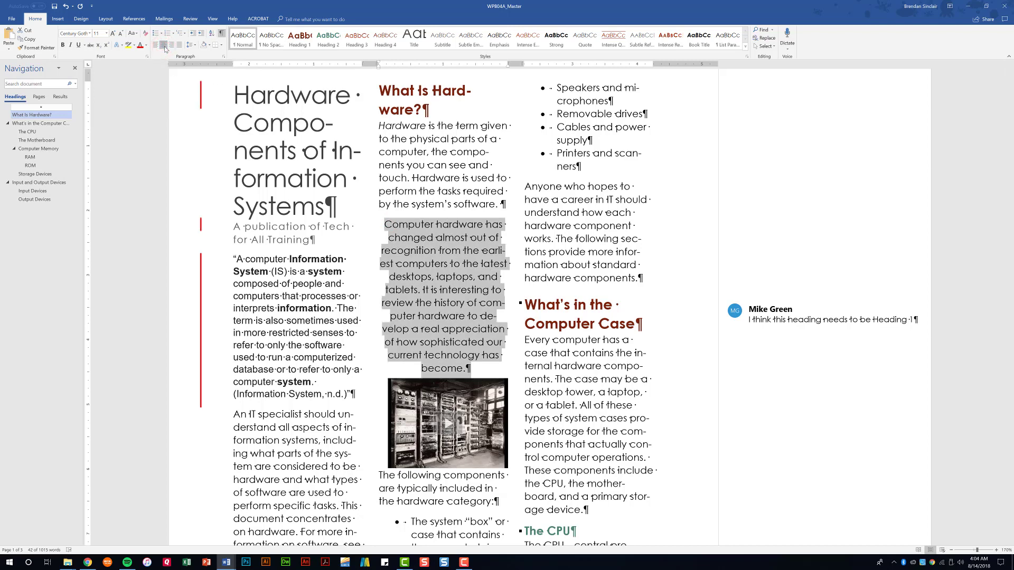
click(171, 47)
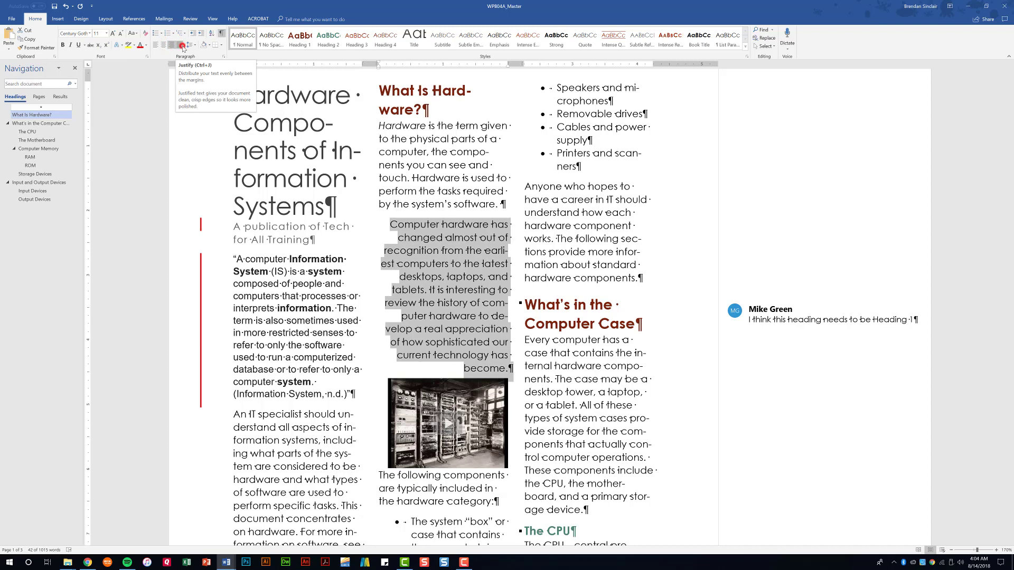
click(182, 47)
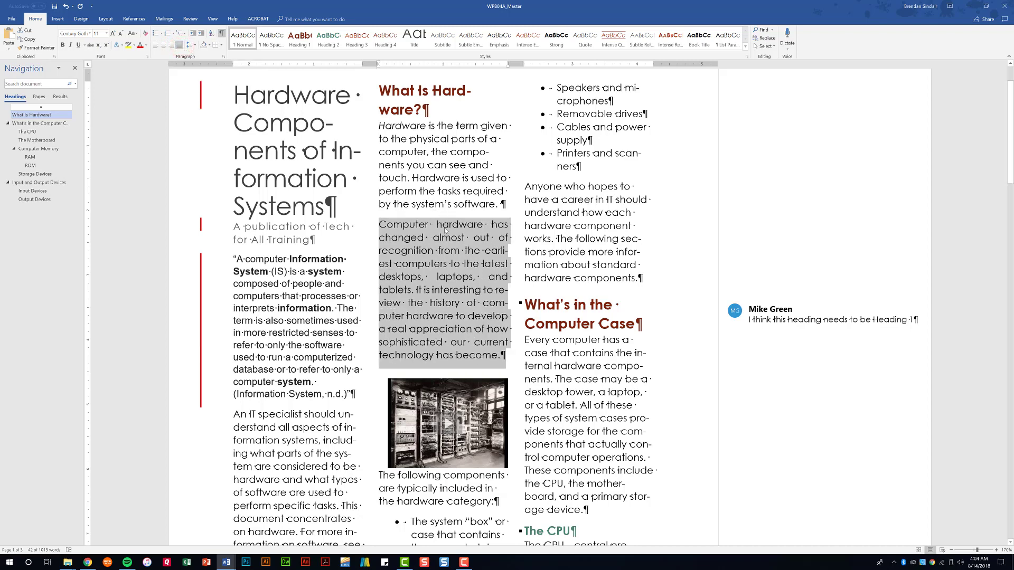
Step: Format the "What Is Hardware?" heading as 24 pt Arial Black in light green italic, and update Heading 1 to match it
triple_click(413, 97)
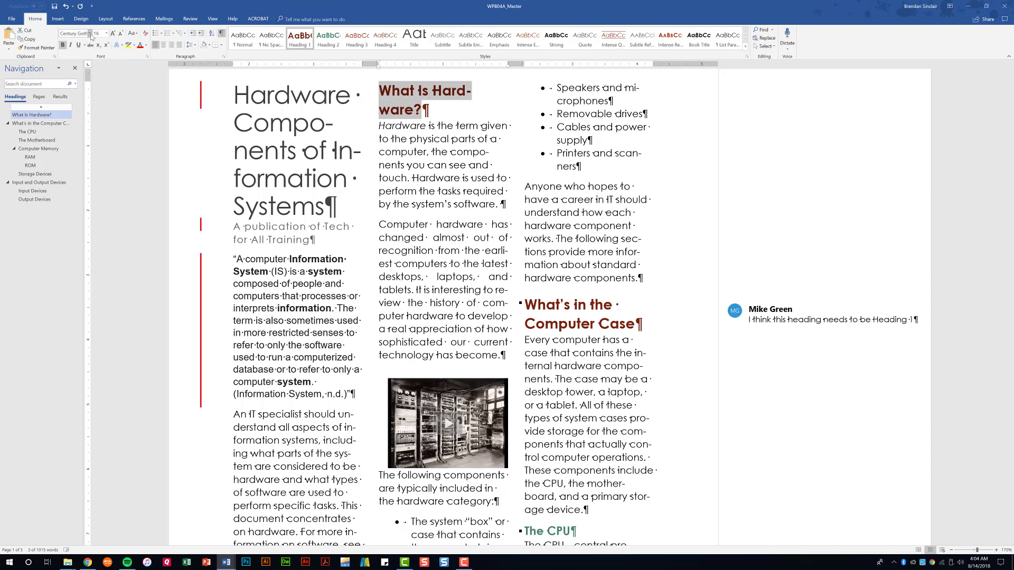
click(106, 34)
click(100, 122)
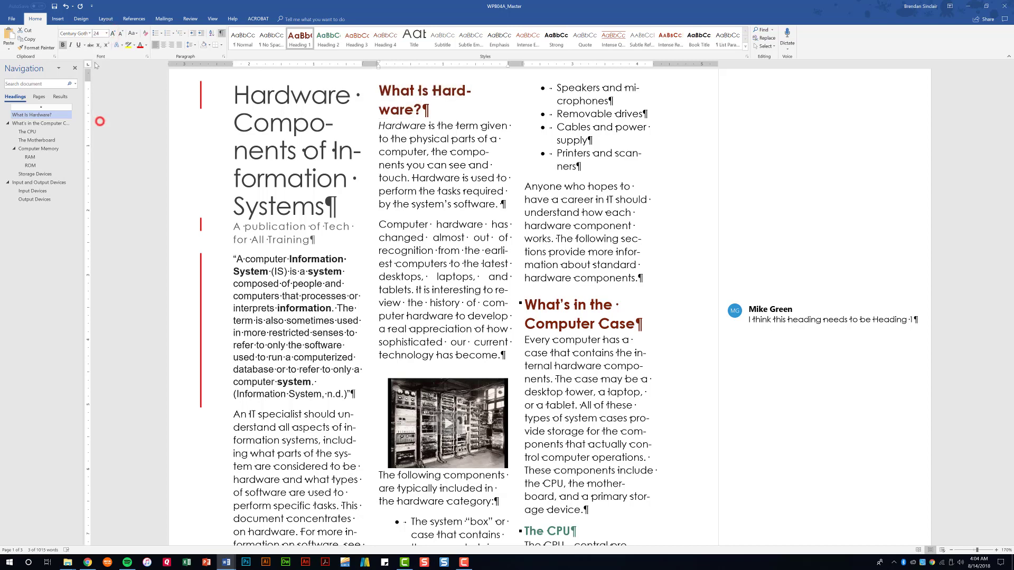
click(90, 33)
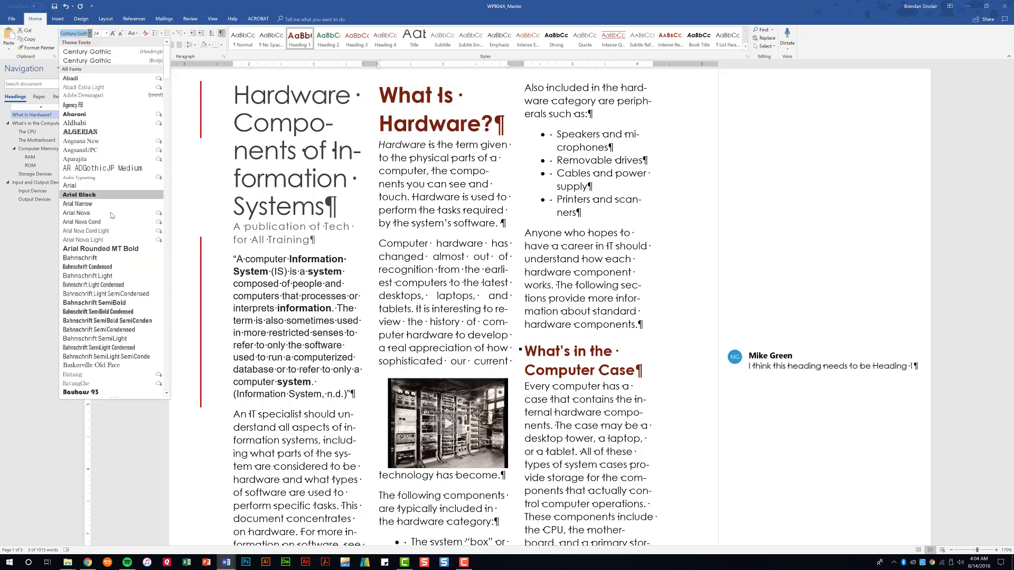
click(103, 195)
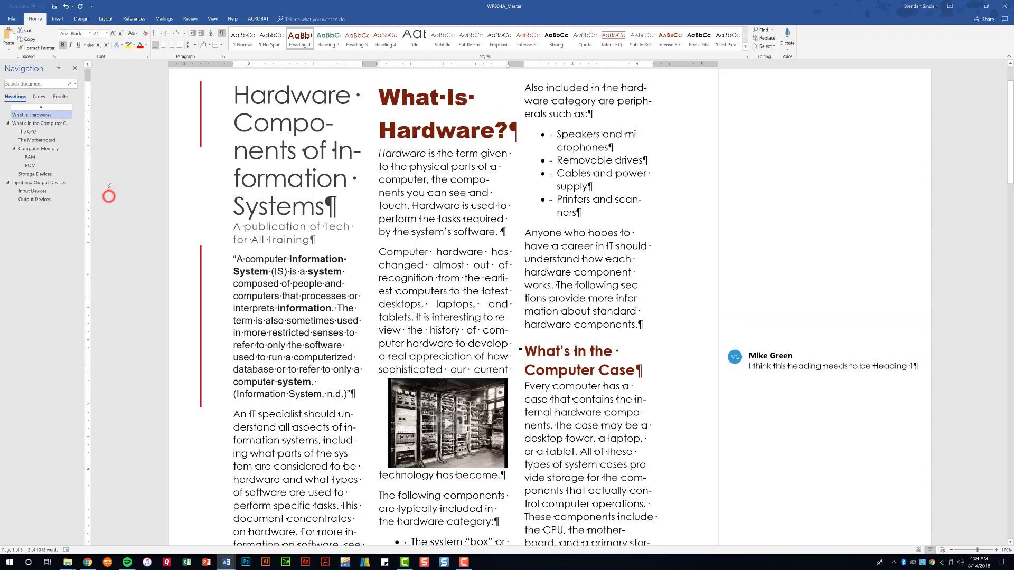
click(148, 47)
click(151, 83)
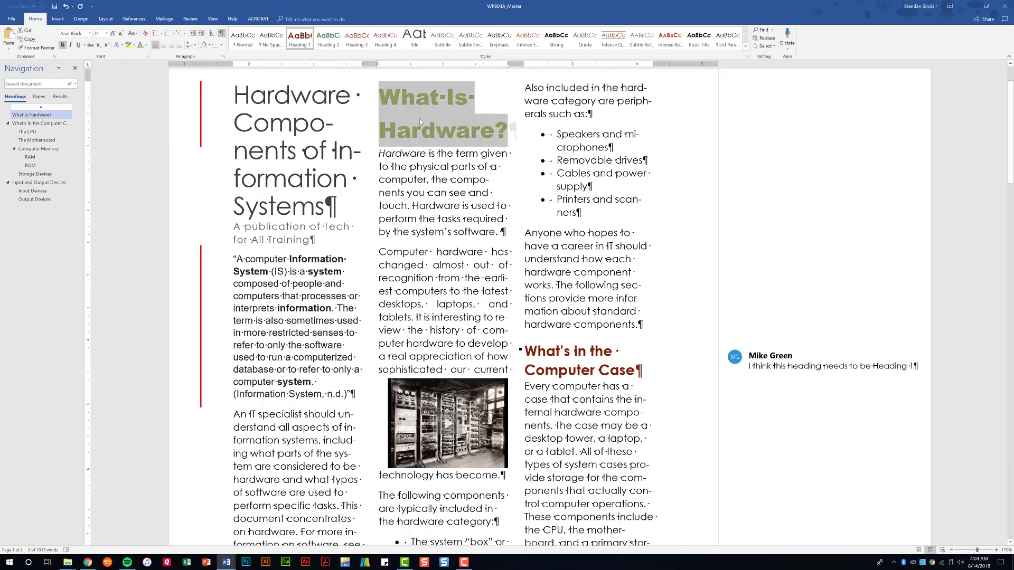
right_click(296, 42)
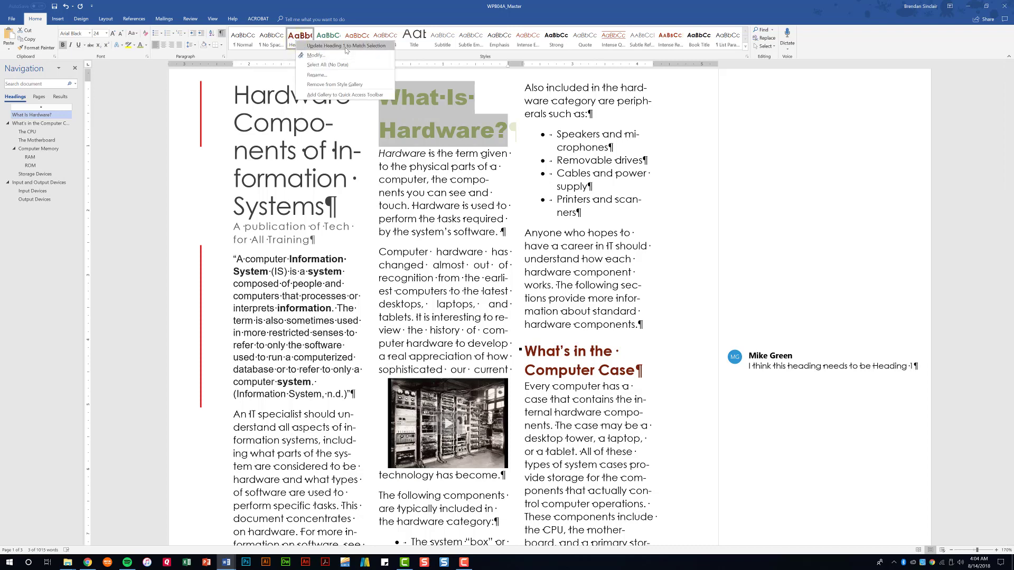
click(373, 46)
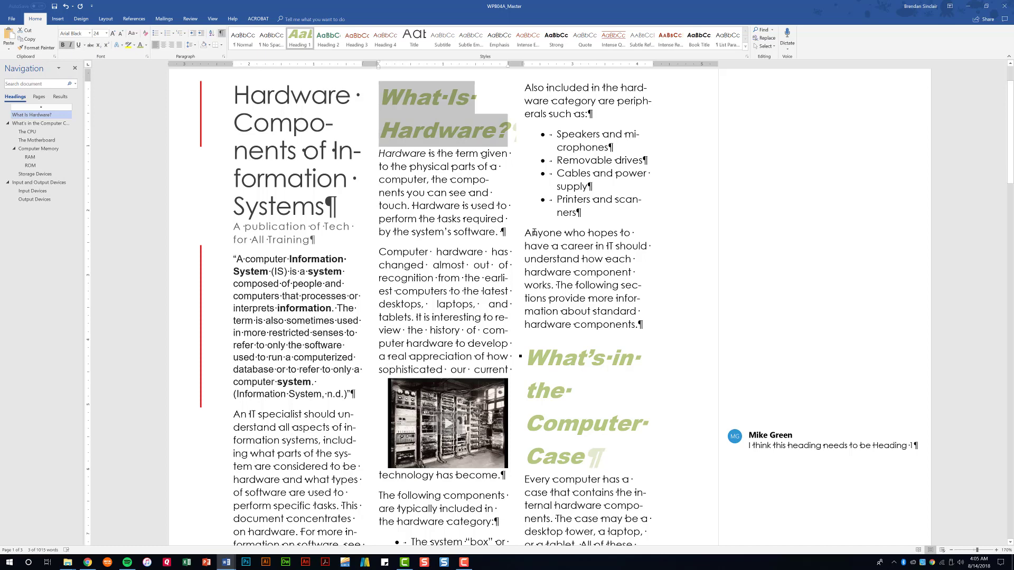
Step: Add a dropped drop cap to the paragraph beginning "Anyone who hopes" and colour the large letter light green
click(529, 232)
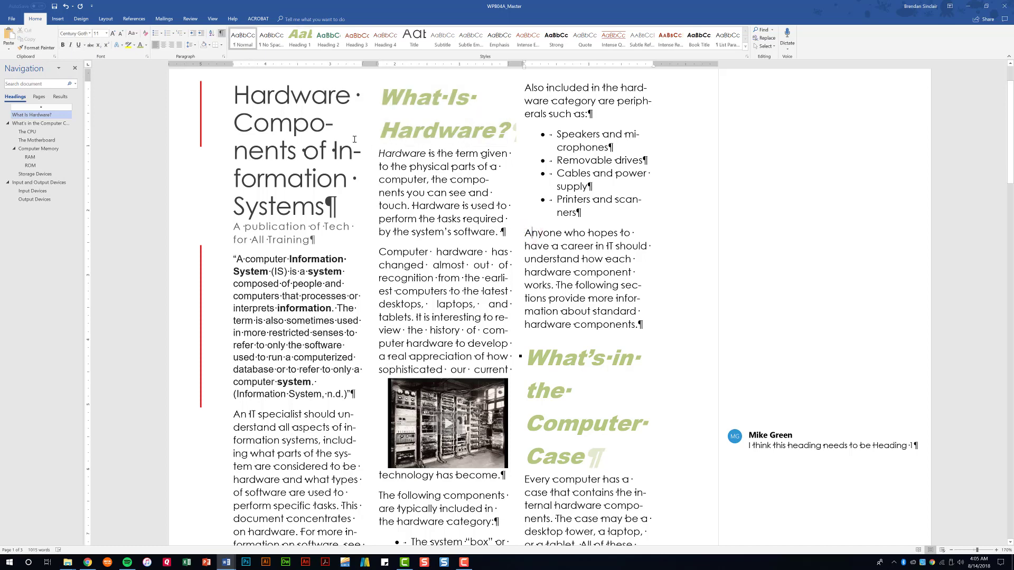
click(58, 19)
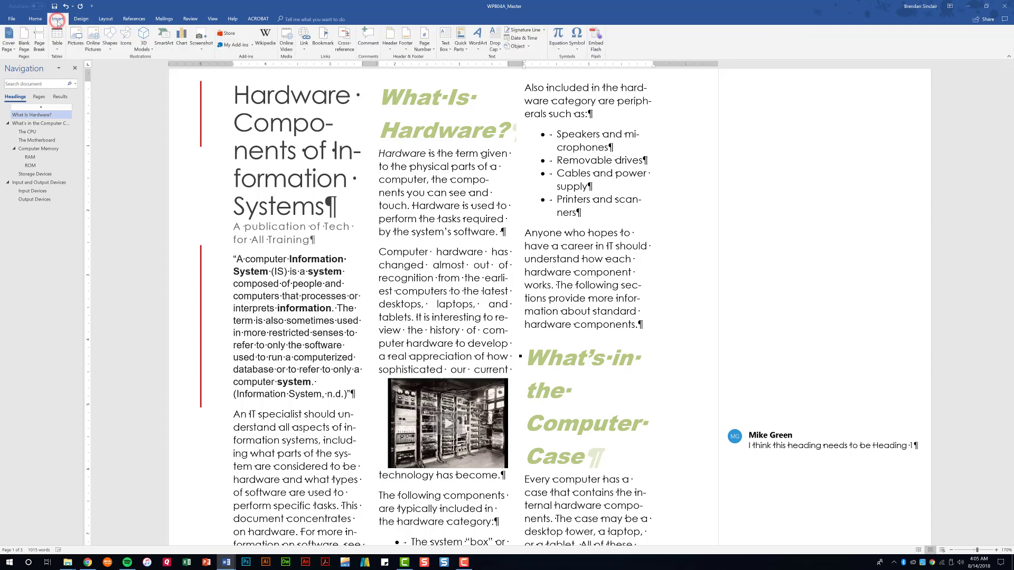
click(495, 44)
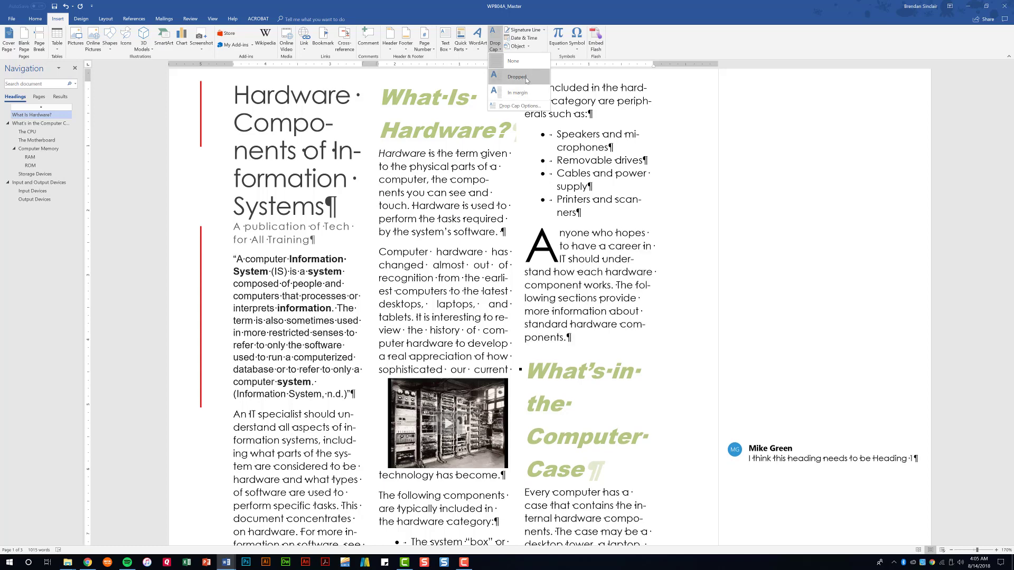
click(527, 80)
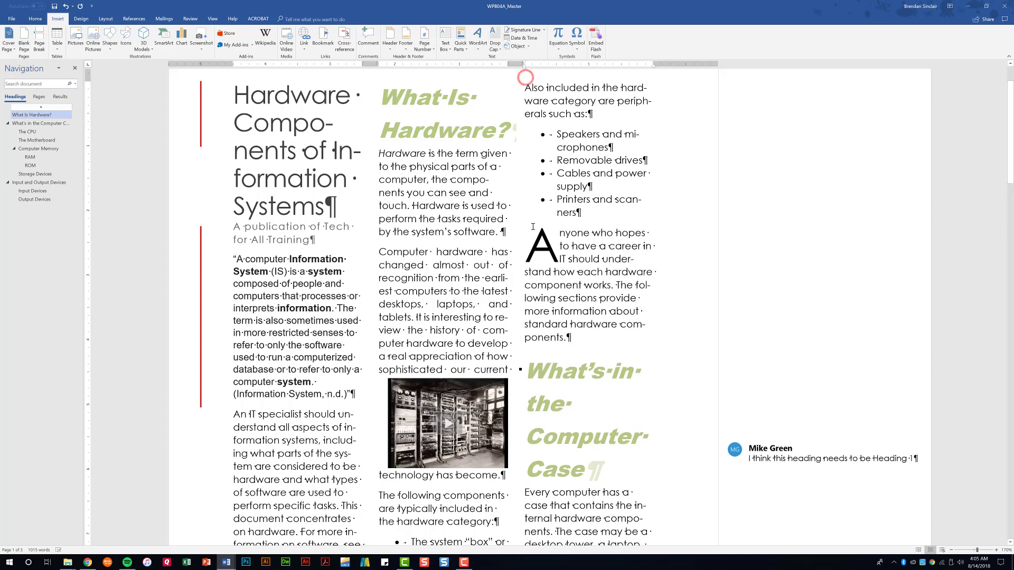
click(552, 247)
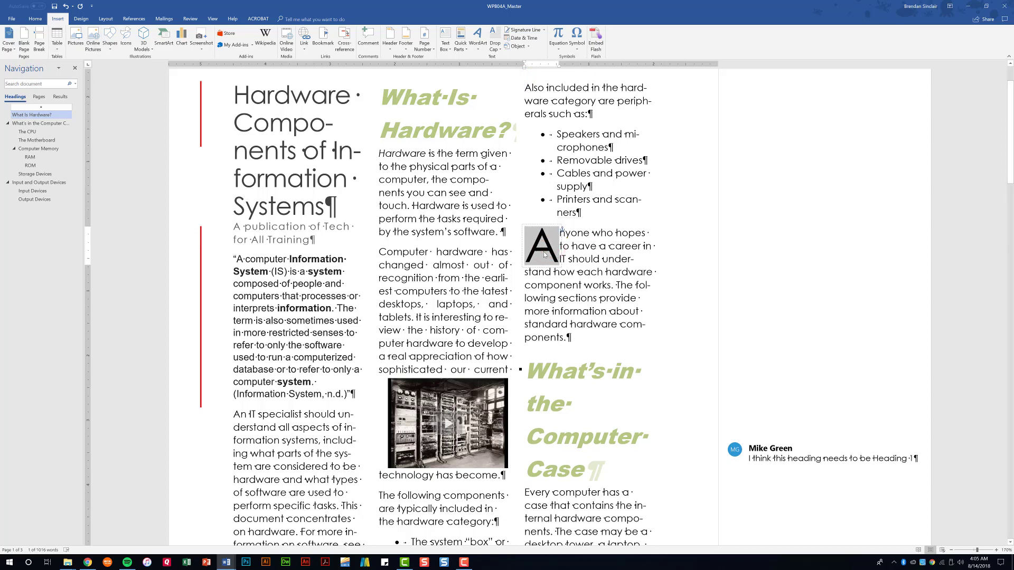
click(34, 18)
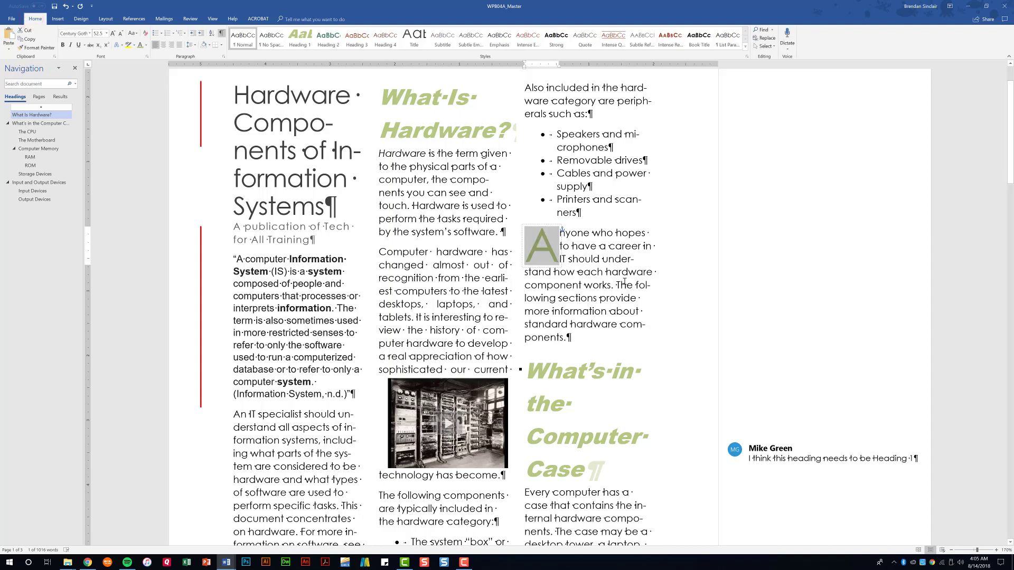
click(559, 238)
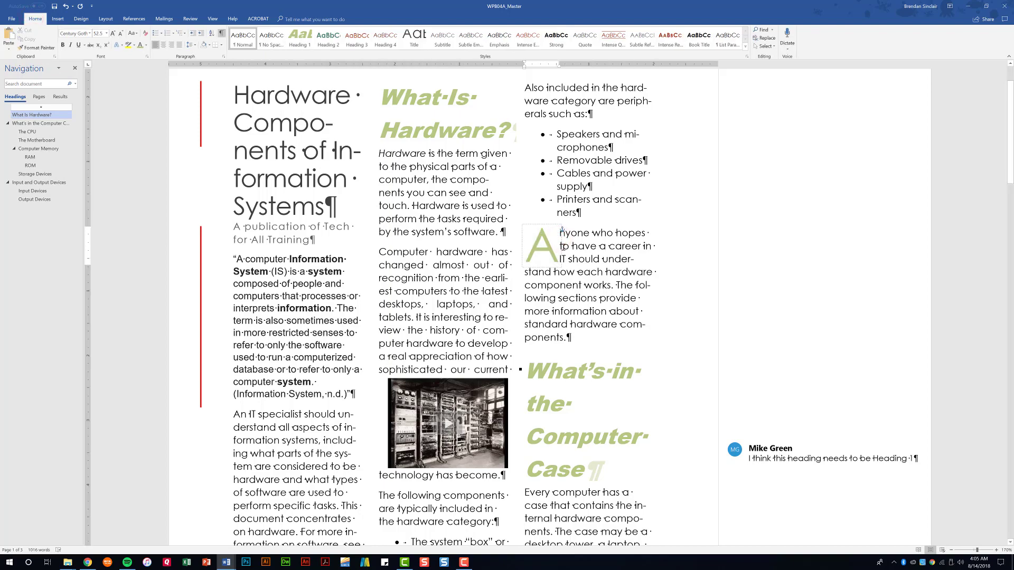
scroll(466, 273, down, 15)
scroll(466, 273, down, 20)
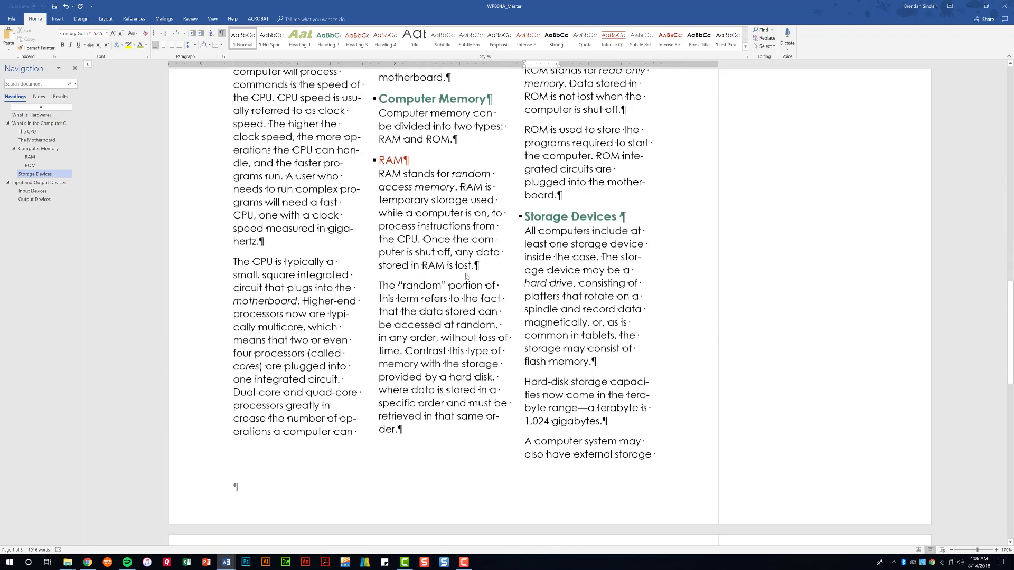
scroll(456, 292, down, 2)
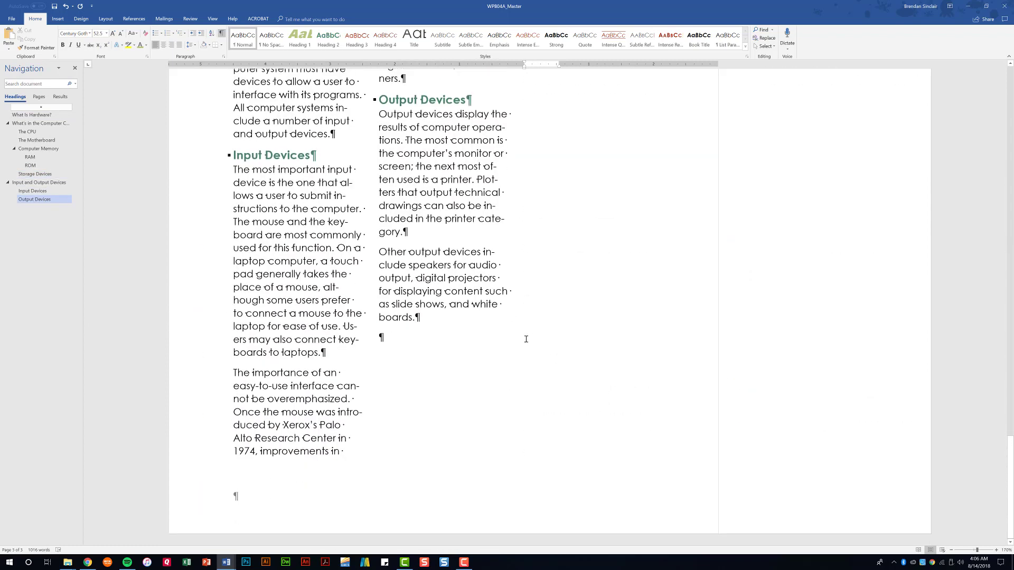
click(57, 19)
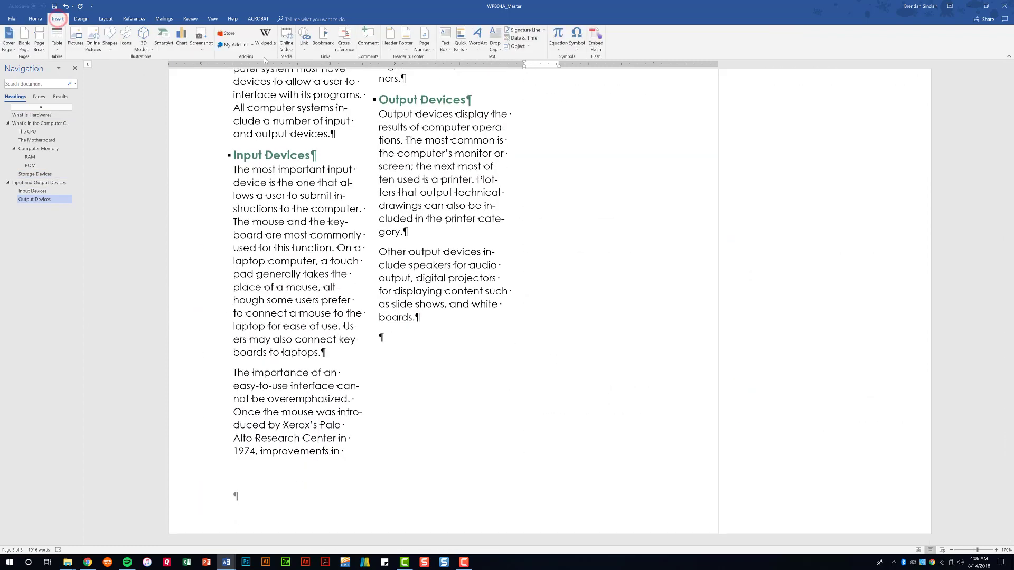
click(477, 38)
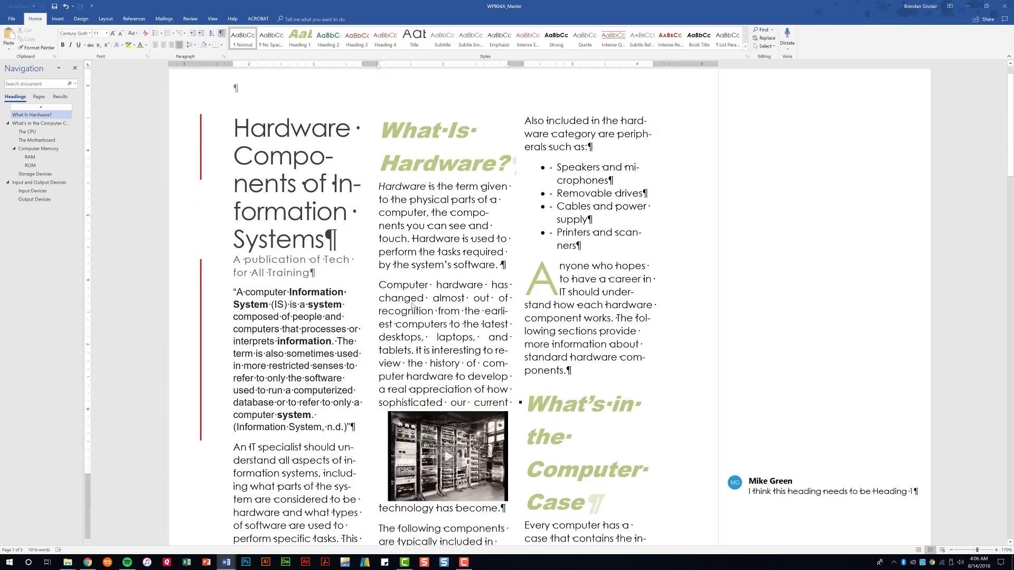
Step: Insert orange WordArt reading "Text" at the empty paragraph ending the Output Devices section, and select it
scroll(409, 307, down, 10)
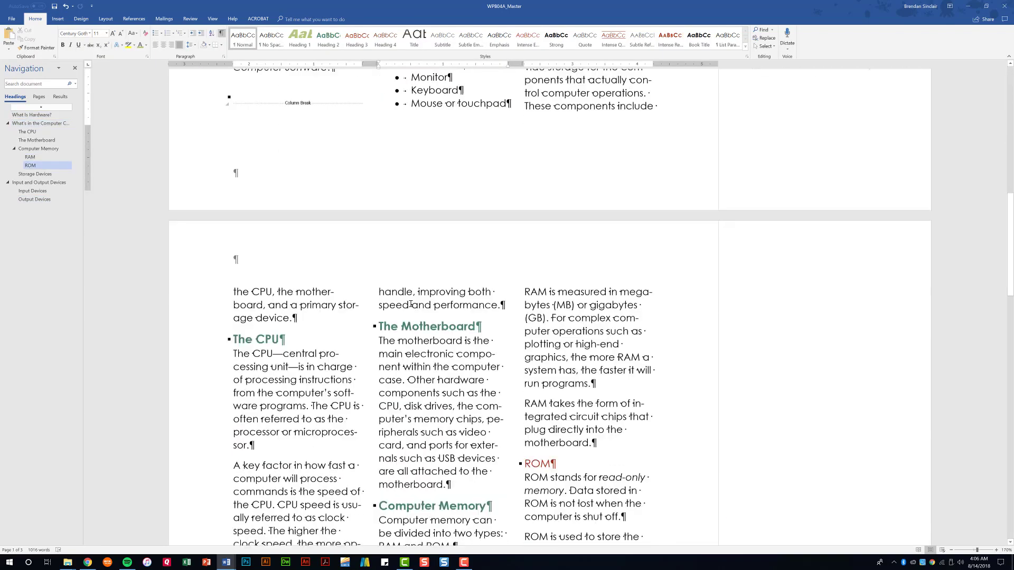
scroll(410, 307, down, 10)
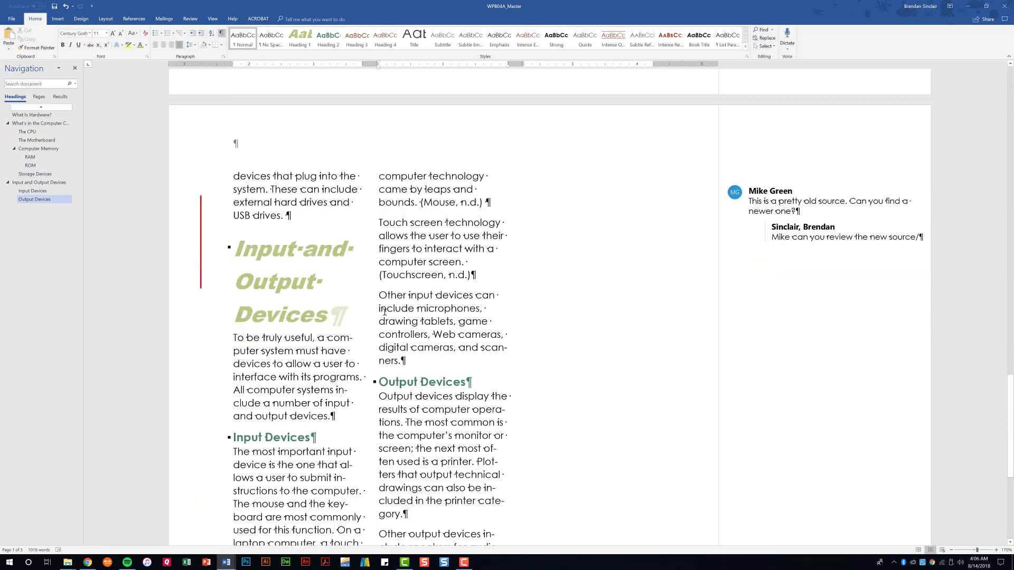
click(409, 342)
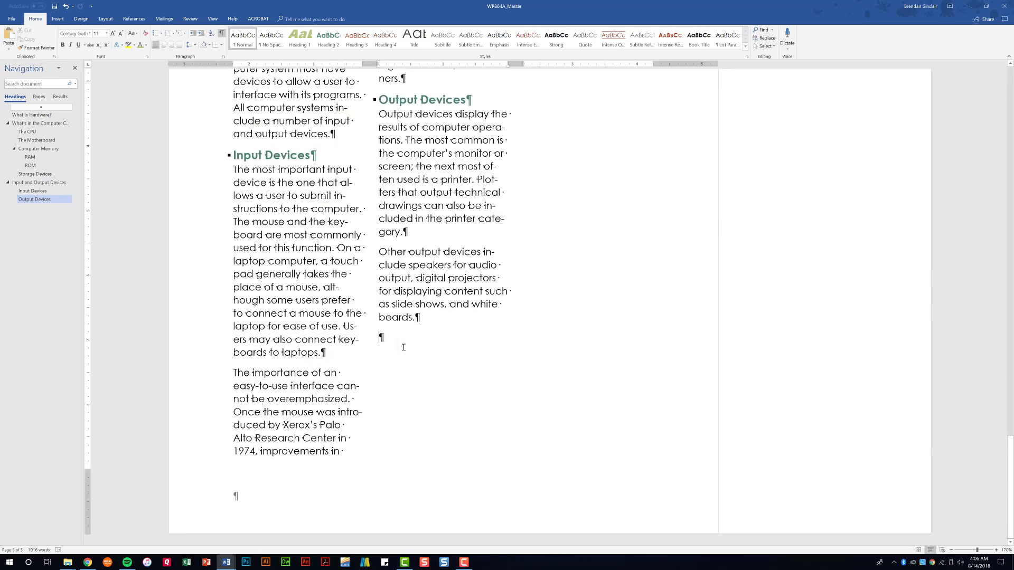
click(59, 19)
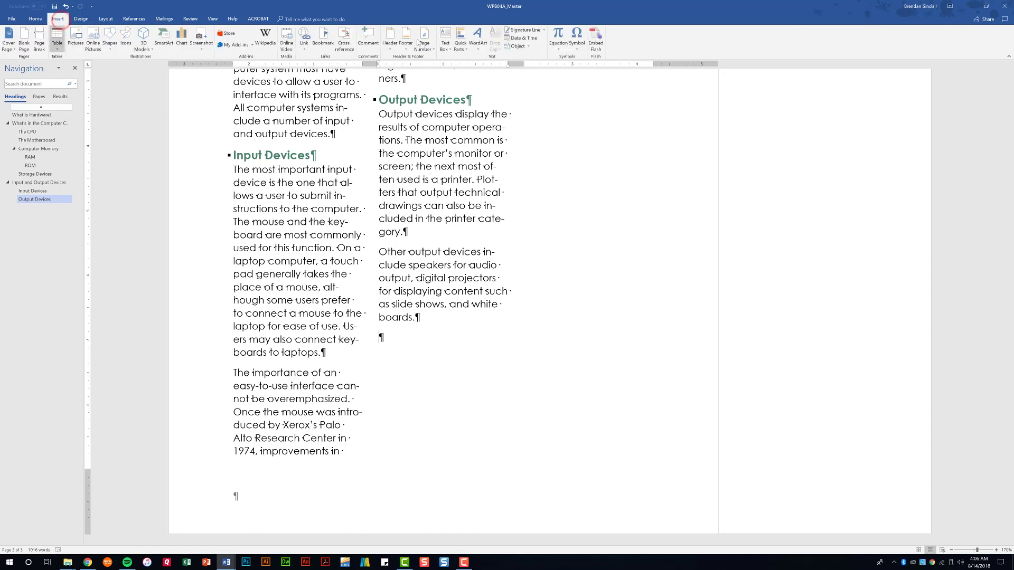
click(477, 51)
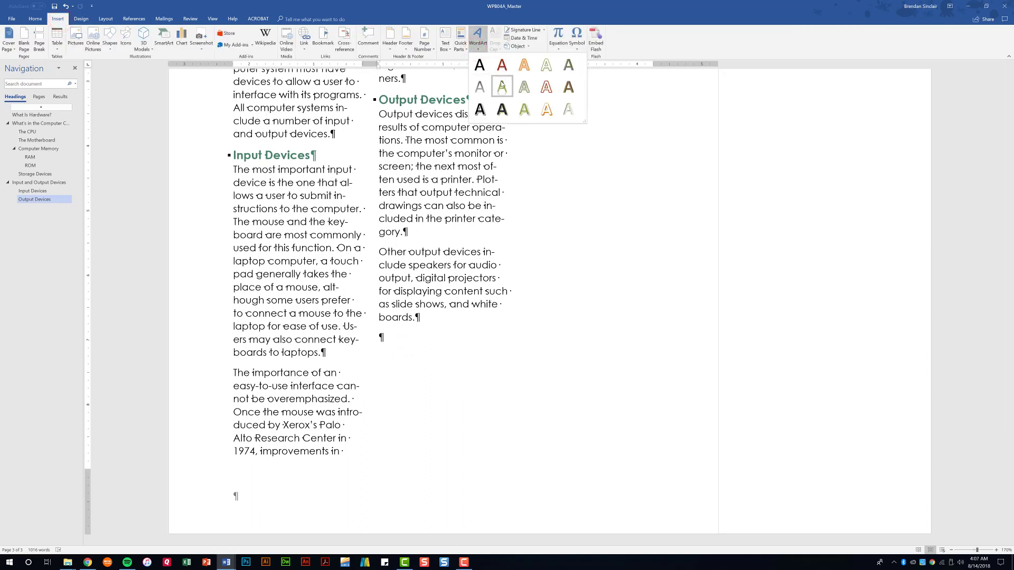
click(524, 67)
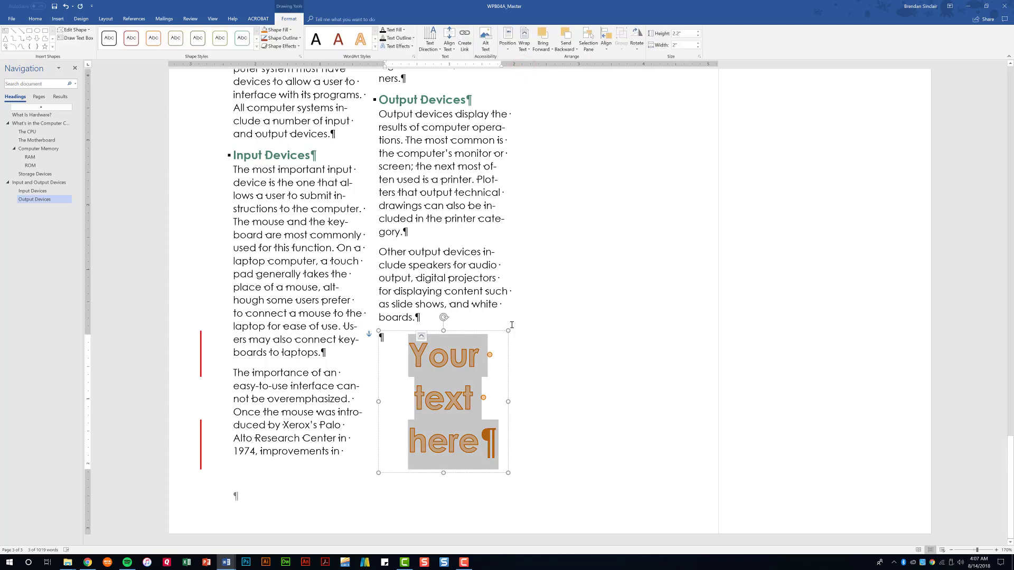
text(Text)
click(535, 356)
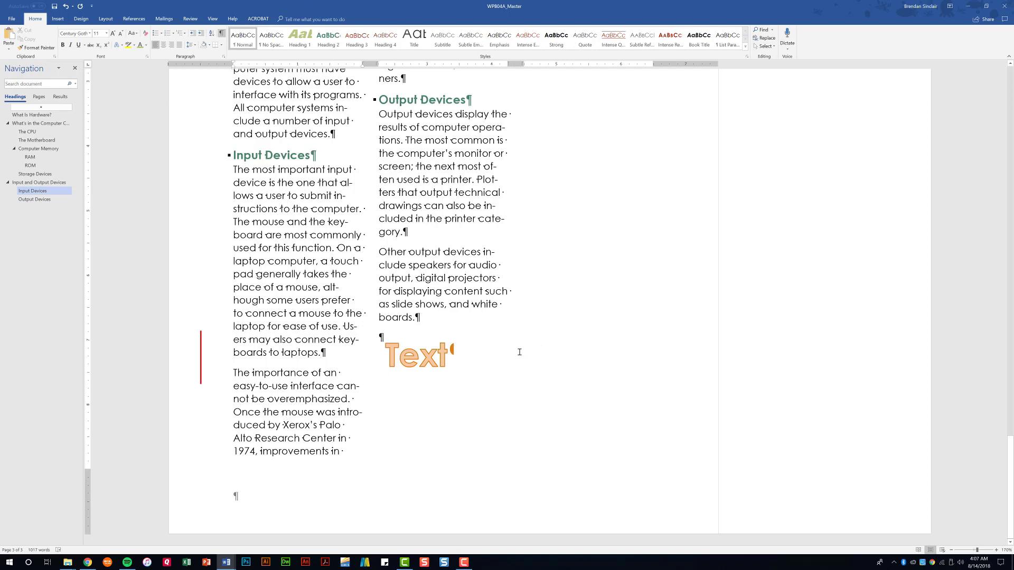
click(425, 361)
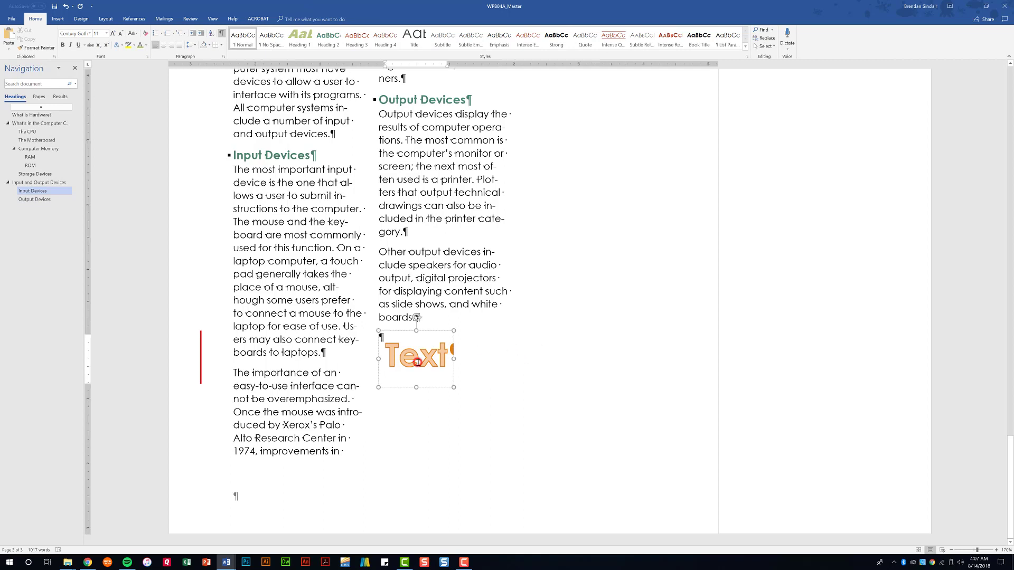
Step: Set the "Text" WordArt to Tight text wrapping and move it up into the paragraph beginning "Other output devices"
click(465, 338)
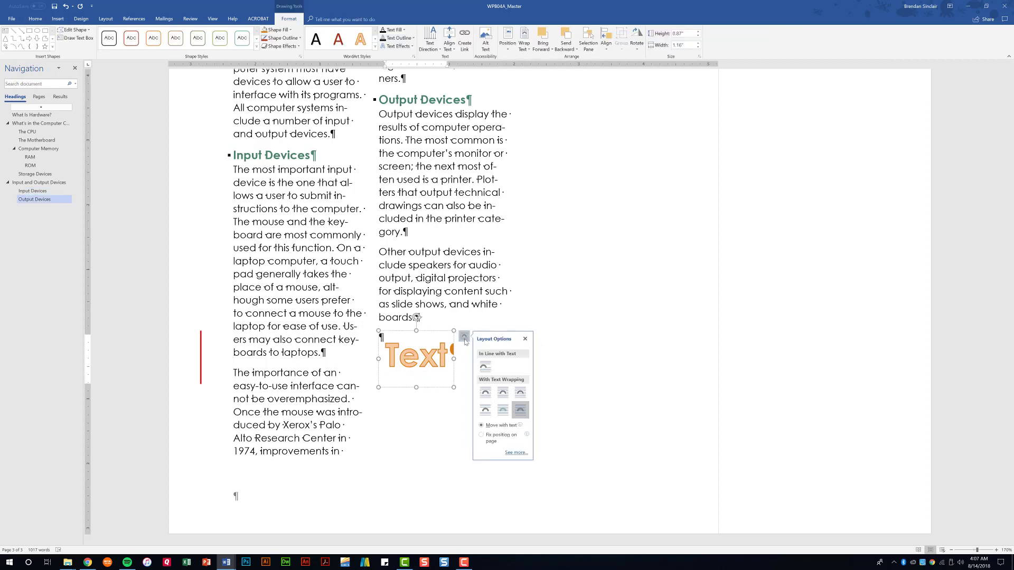
click(500, 397)
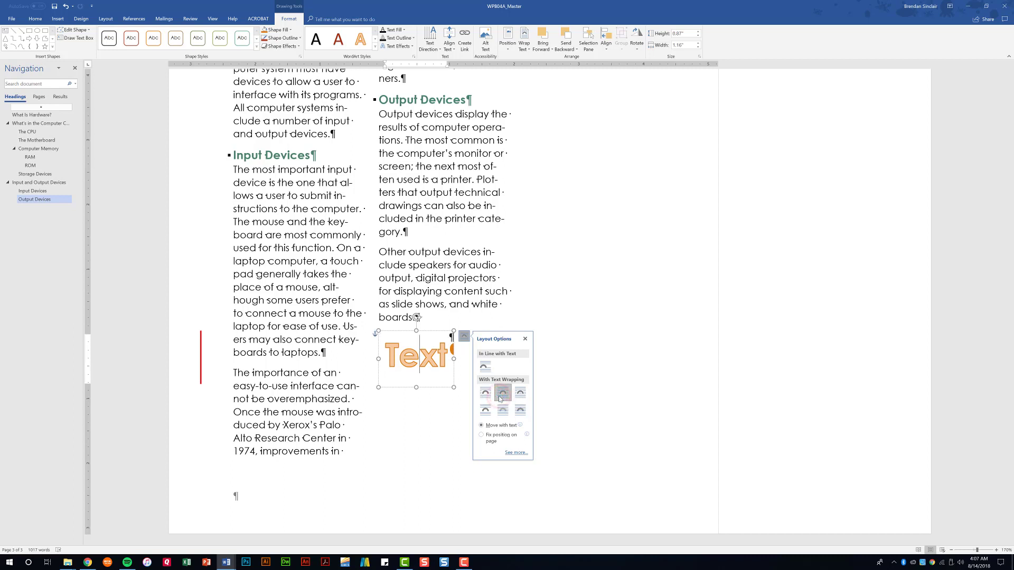
click(422, 332)
drag(413, 266, 413, 264)
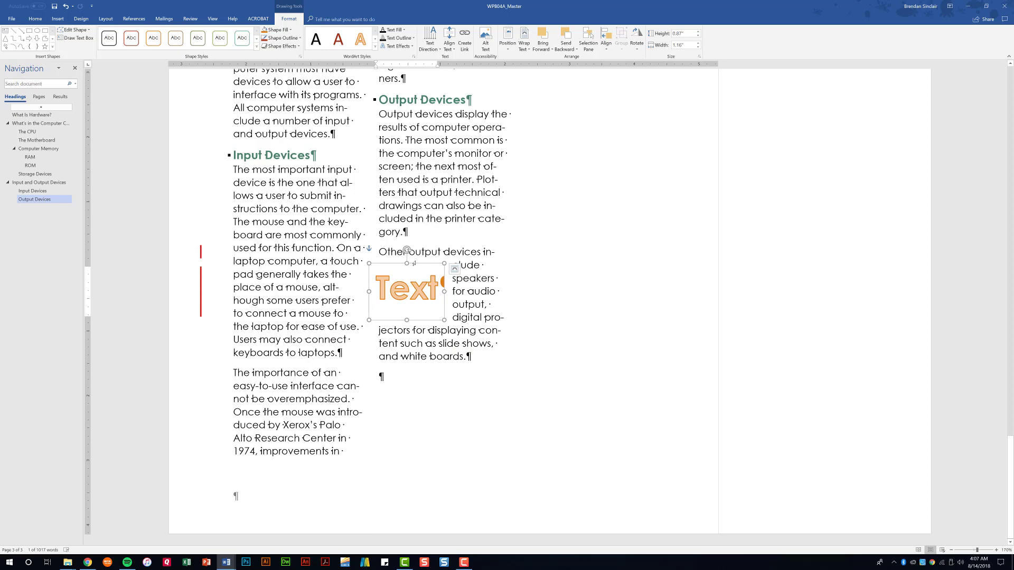
click(416, 262)
click(420, 281)
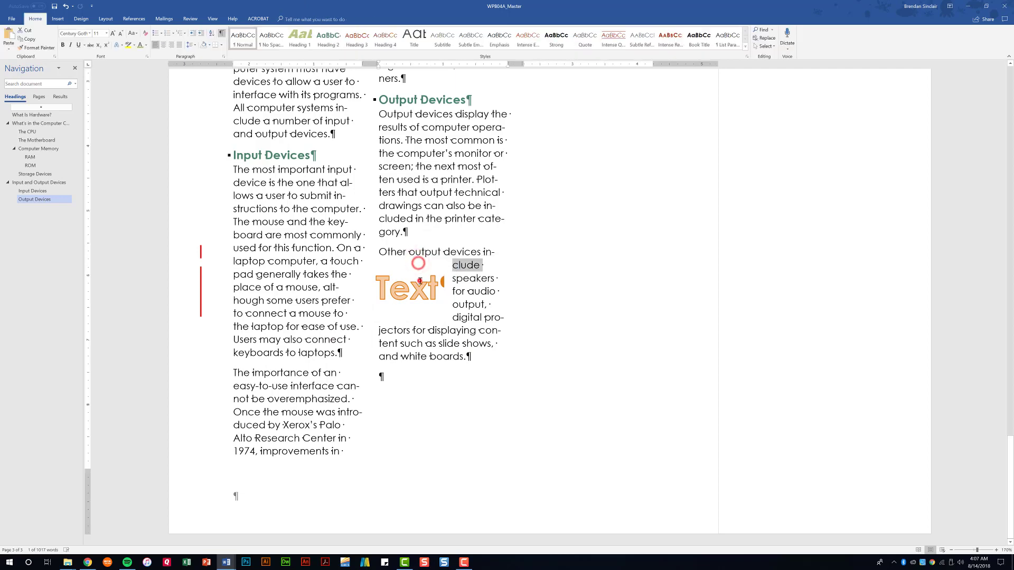
Step: Change the "Text" WordArt's text wrapping to Top and Bottom
click(454, 268)
click(476, 343)
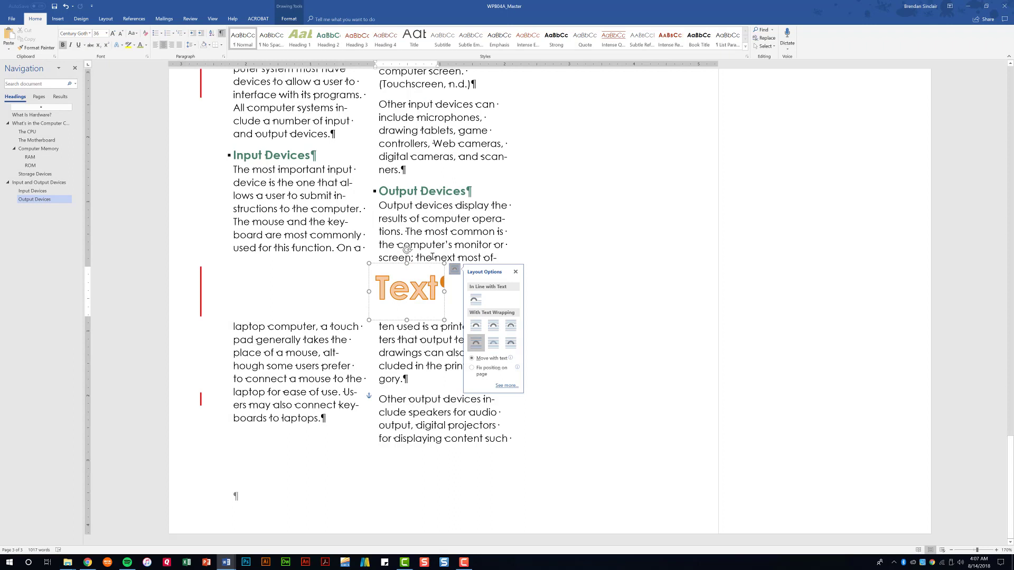
double_click(436, 289)
click(438, 321)
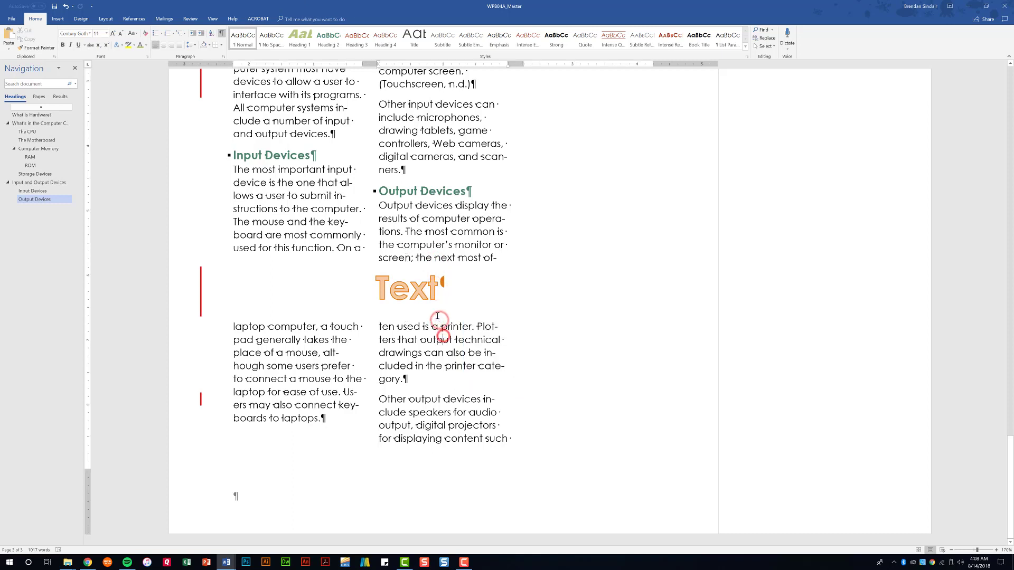
Step: Give the WordArt lettering a gradient fill using the Medium Gradient - Accent 4 preset
click(423, 288)
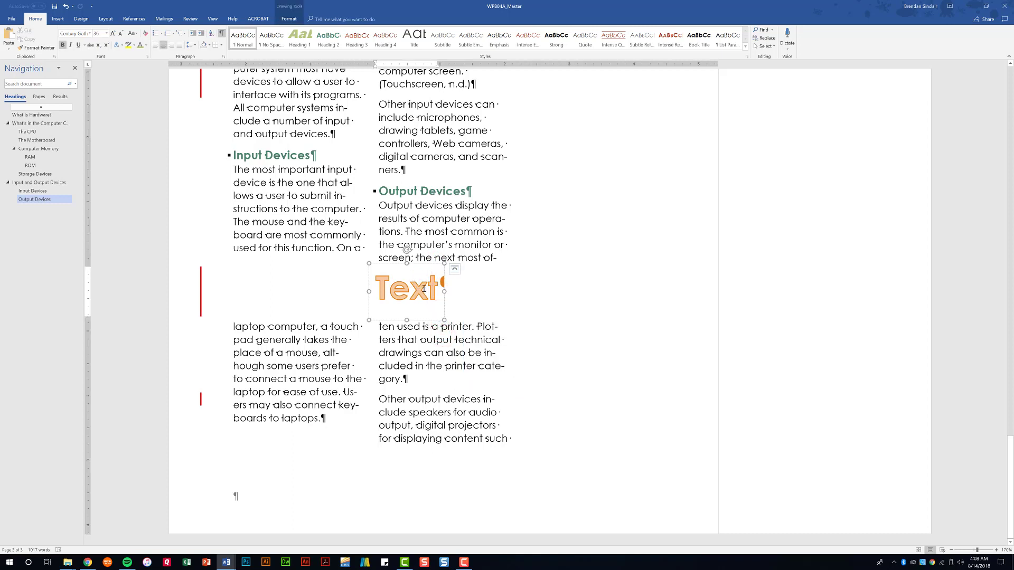
click(293, 19)
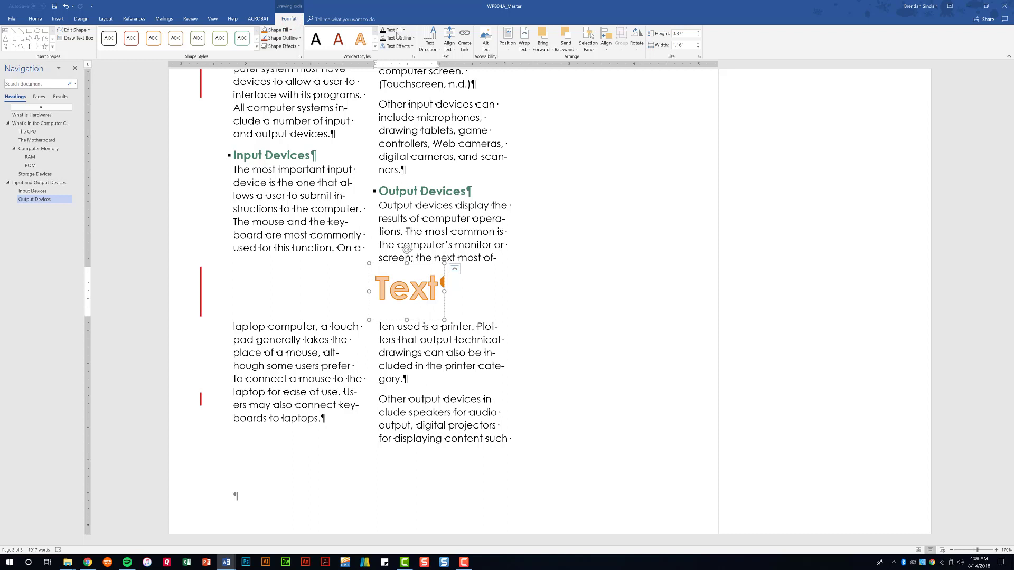
click(401, 30)
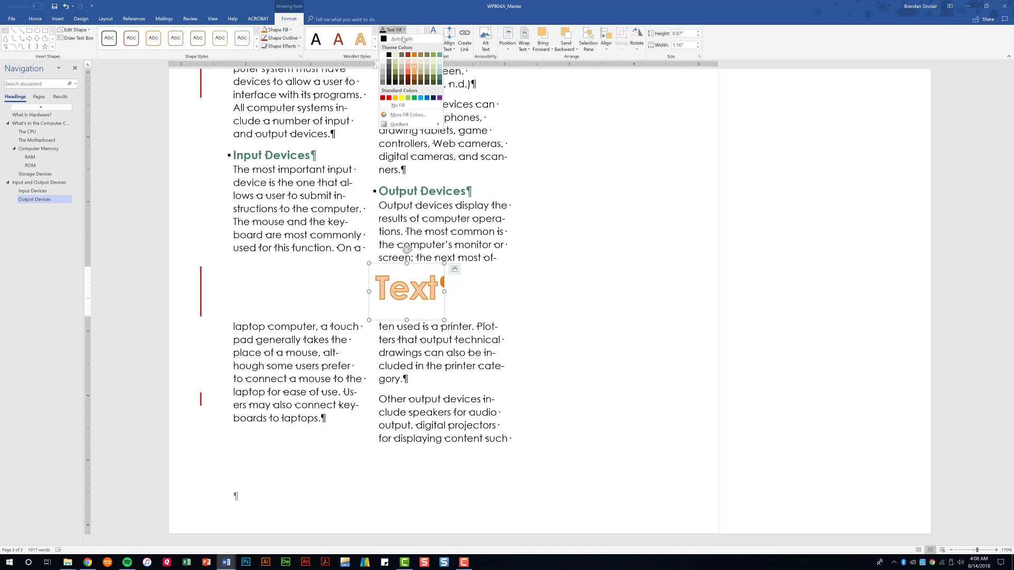
mouse_move(424, 125)
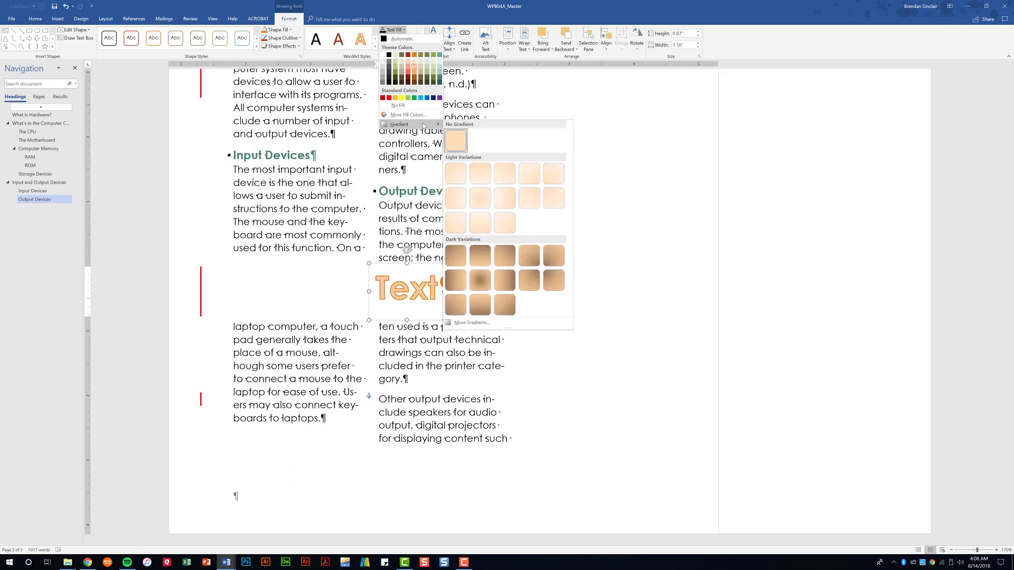
click(490, 322)
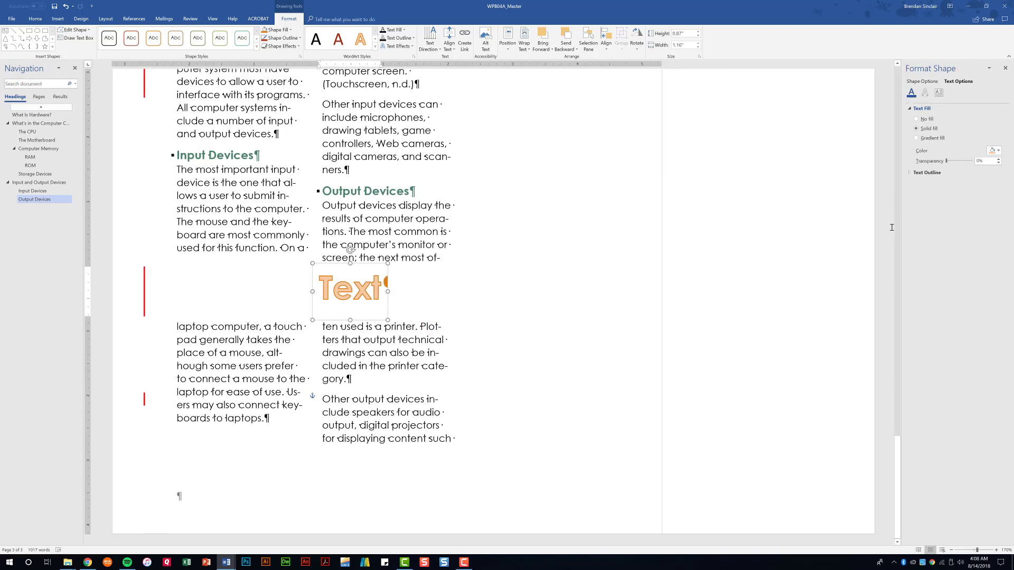
click(916, 139)
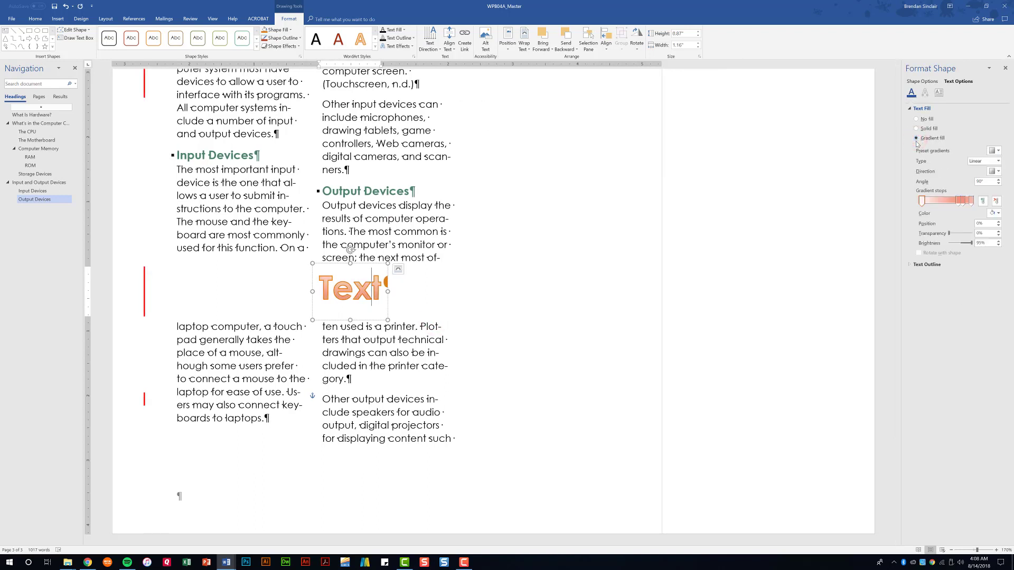
click(923, 202)
click(997, 151)
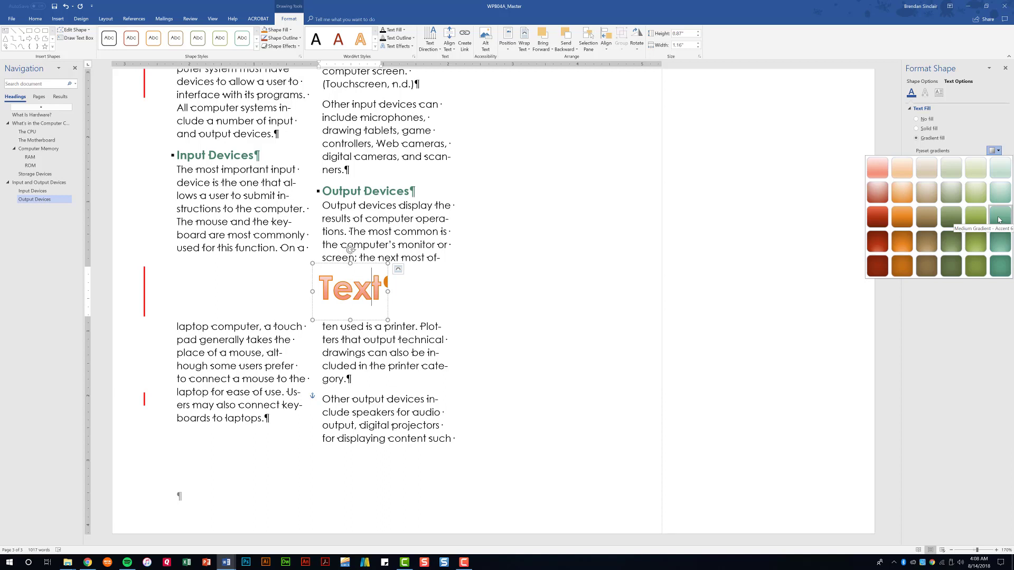
click(954, 220)
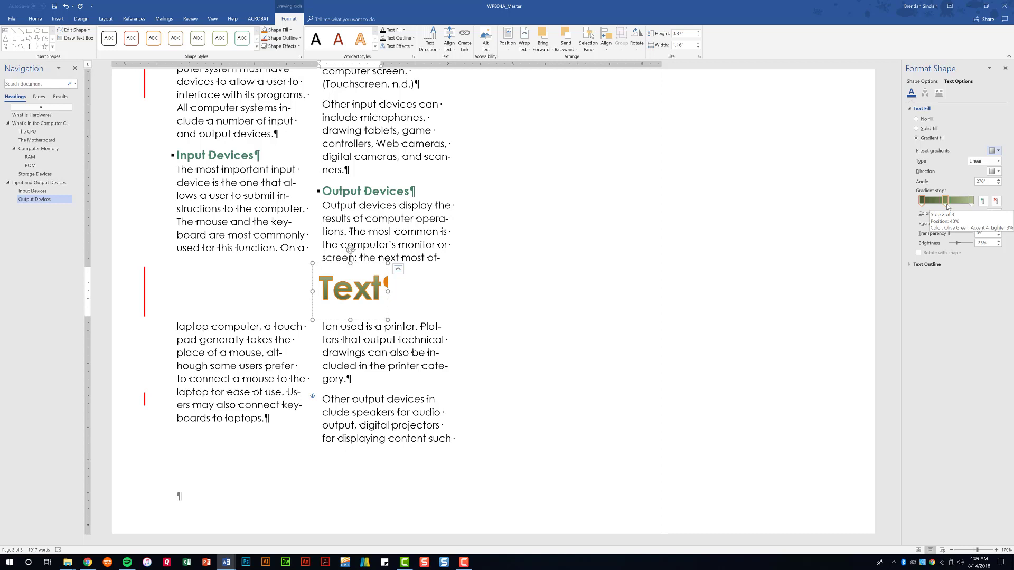
Step: Recolour the middle gradient stop of the WordArt's text fill to light blue
click(947, 204)
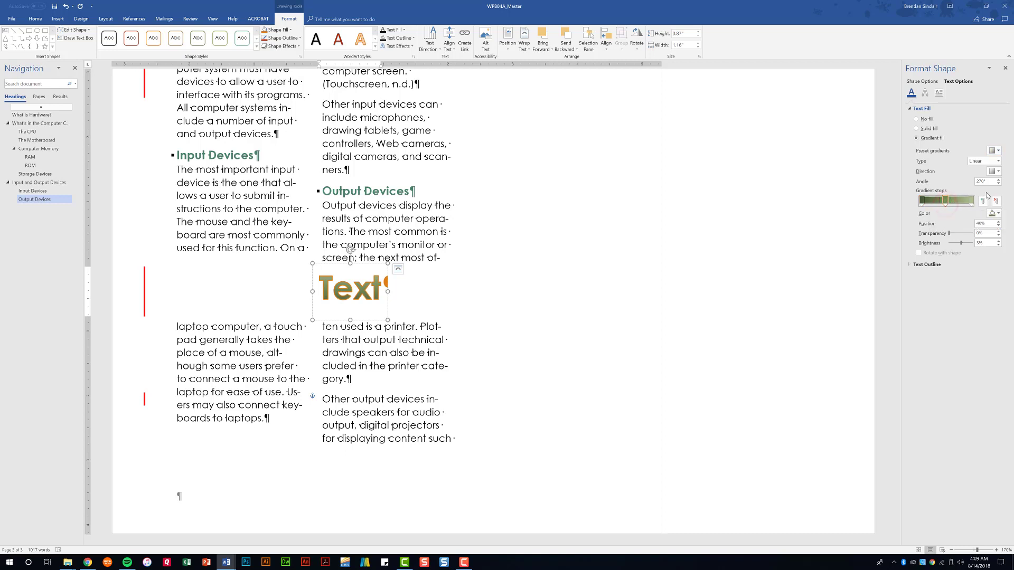
click(993, 213)
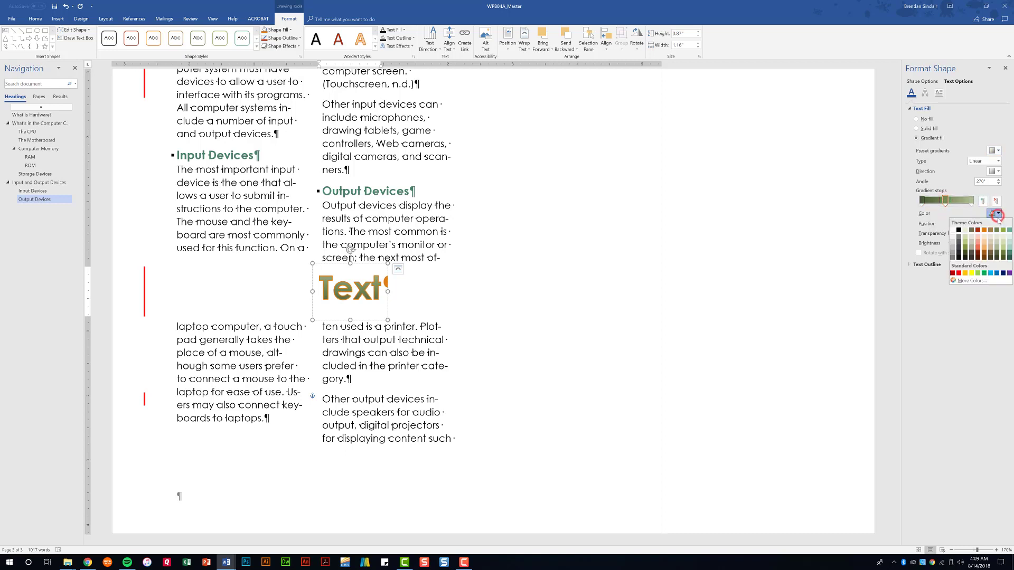
click(993, 273)
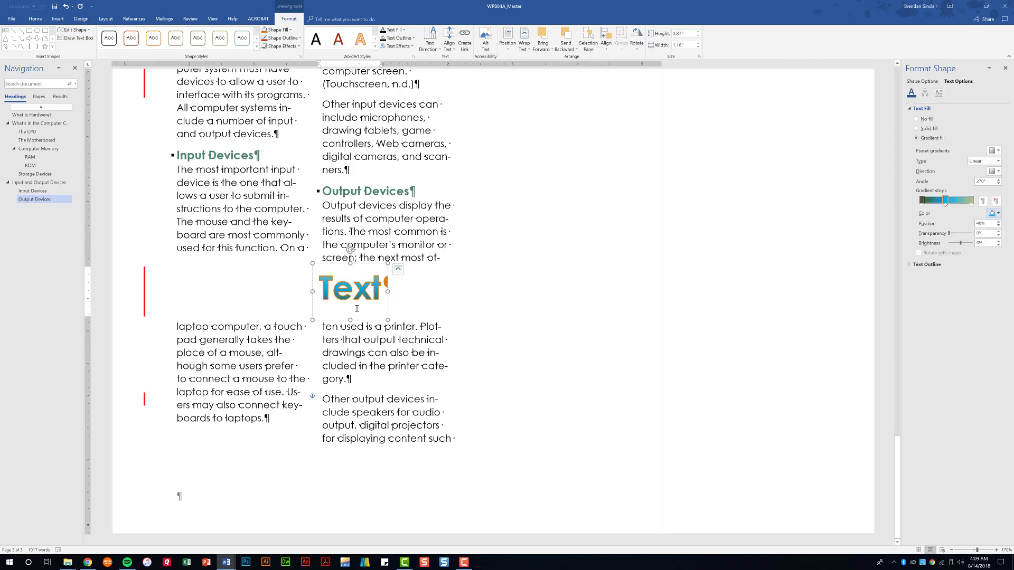
Step: Set the WordArt's solid text outline to the standard dark blue
click(910, 265)
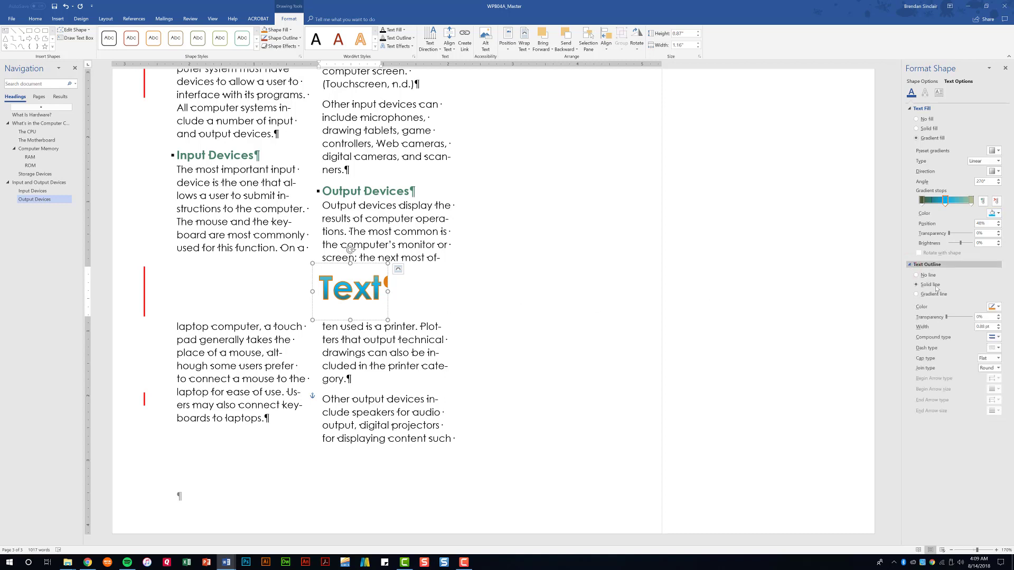
click(998, 307)
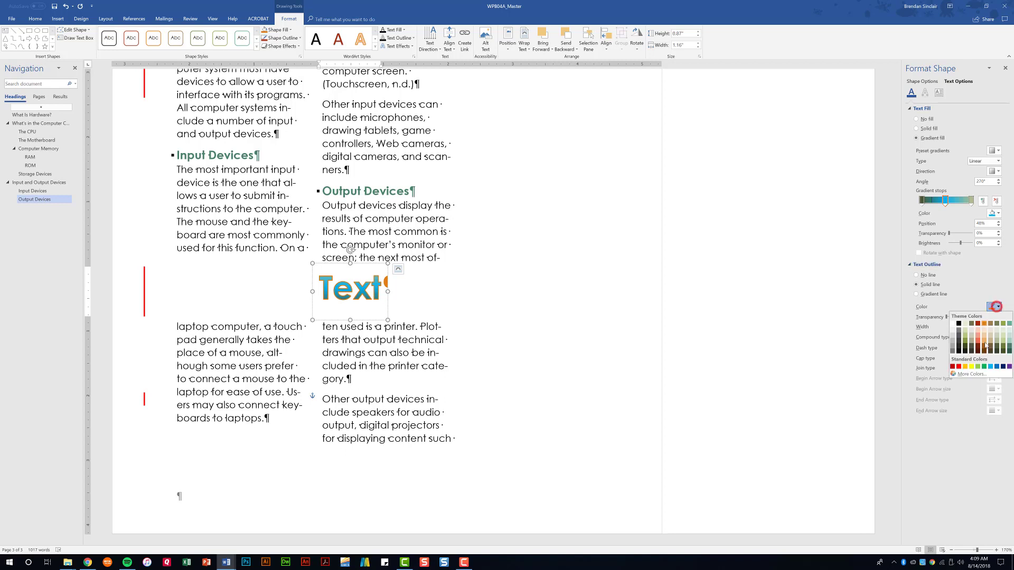
click(1004, 367)
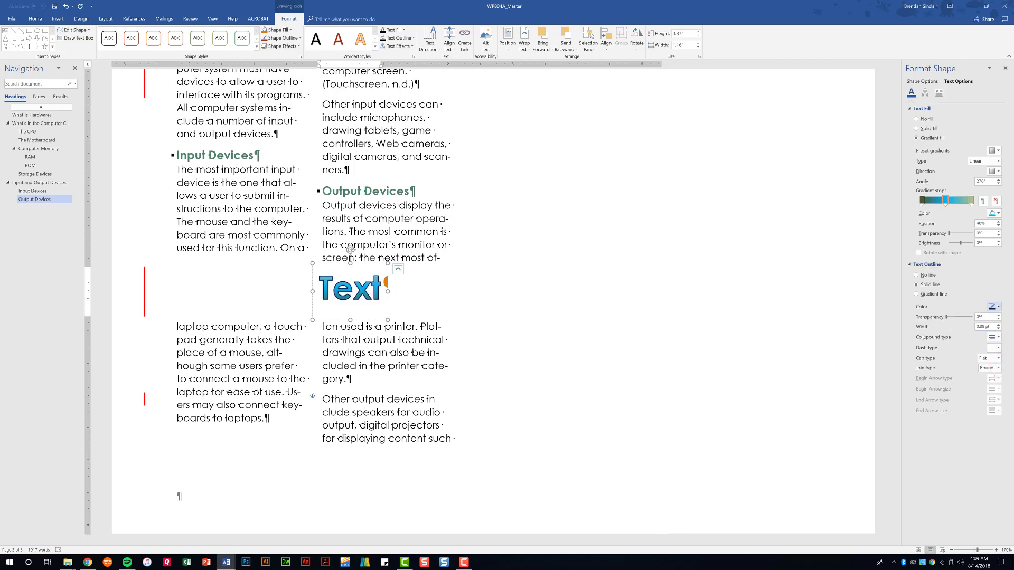
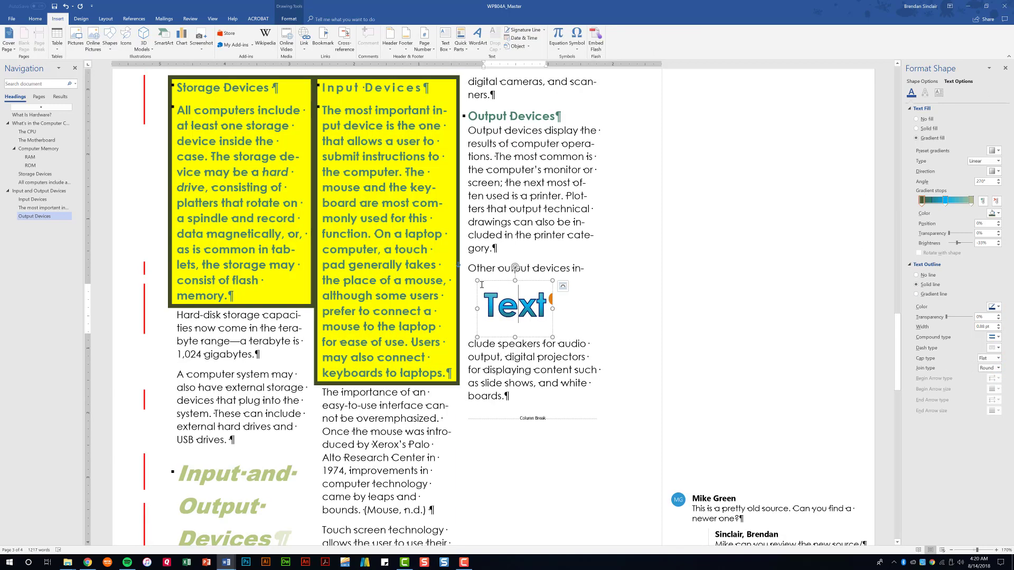
Step: Look through the Glow, Bevel and Transform text effects and try a Warp transform on the "Text" WordArt
click(288, 20)
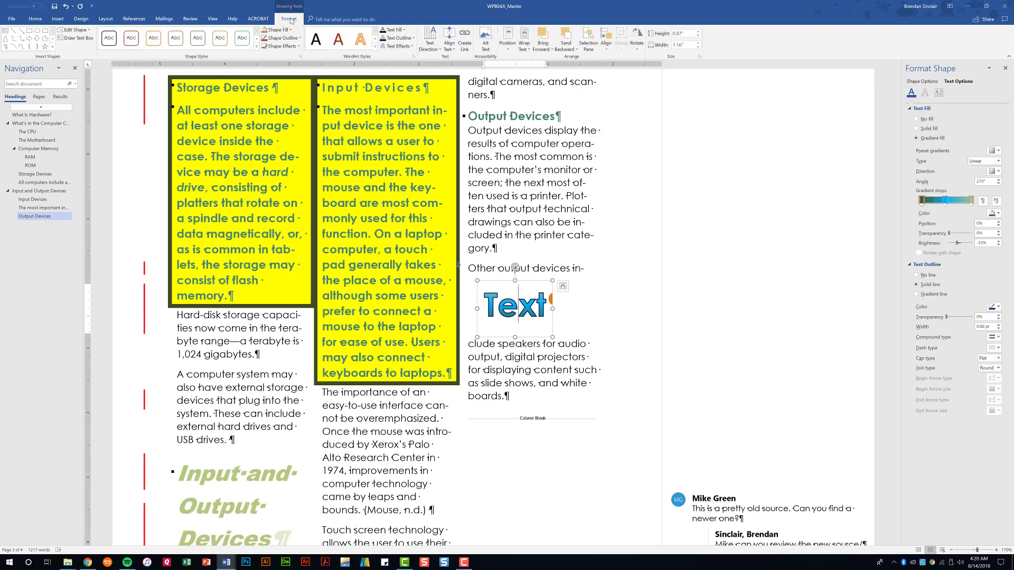
click(413, 47)
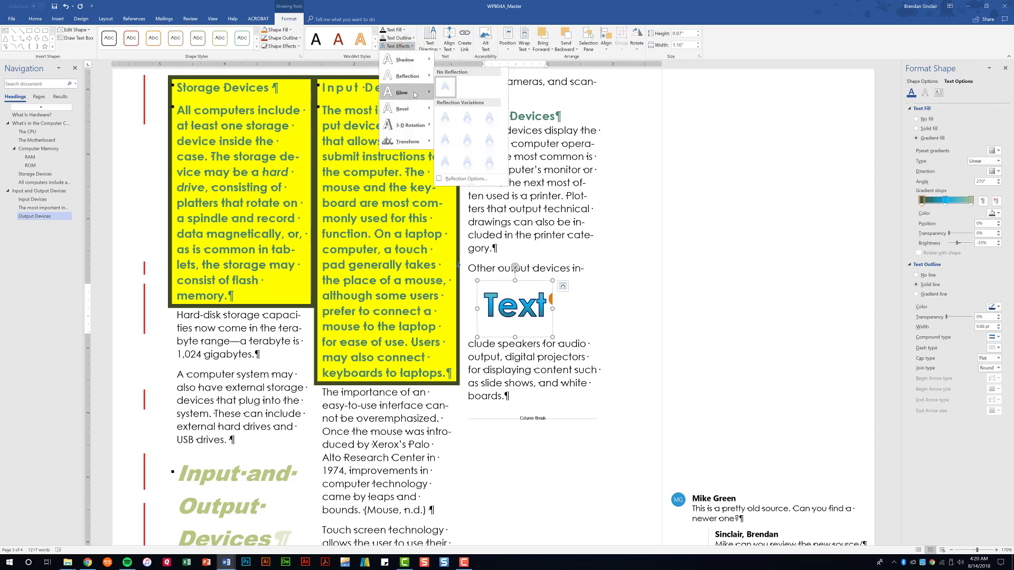
mouse_move(415, 94)
mouse_move(415, 112)
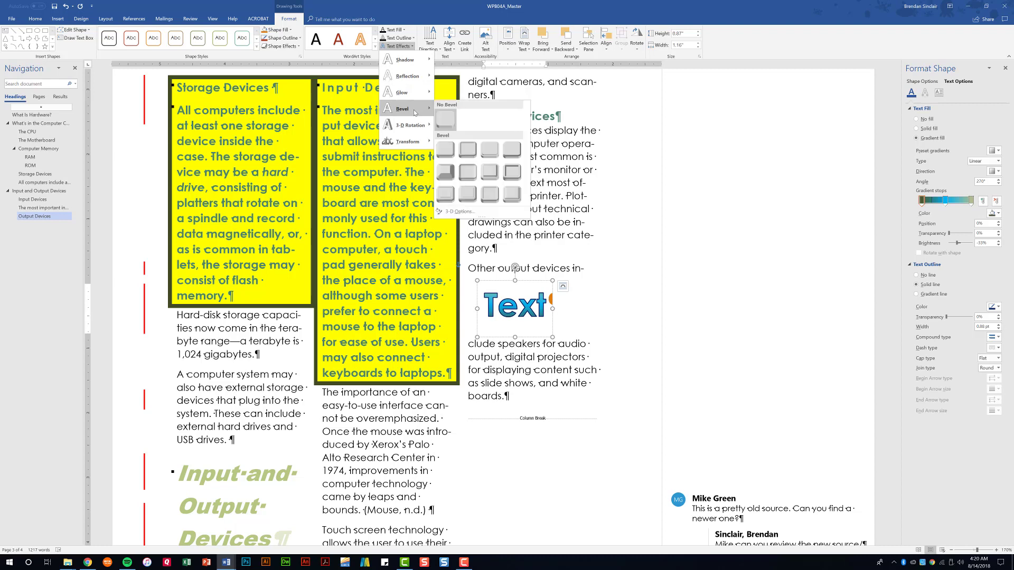
mouse_move(421, 145)
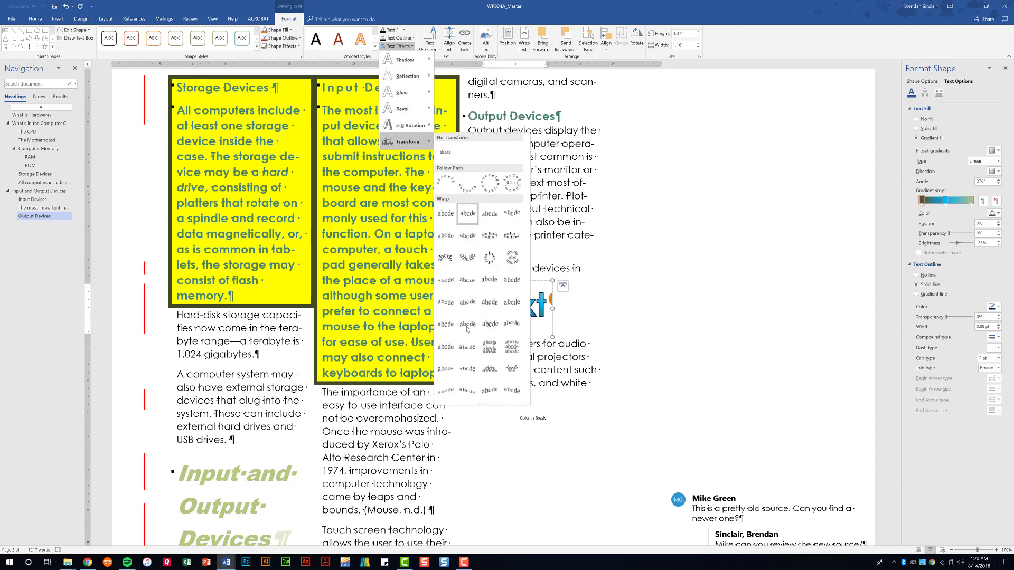
click(495, 328)
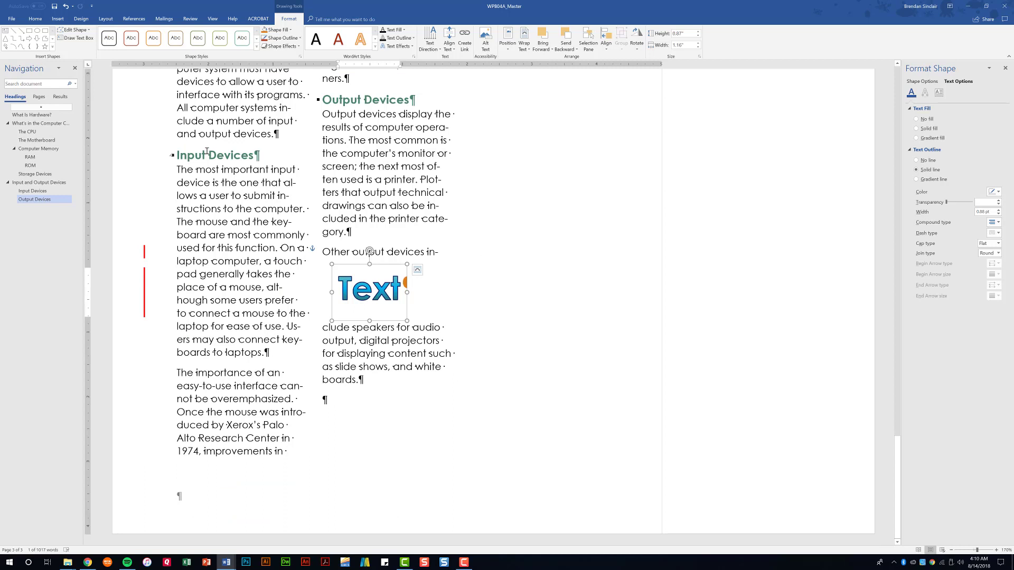
Step: Set a thick dark olive-green Box paragraph border for the "Input Devices" heading and the first paragraph below it
drag(177, 155, 278, 352)
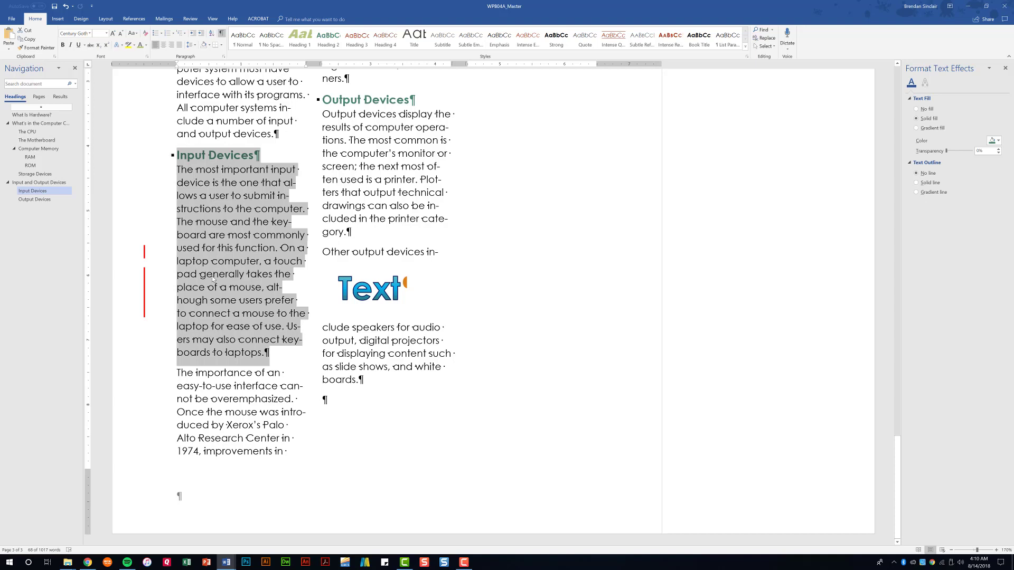
click(81, 18)
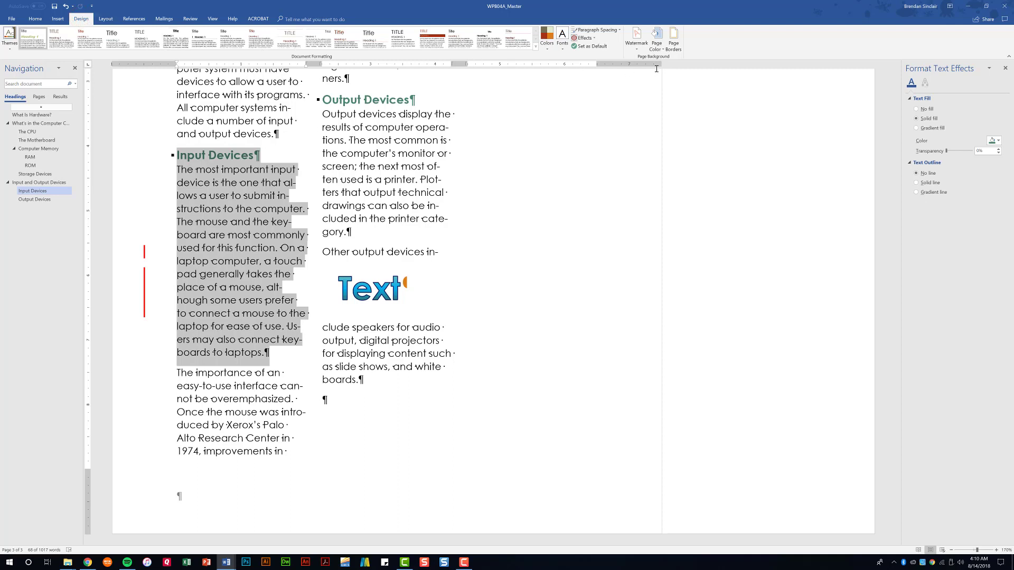
click(673, 42)
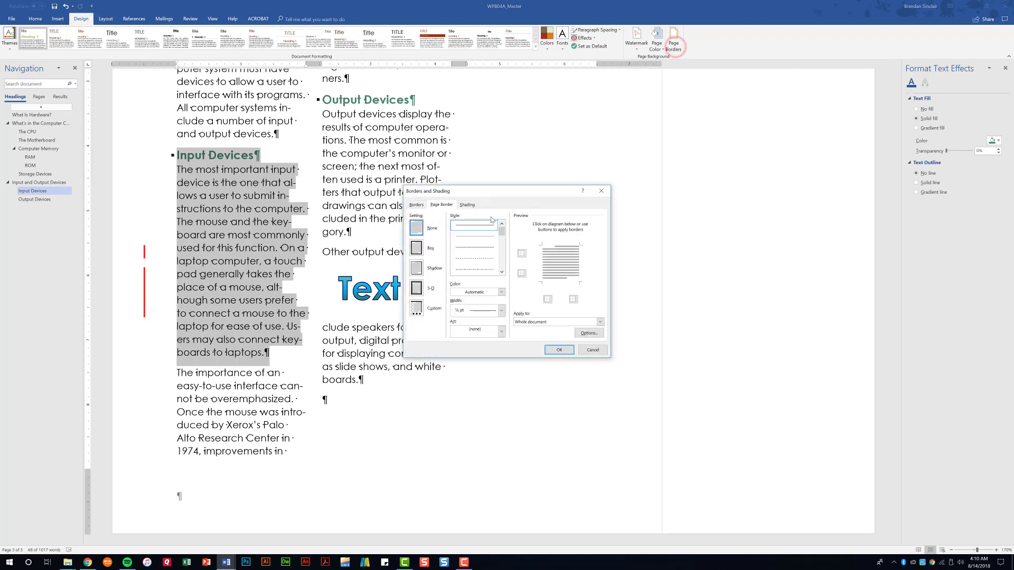
click(417, 205)
click(421, 253)
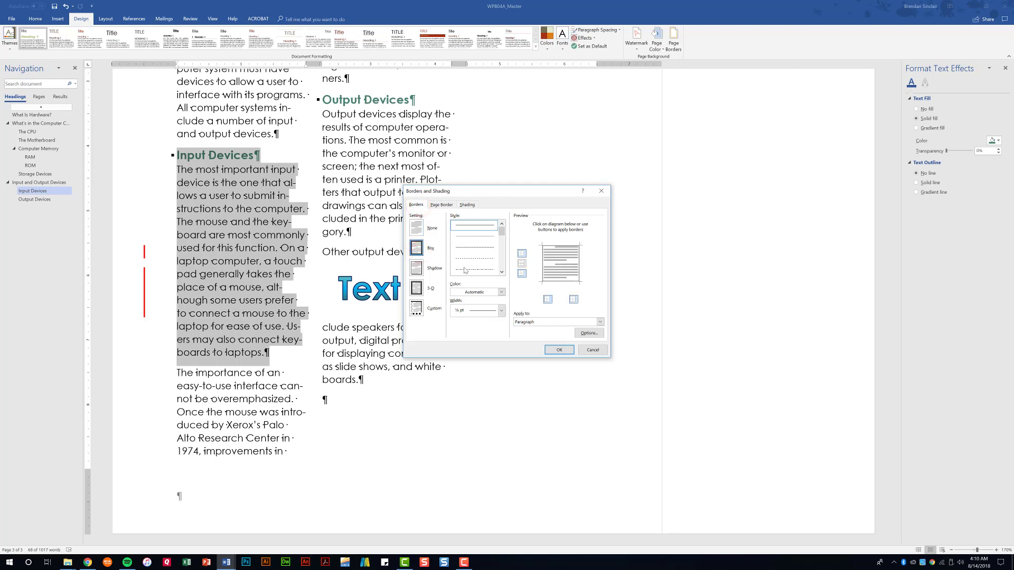
click(488, 293)
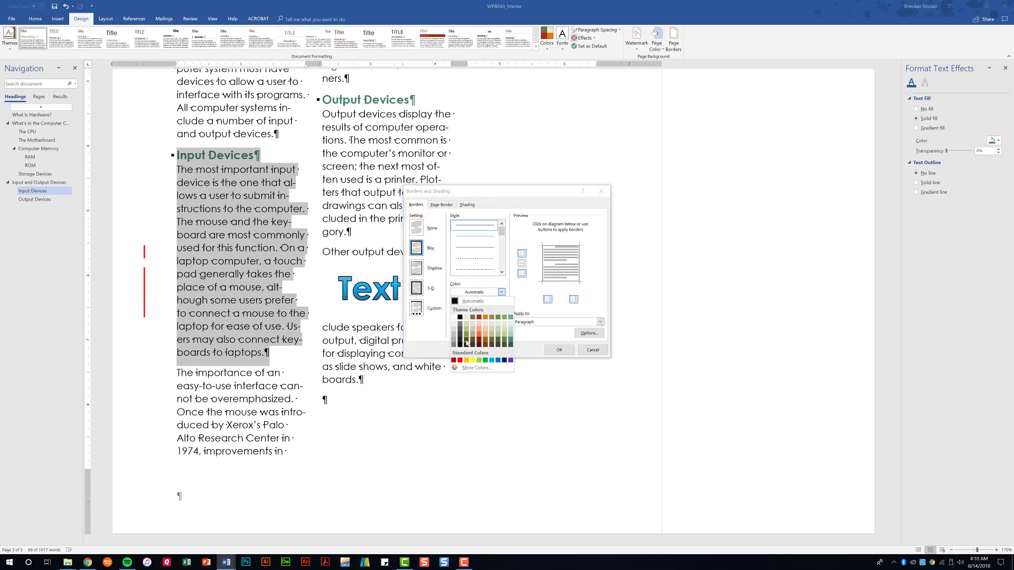
click(467, 342)
click(501, 311)
click(483, 400)
Step: Fill the selected "Input Devices" heading and paragraph with yellow shading and apply the border and shading settings
click(468, 205)
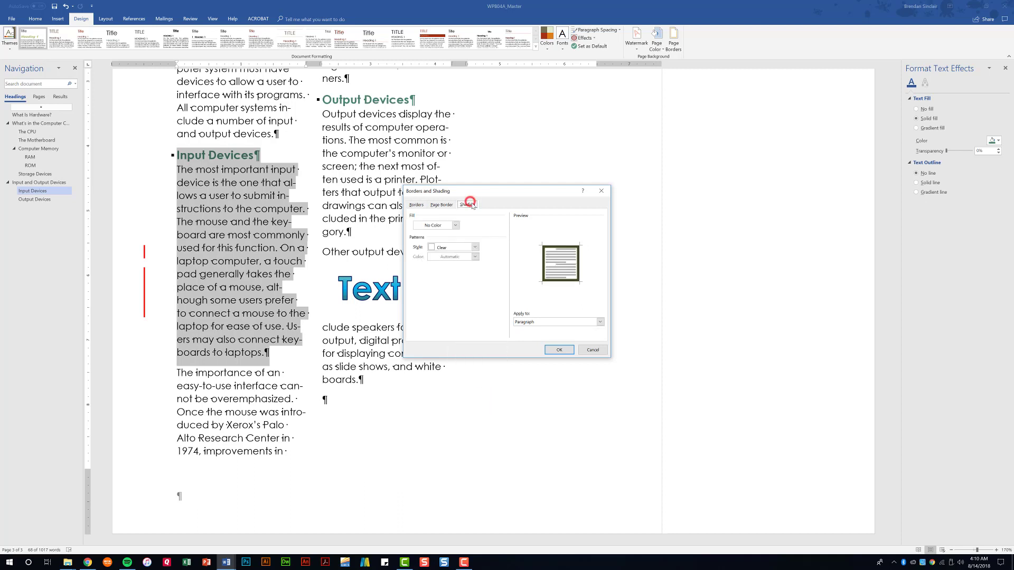
click(455, 225)
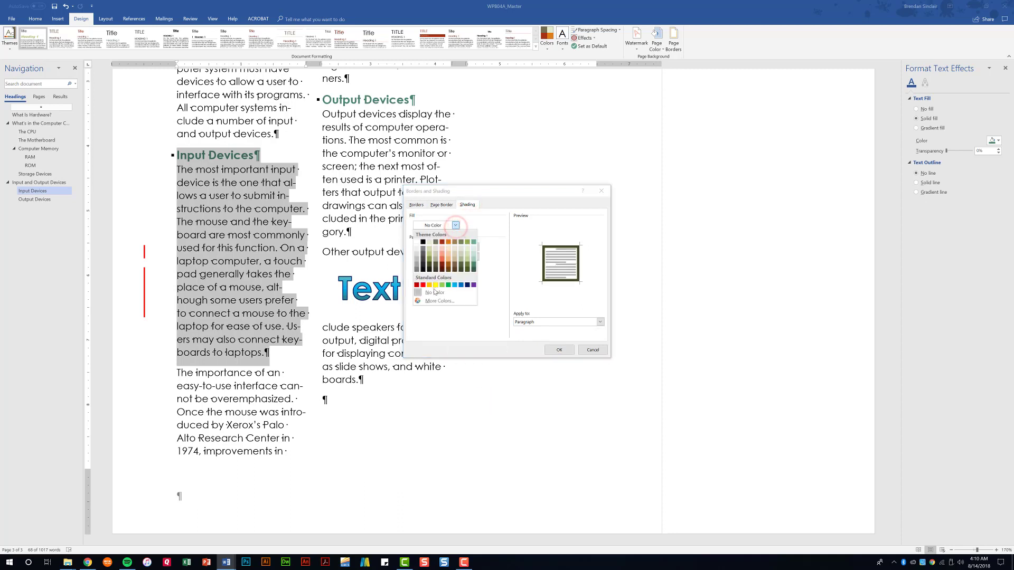
click(436, 286)
click(559, 351)
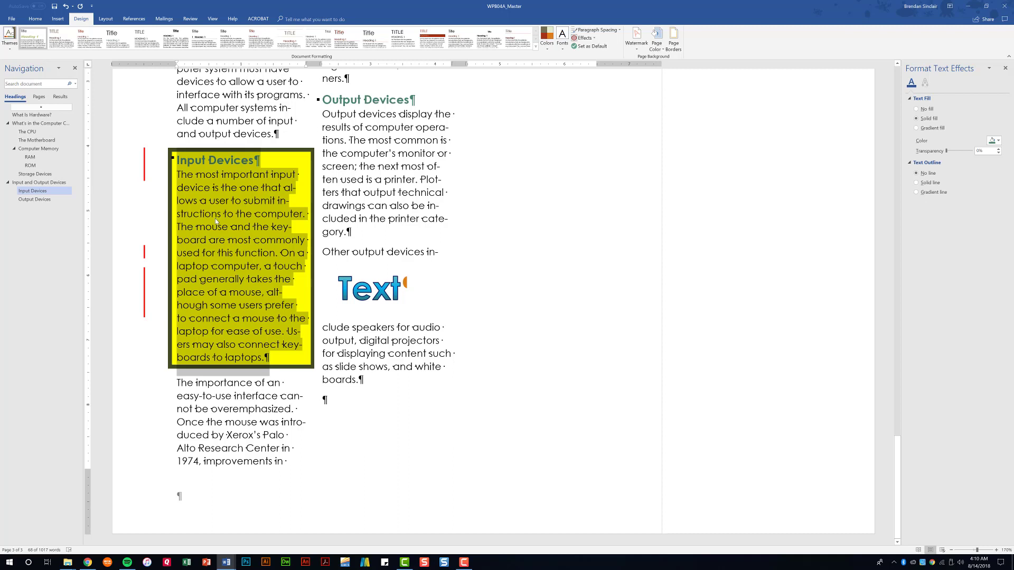
click(35, 20)
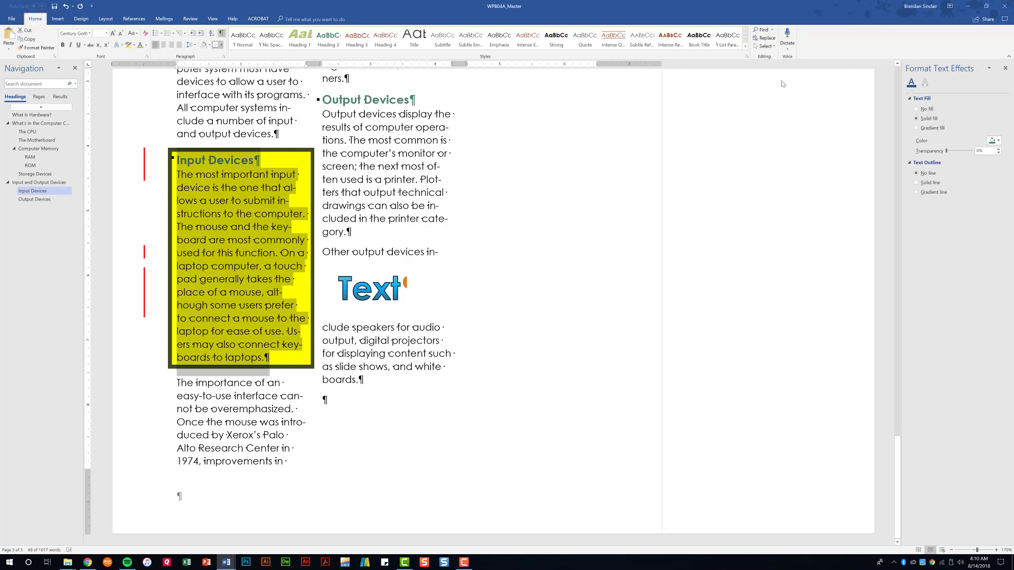
Step: Create a style named "New" from the bordered and shaded "Input Devices" selection
click(746, 48)
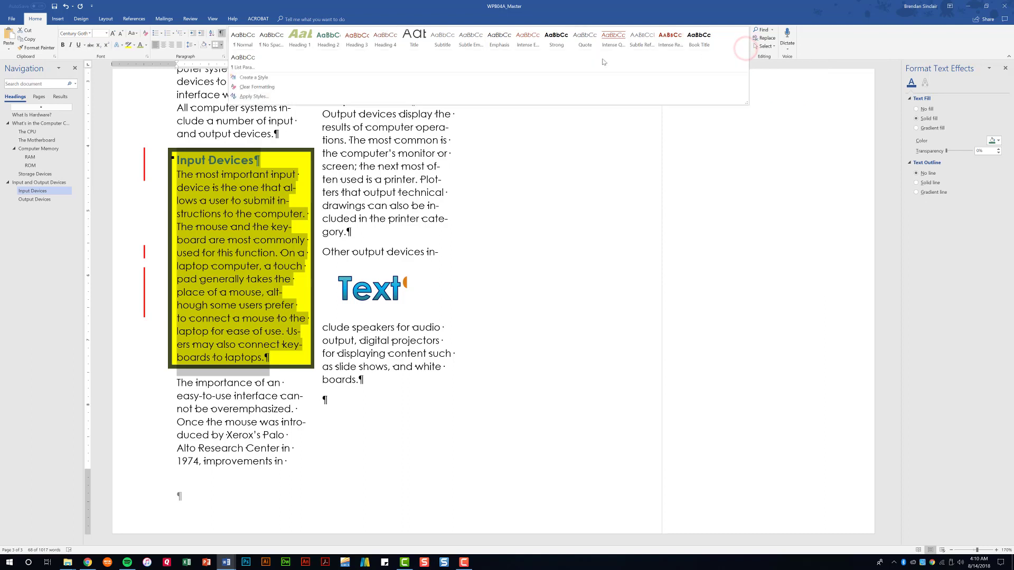
click(296, 80)
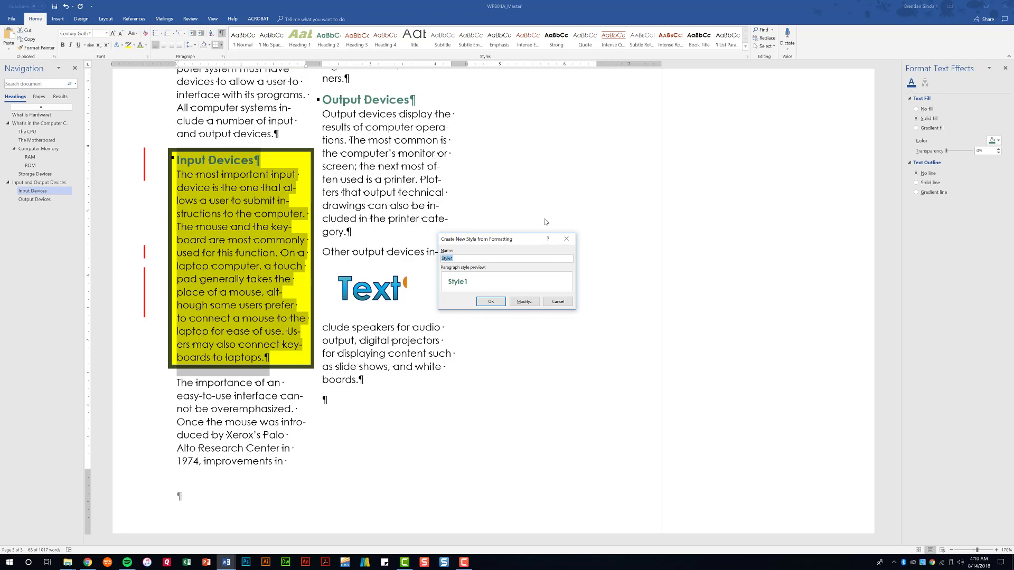
text(New)
click(525, 301)
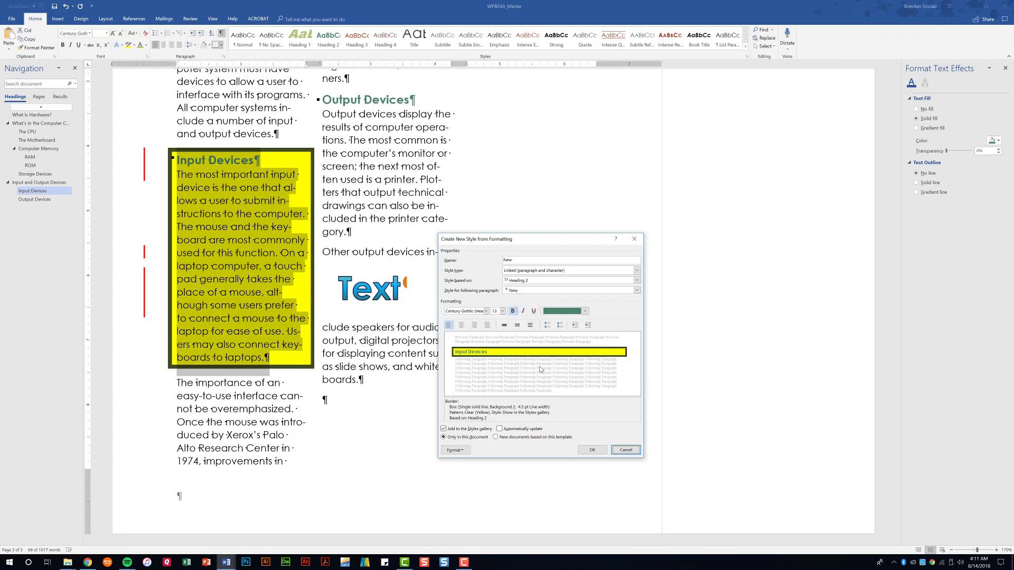
click(598, 453)
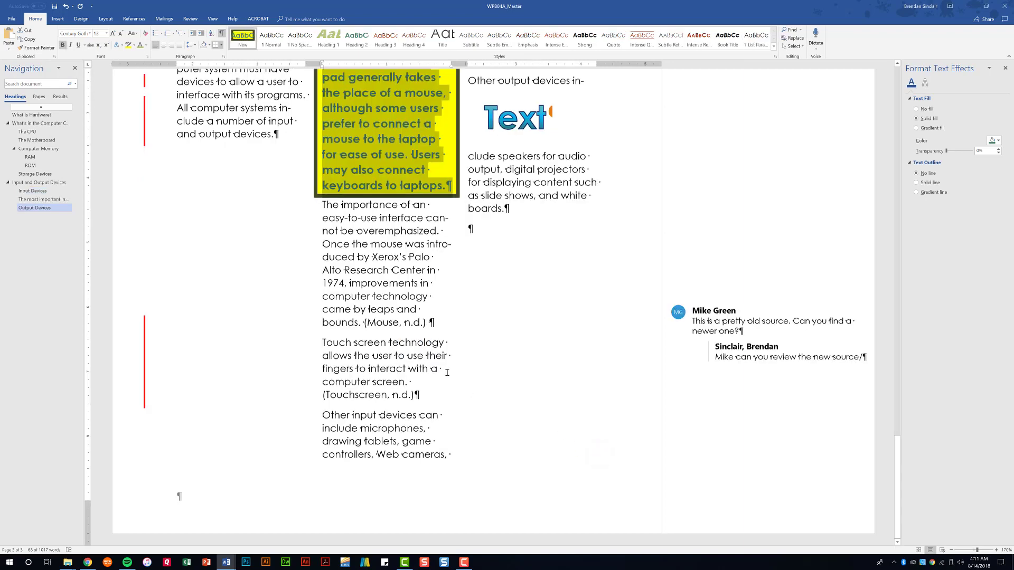
Step: Apply the "New" style to the "Storage Devices" heading and the first paragraph below it
scroll(402, 344, up, 5)
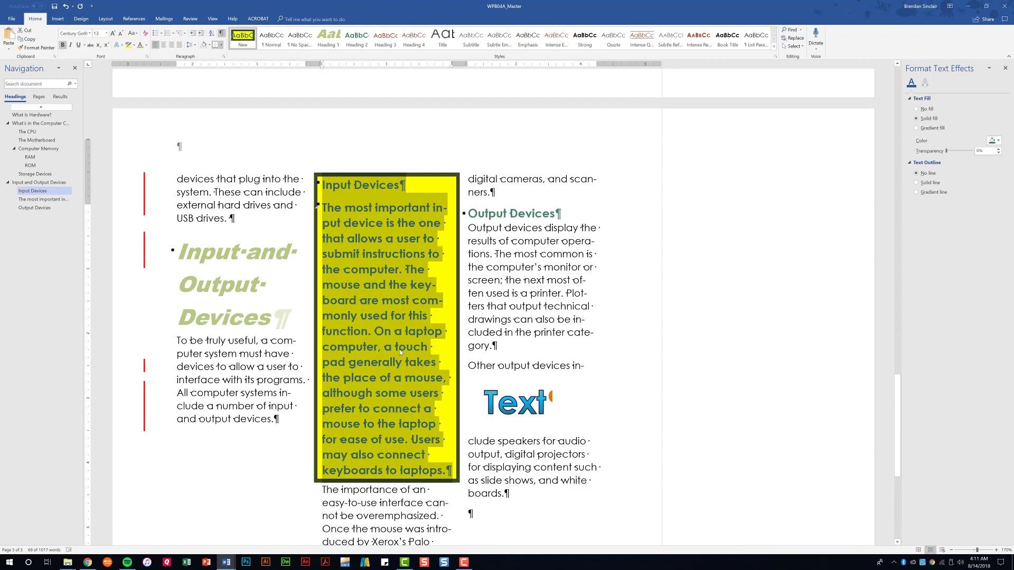
scroll(398, 358, up, 5)
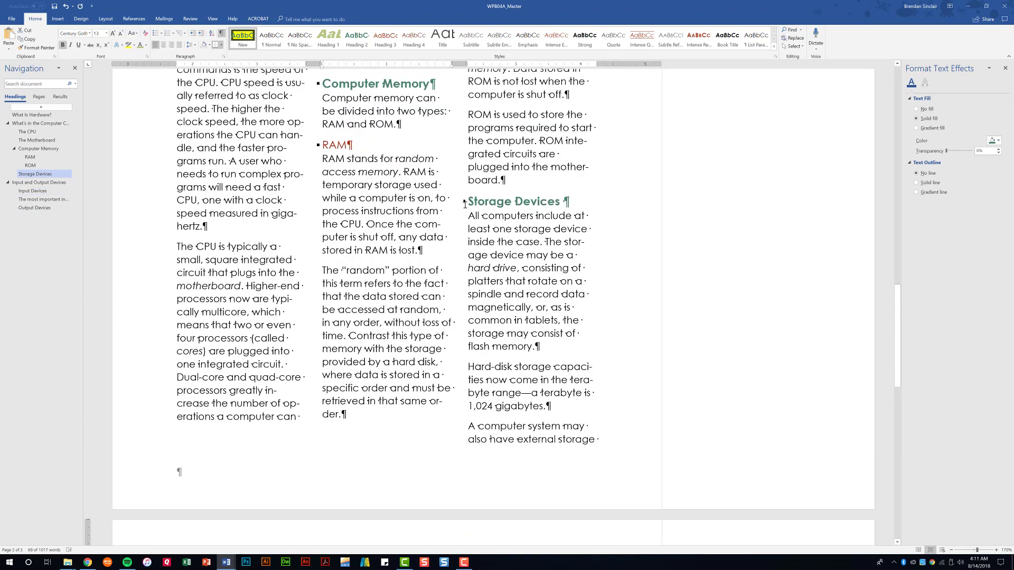
drag(465, 201, 539, 349)
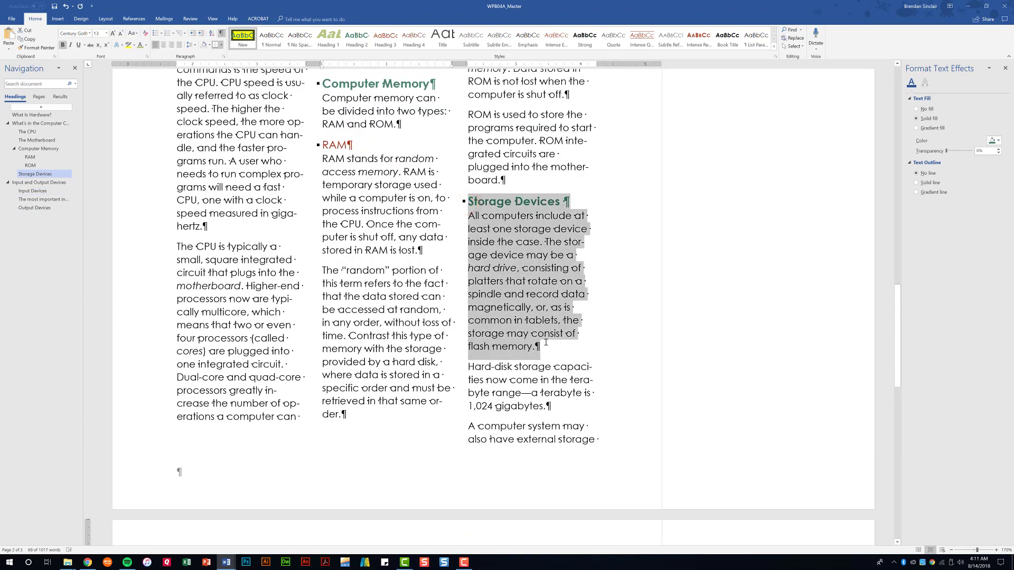
click(248, 41)
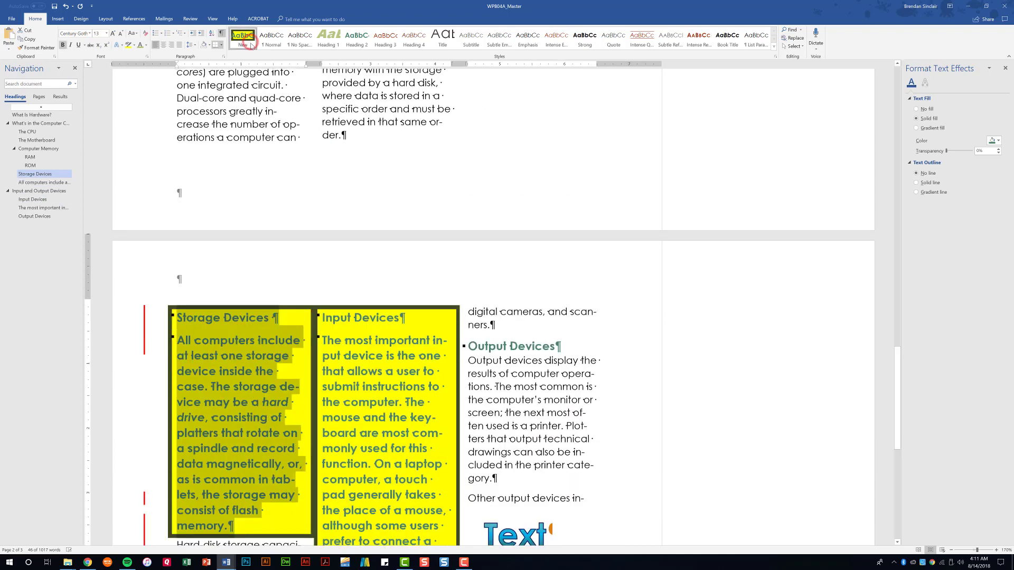
scroll(271, 268, down, 2)
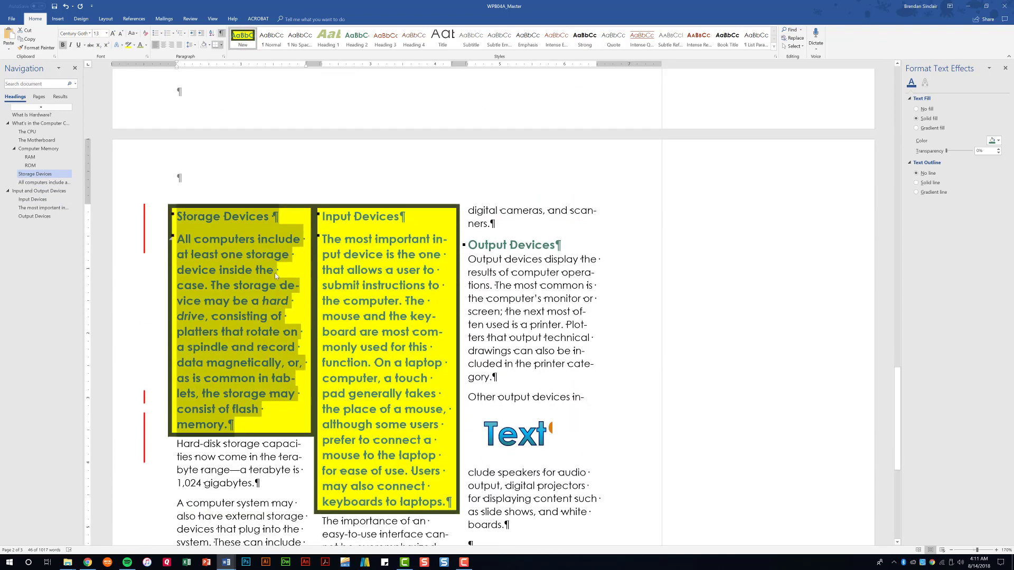
Step: Set the "Input Devices" heading's character spacing to Expanded by 2 pt
click(393, 277)
drag(408, 218, 321, 217)
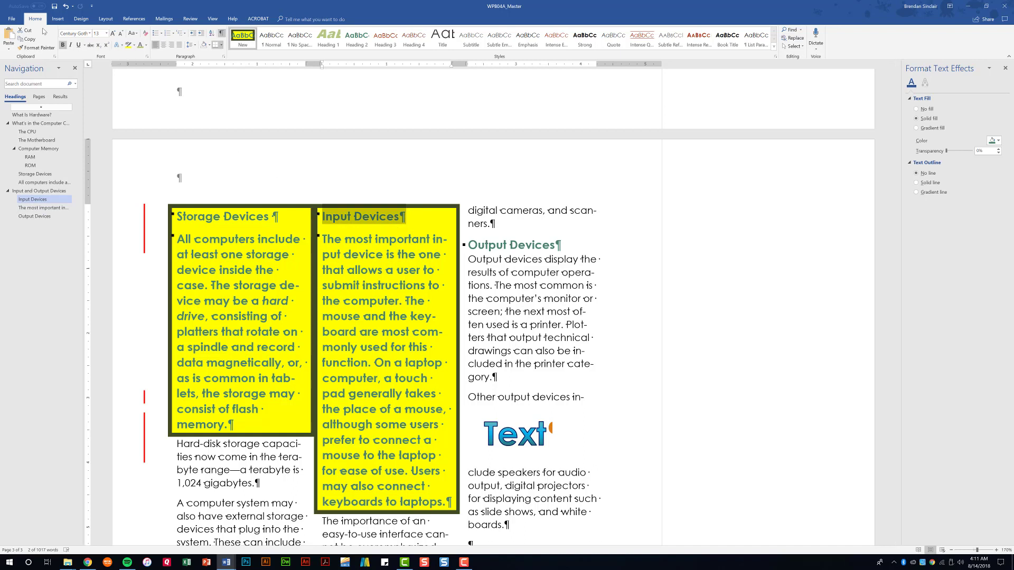
click(148, 57)
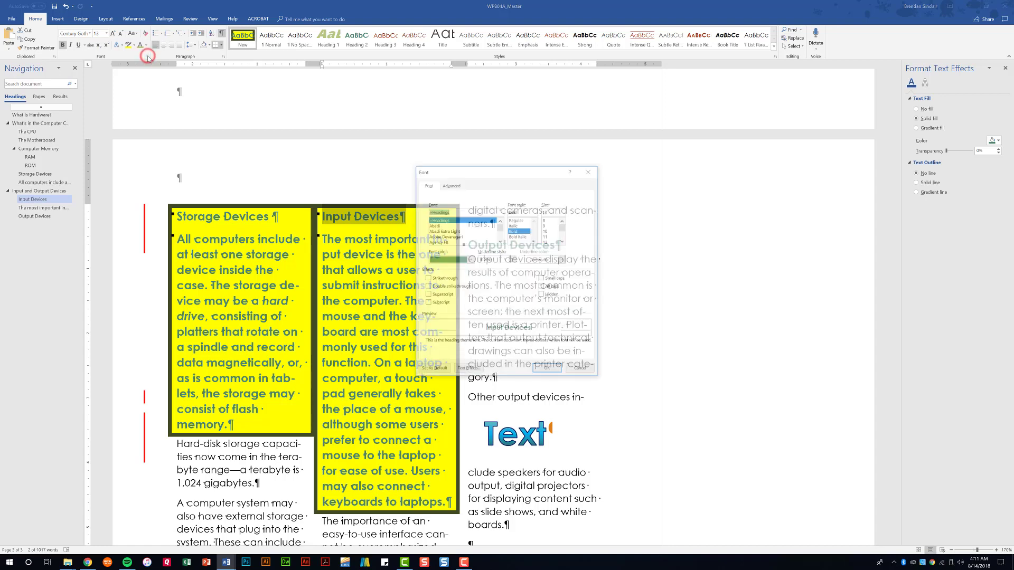
click(451, 185)
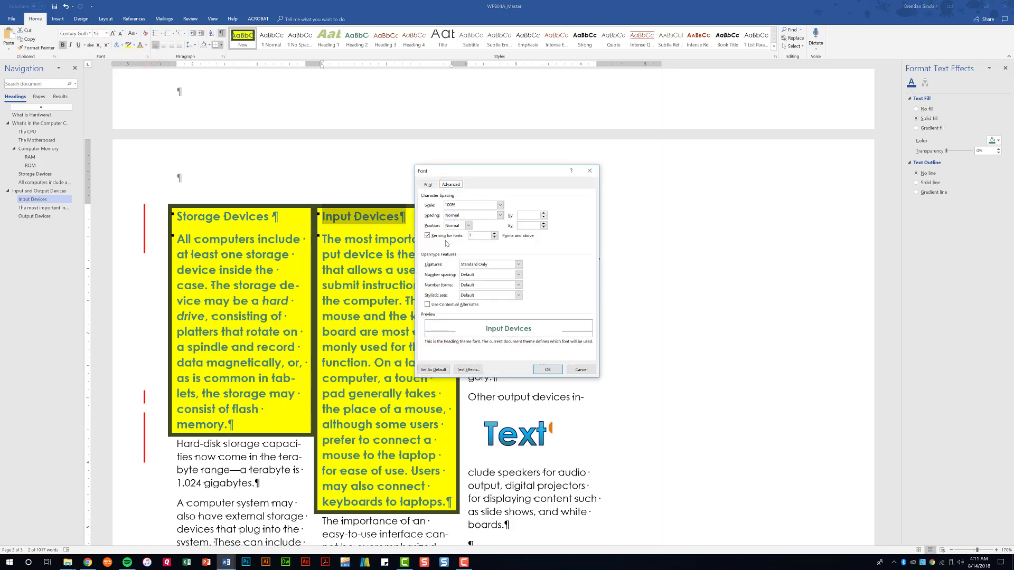
click(480, 216)
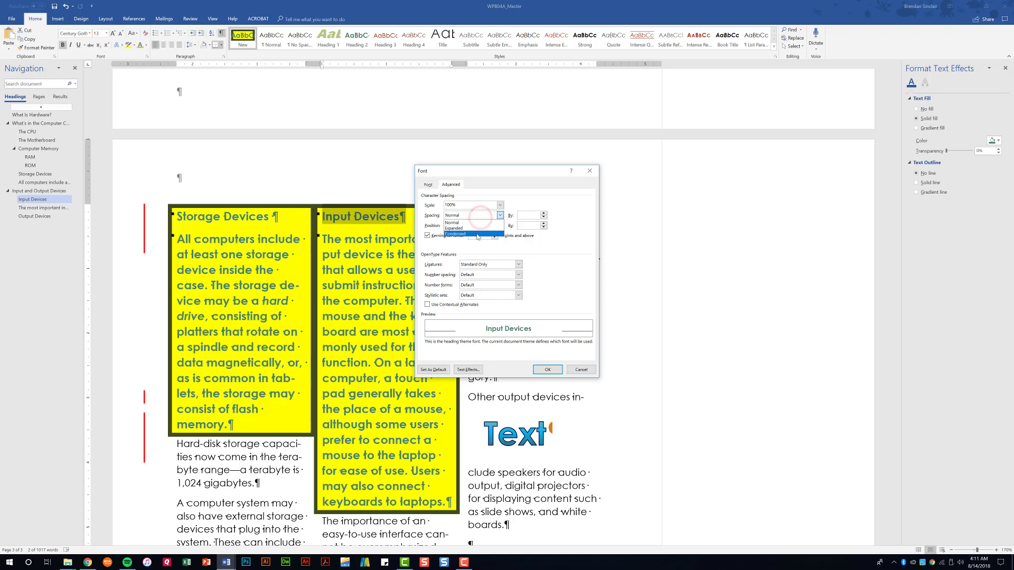
click(484, 229)
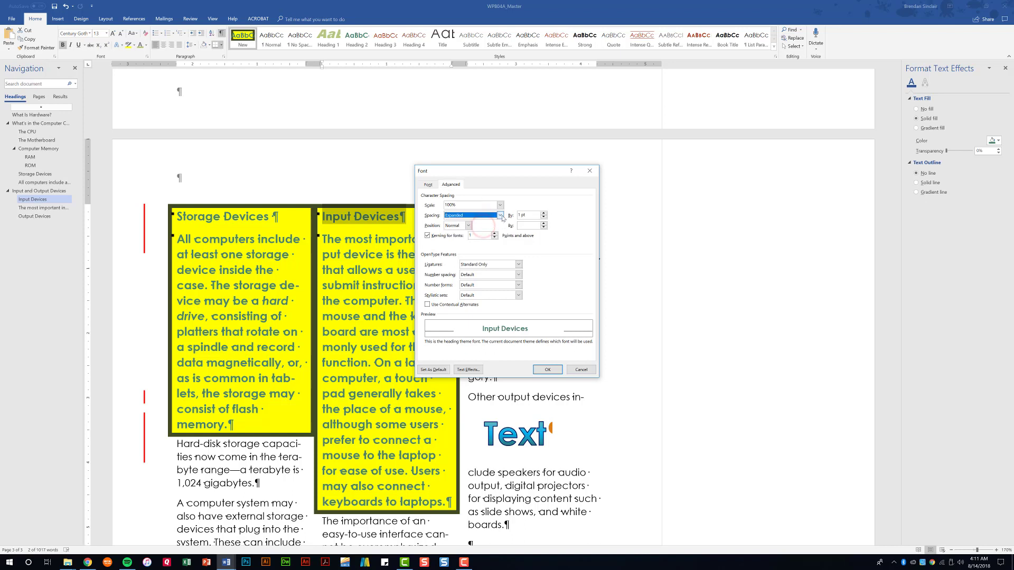
click(544, 214)
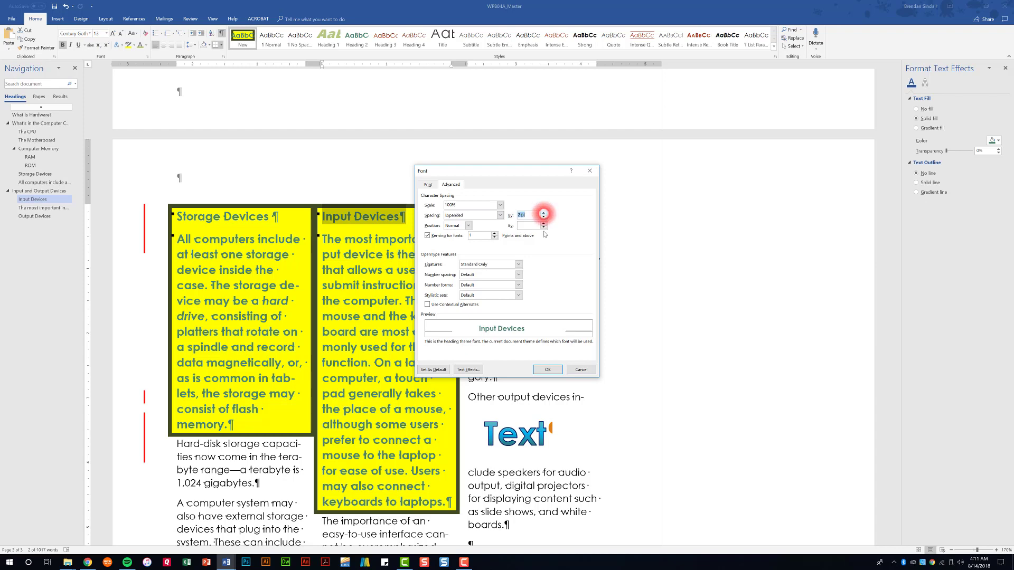
click(547, 370)
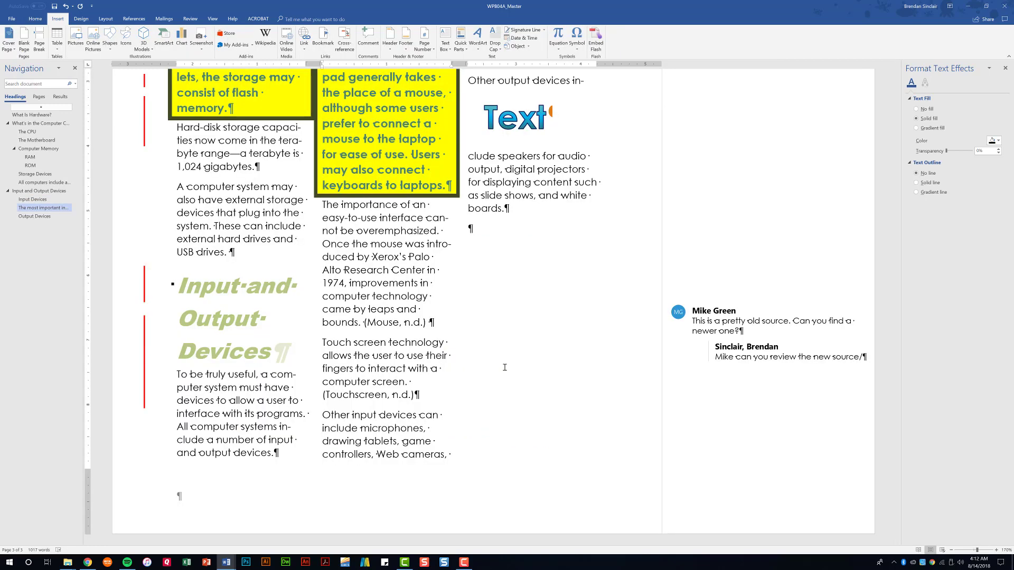
Step: Look at the Insert Hyperlink options for the word "Touch" in the touch screen paragraph, including the e-mail address link type
double_click(332, 343)
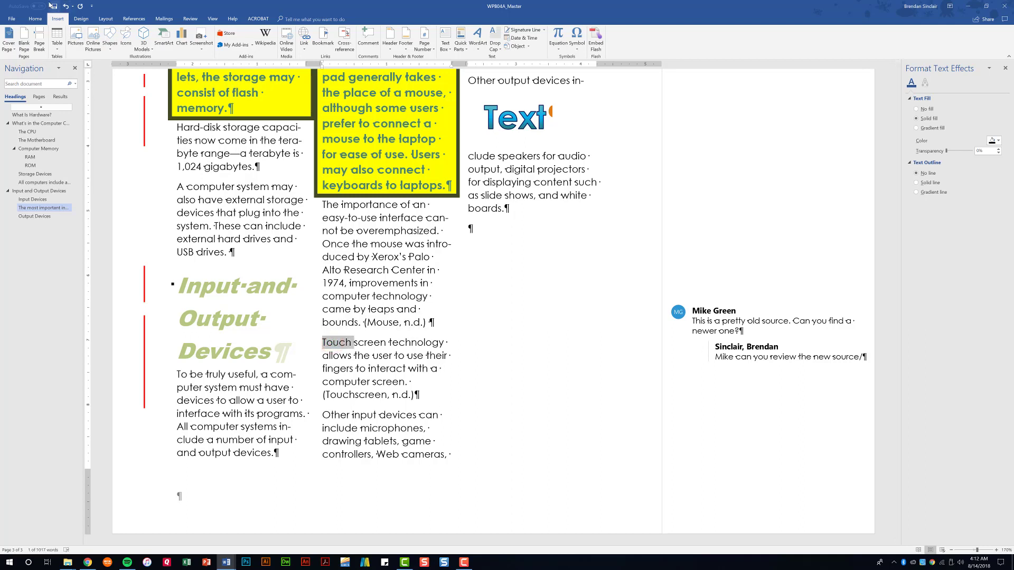
click(304, 40)
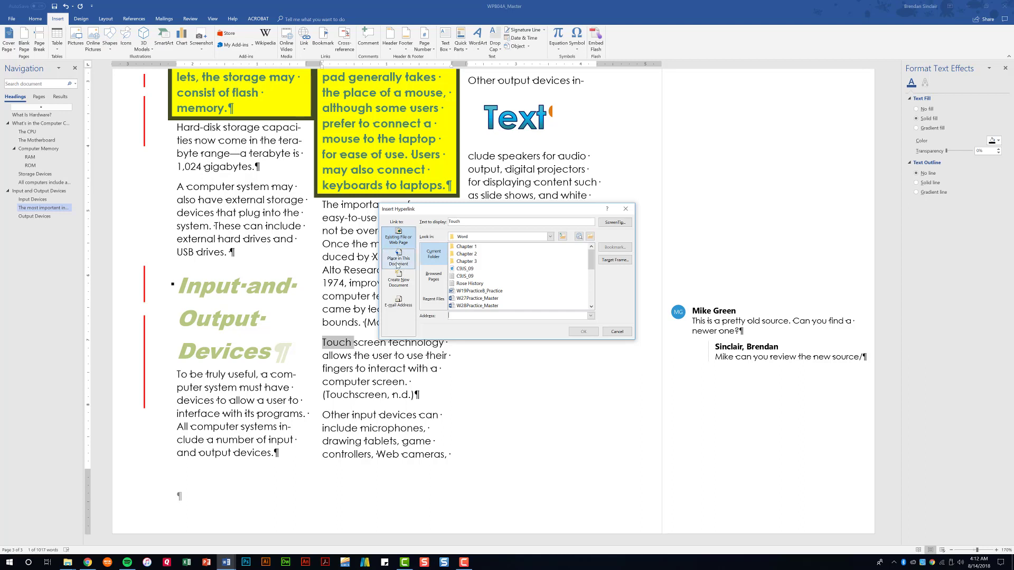
click(398, 310)
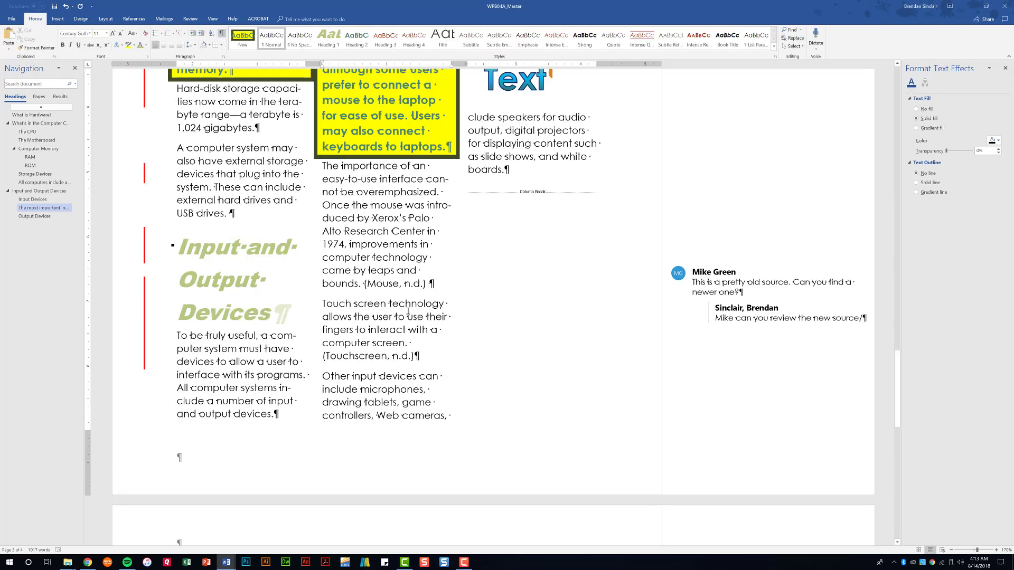
Step: Rotate the black logo picture on the last page right by 90°
scroll(280, 370, down, 7)
click(279, 412)
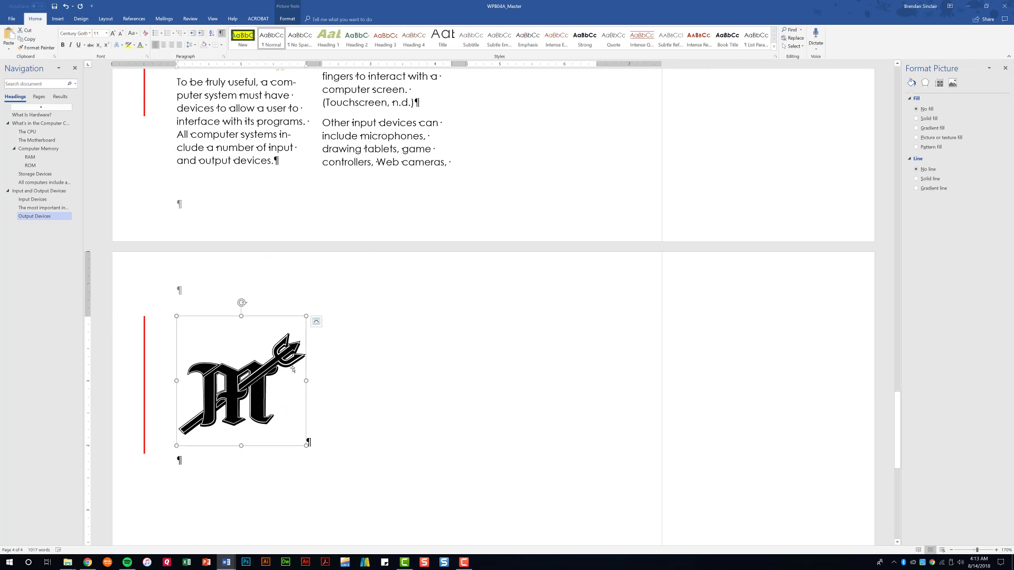
click(289, 20)
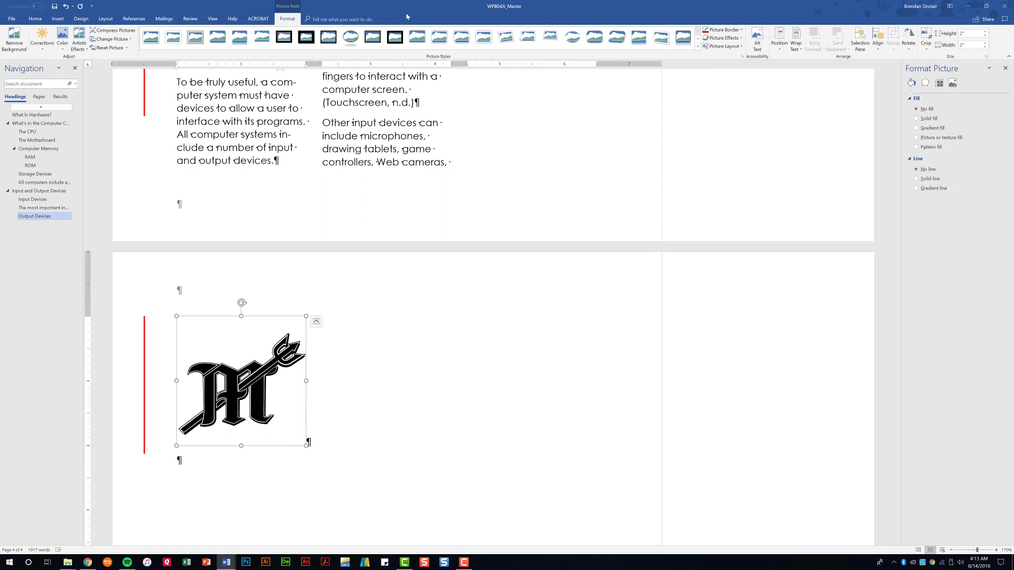
click(908, 48)
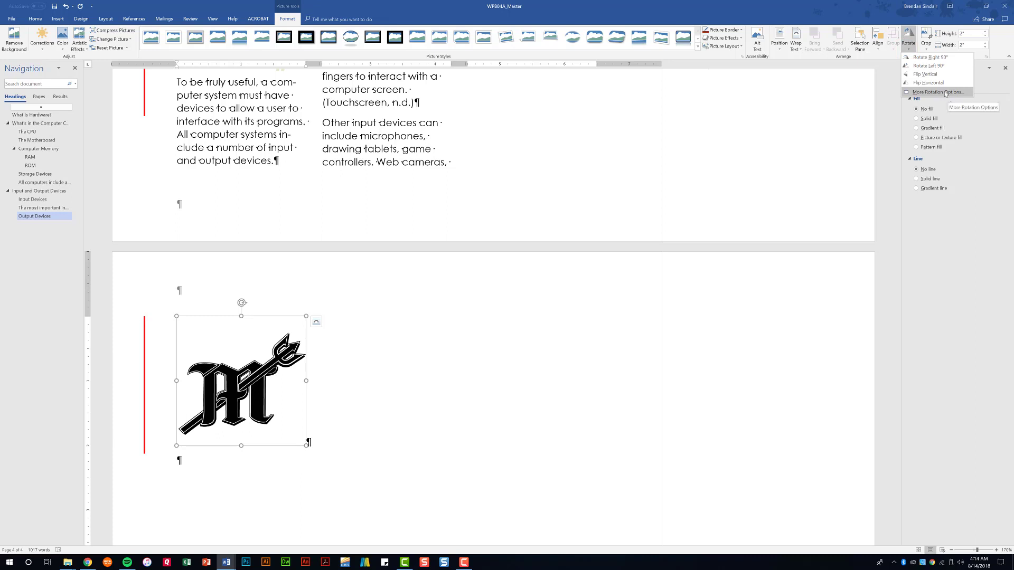
click(915, 61)
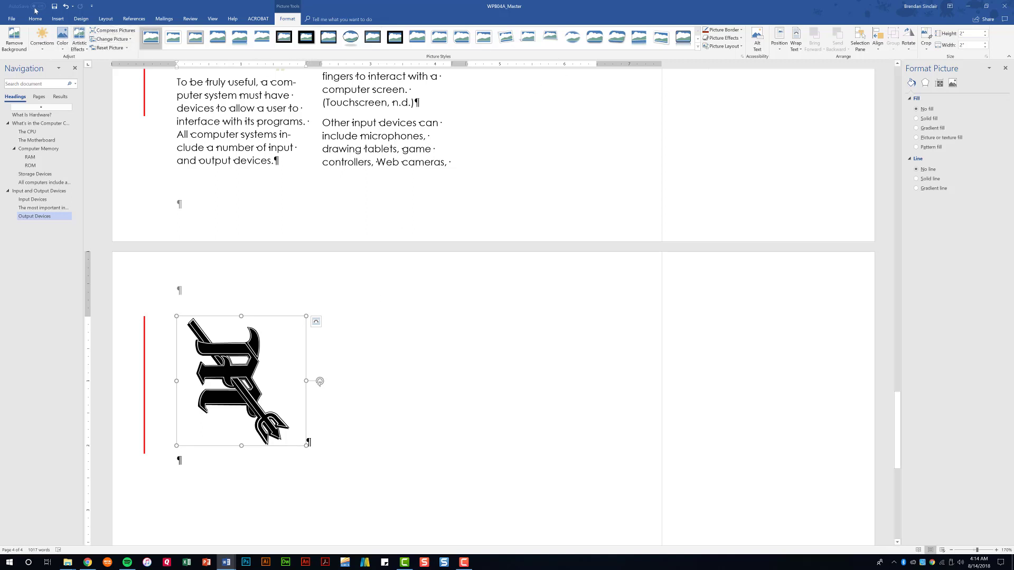
Step: Insert the text from the "Rose History" text file on a new line below the logo, listing all file types to find it
double_click(214, 512)
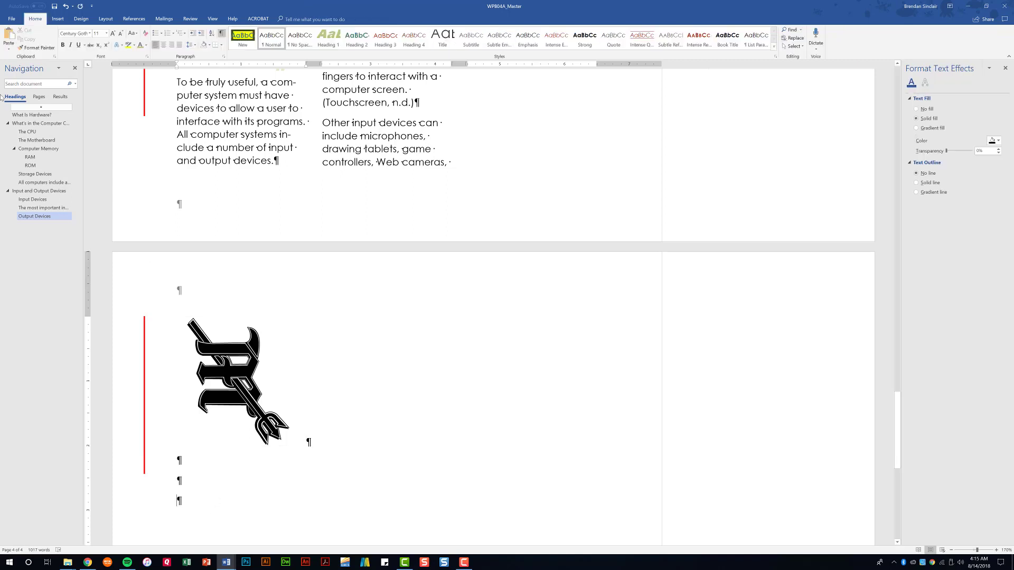
click(57, 20)
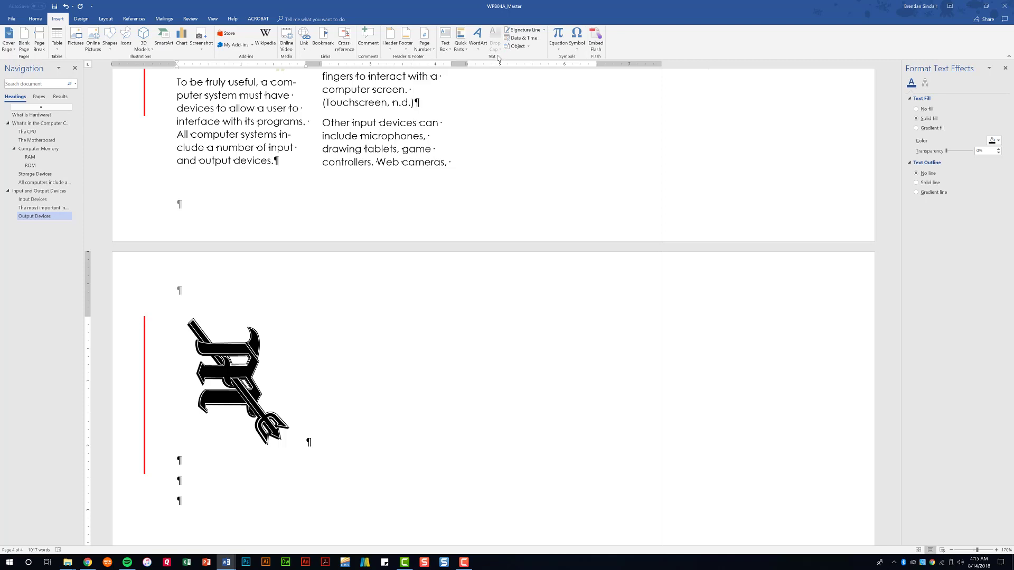
click(528, 47)
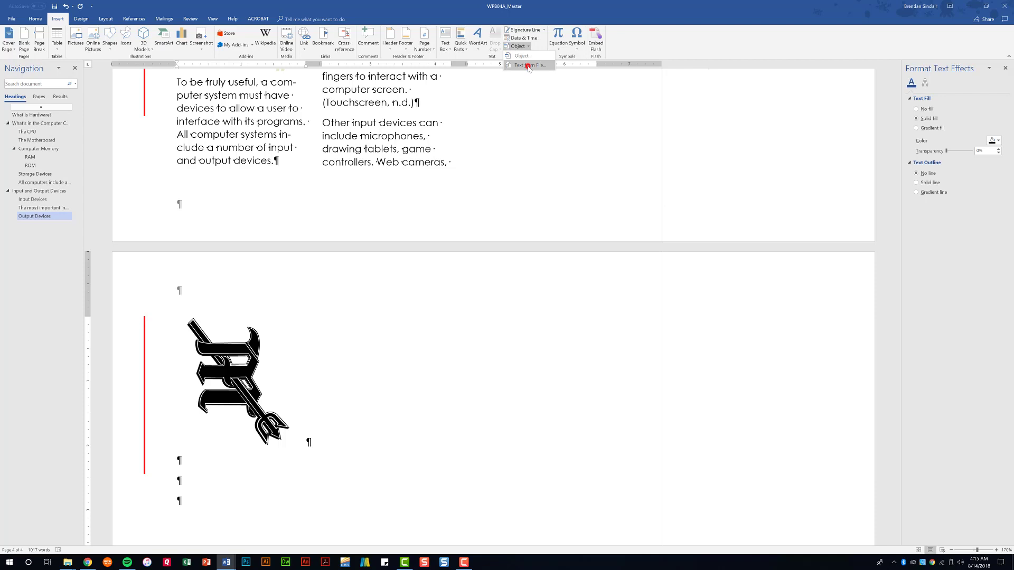
click(528, 66)
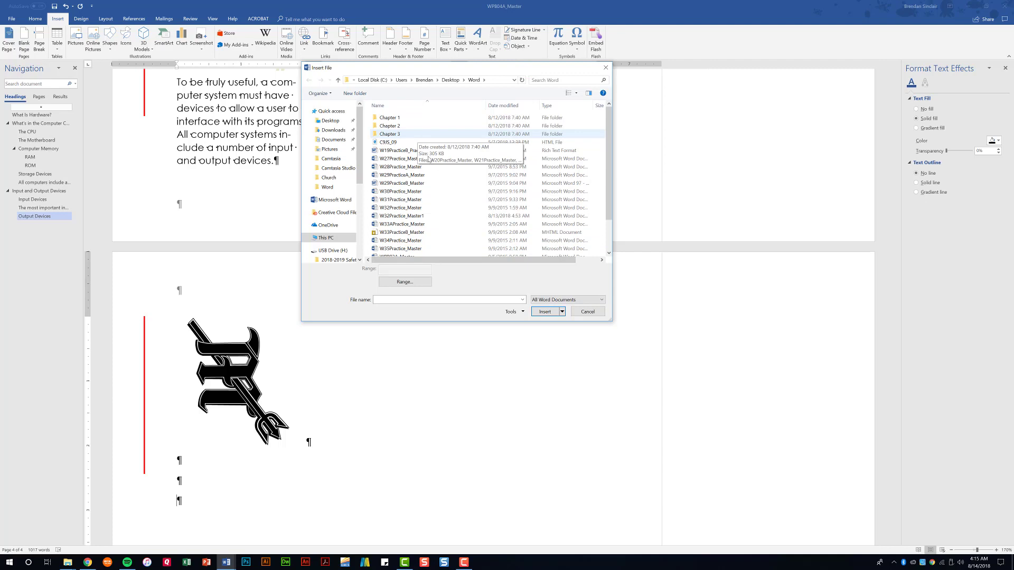
click(572, 302)
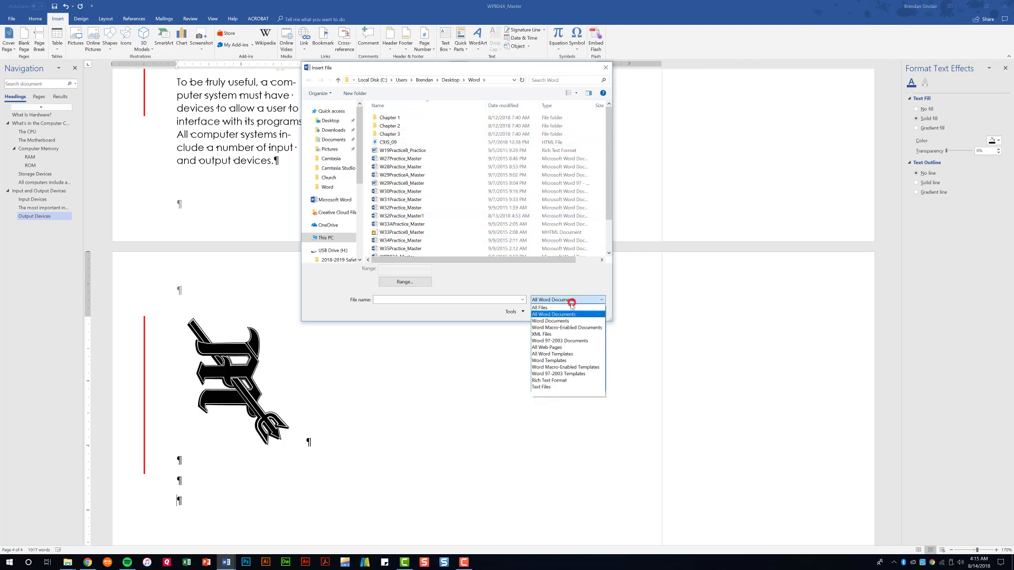
click(555, 309)
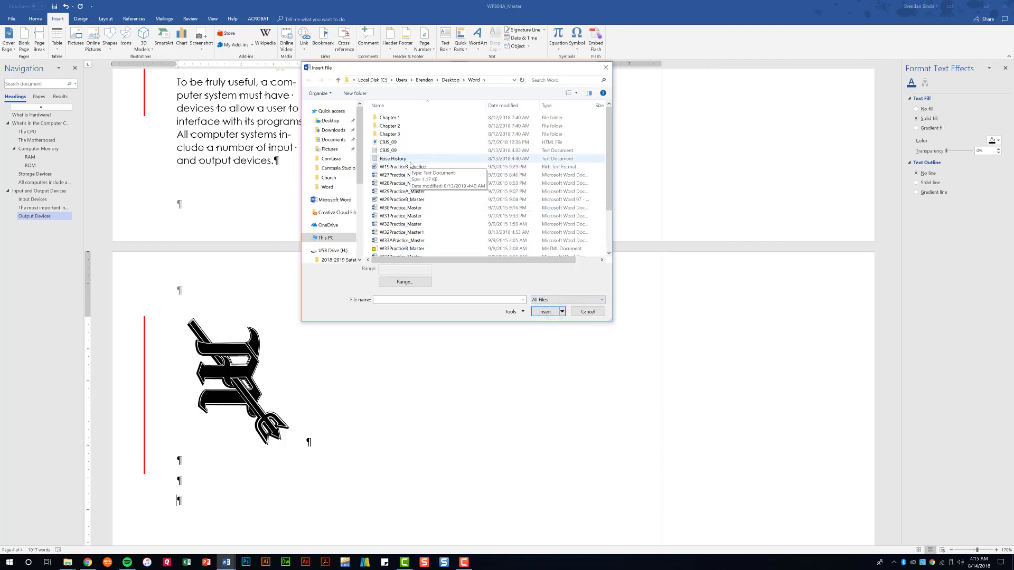
double_click(410, 159)
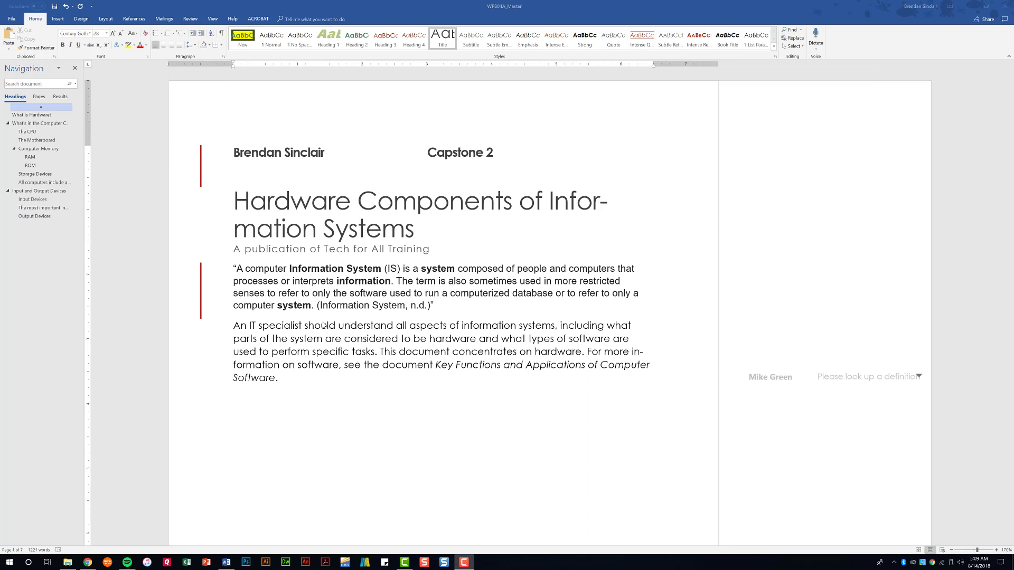
Step: Place the cursor in the name line above the document title, and hide and redisplay the ruler
click(325, 159)
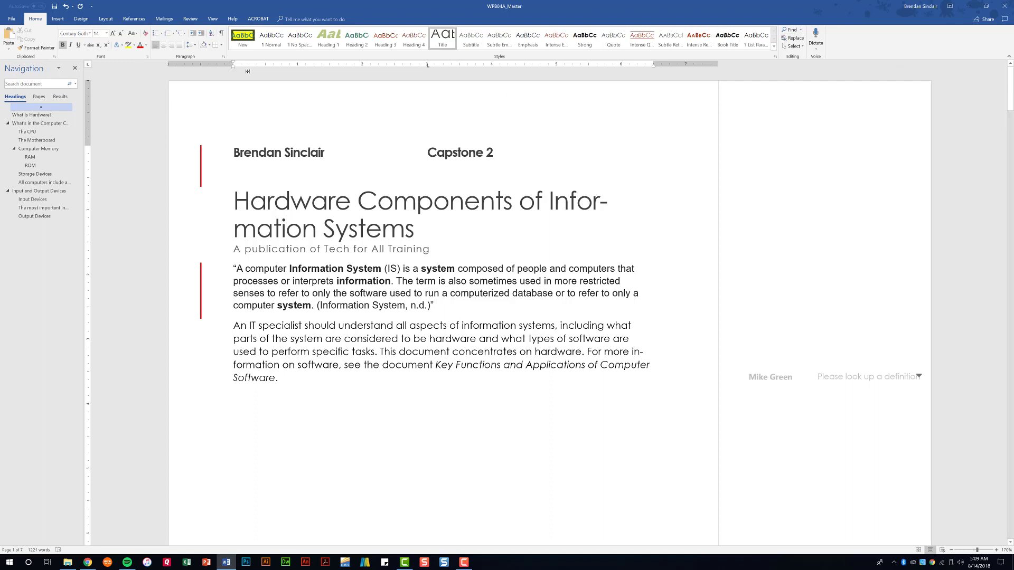
click(211, 19)
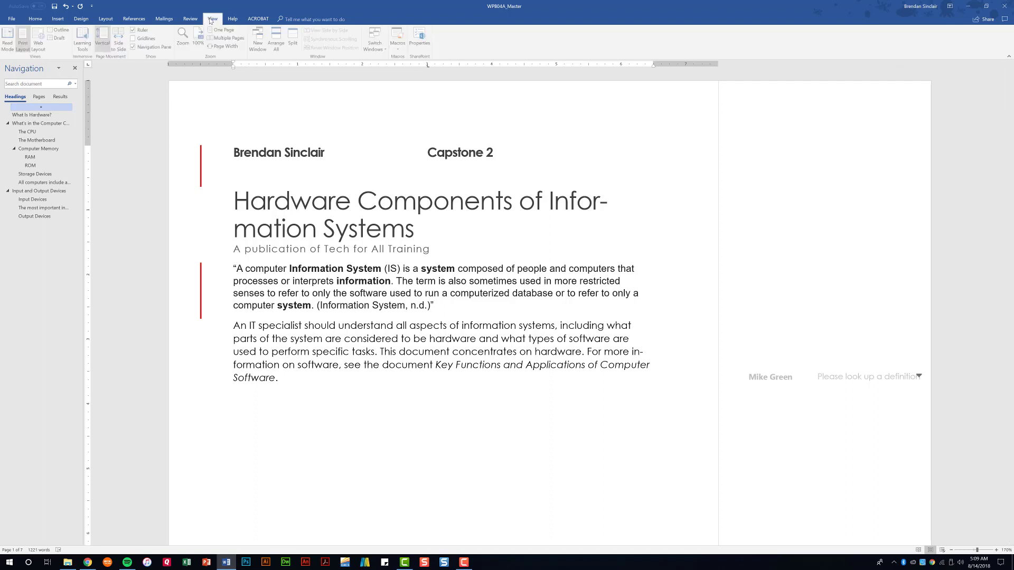
click(135, 31)
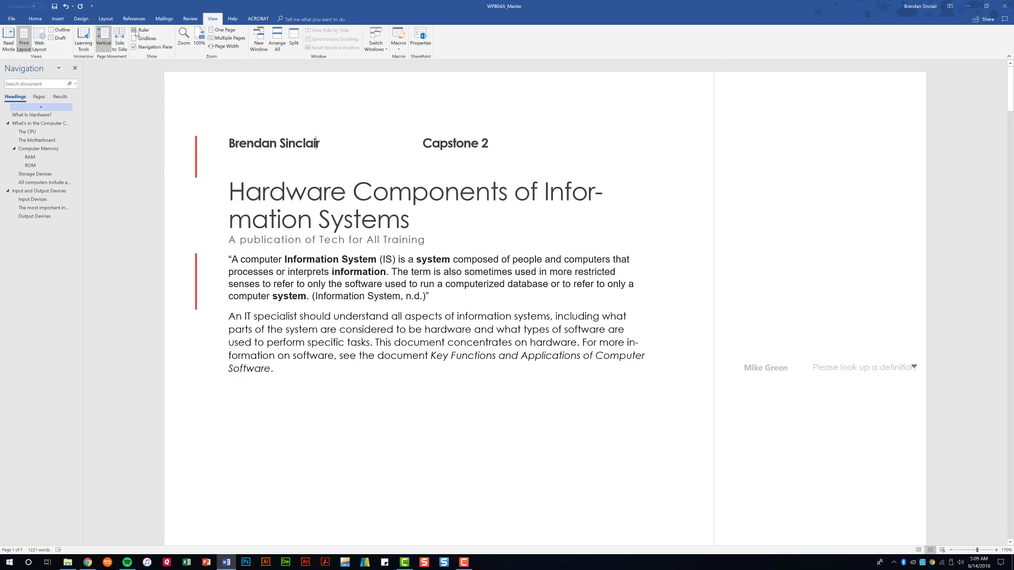
click(135, 30)
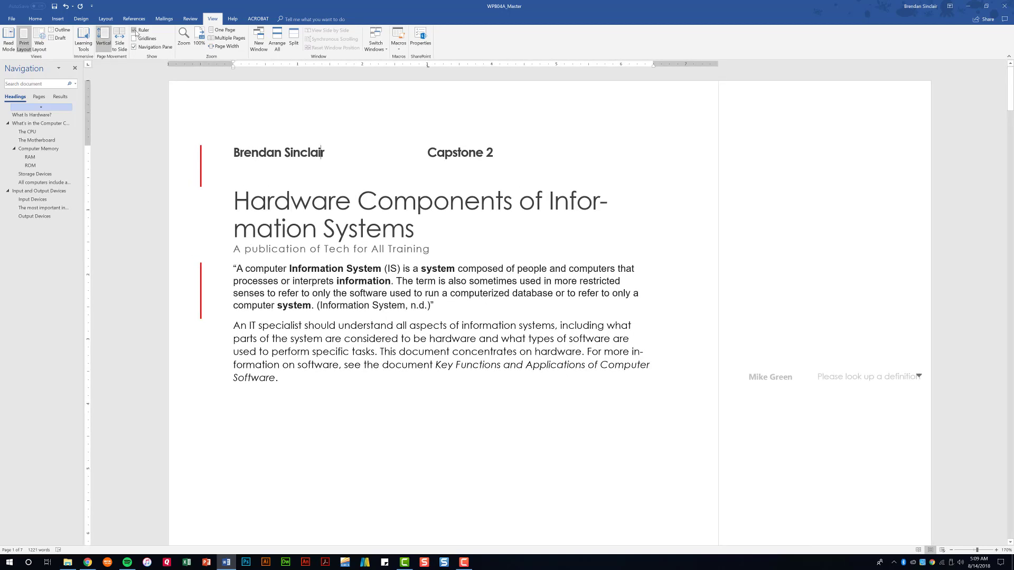
click(34, 19)
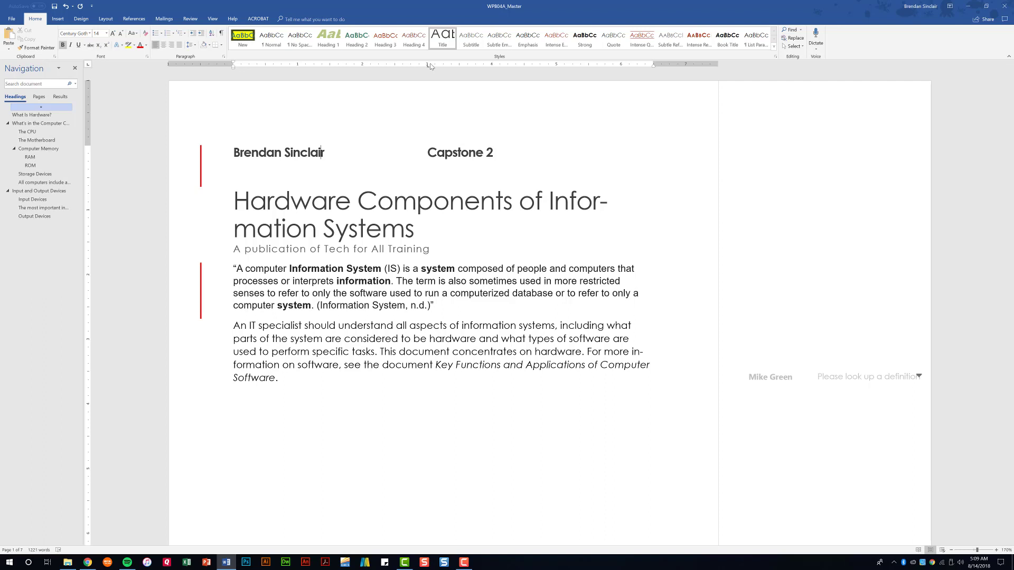
Step: Move the name line's tab stop to about the 4-inch mark on the ruler
drag(428, 67, 493, 69)
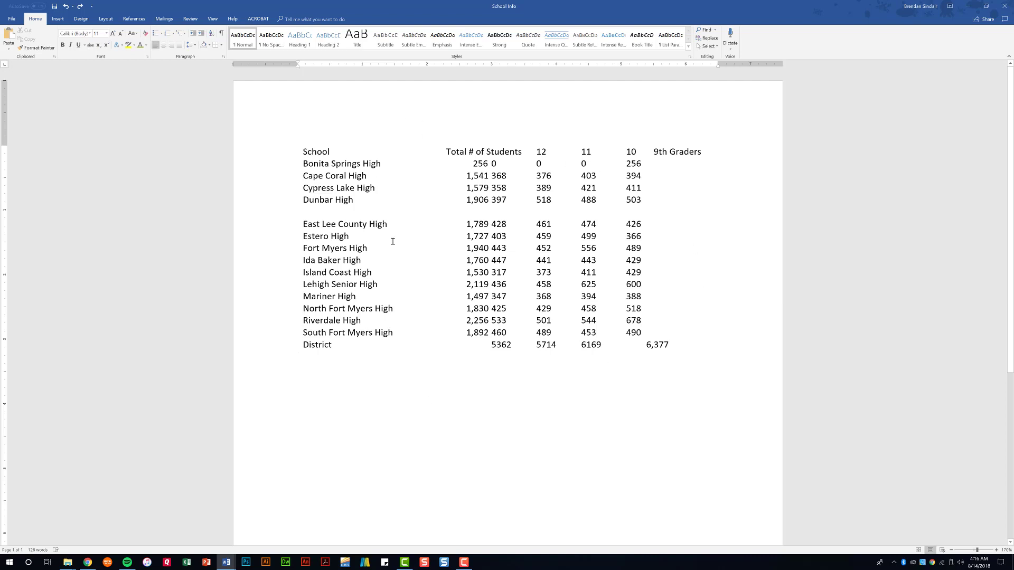
Step: Convert all the school enrollment text in the School Info document into a table, separating the text at tabs with fixed column width Auto
drag(304, 152, 511, 395)
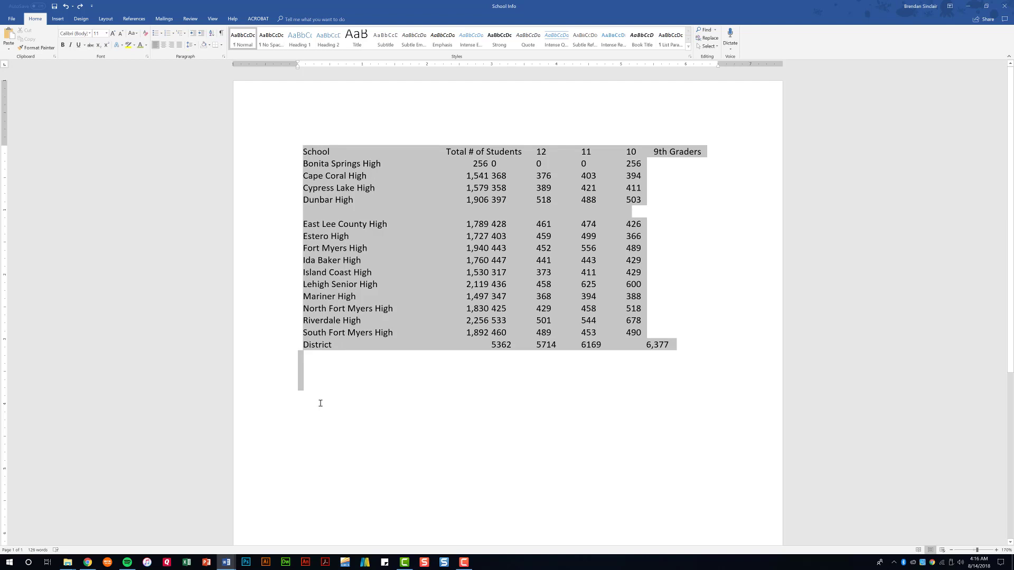
drag(325, 373, 668, 347)
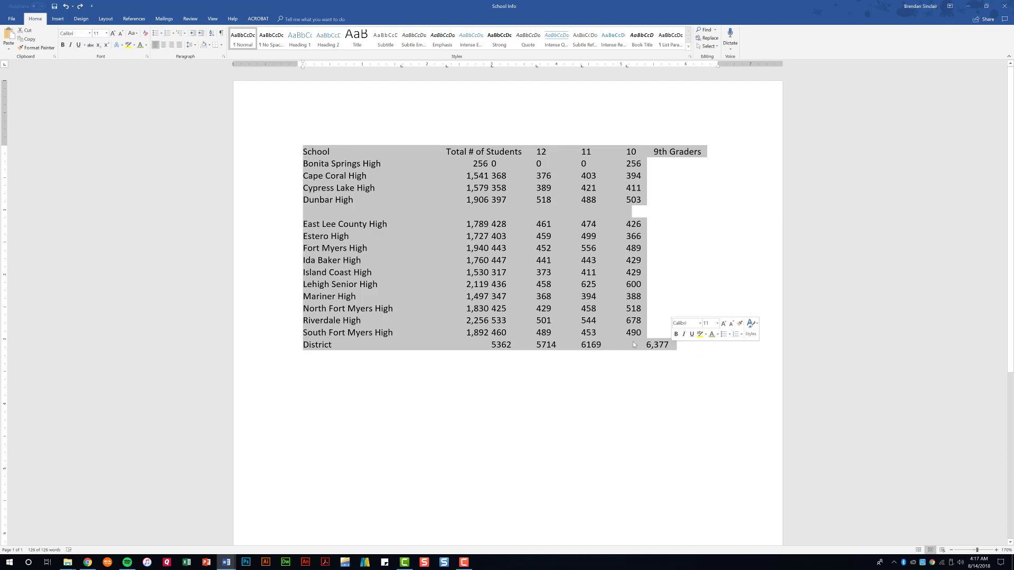
click(56, 19)
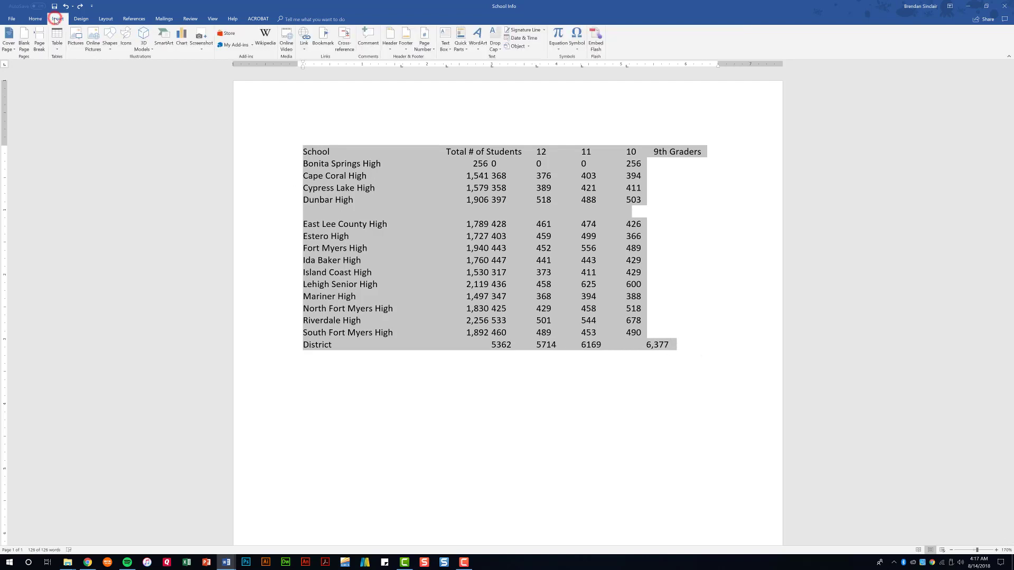
click(61, 50)
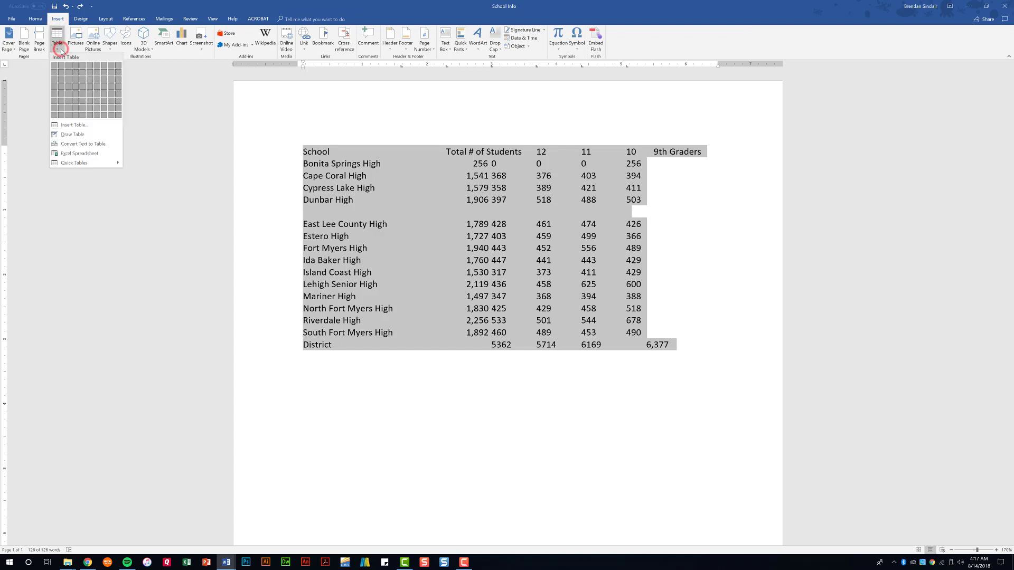
click(98, 145)
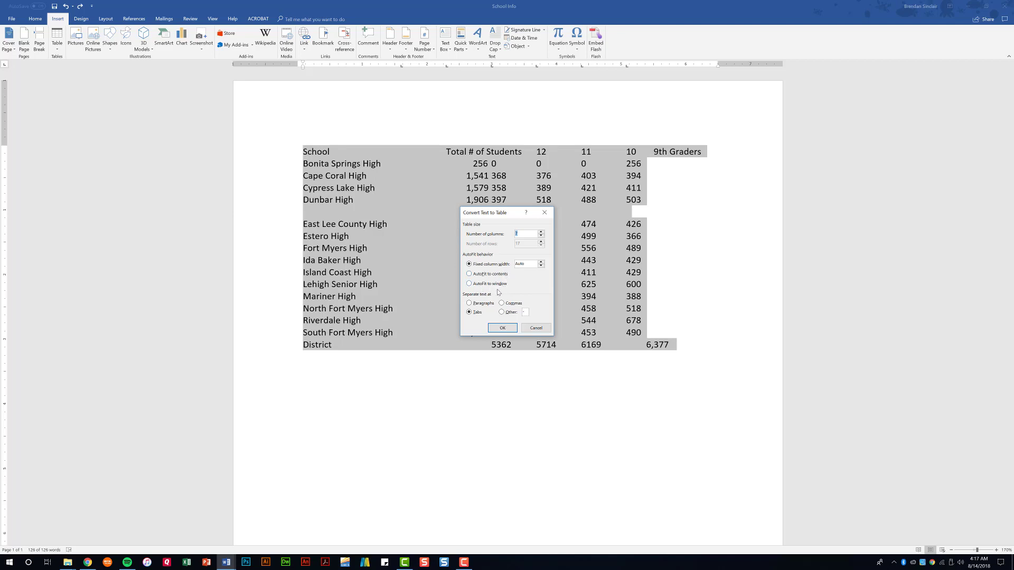
click(506, 329)
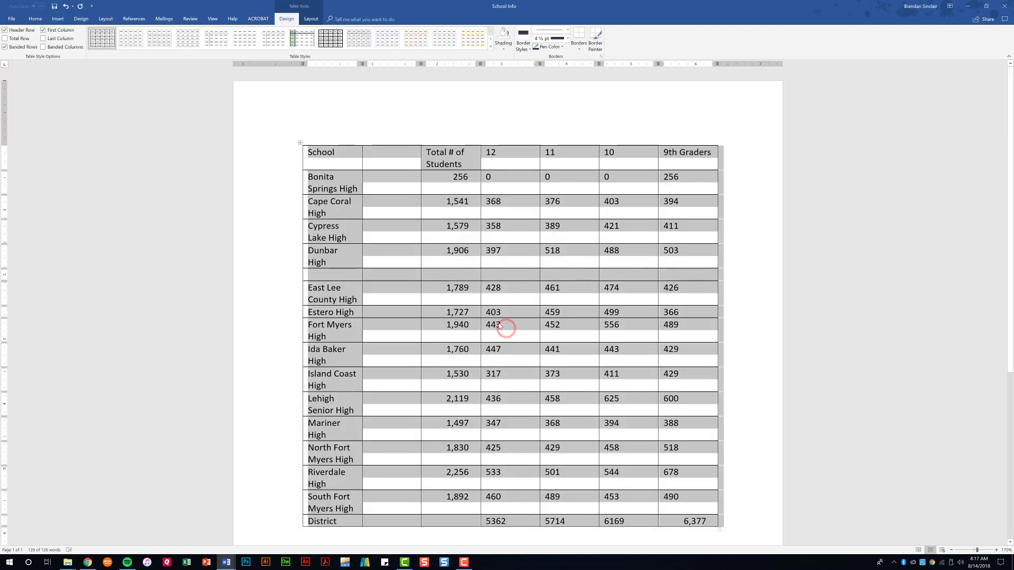
Step: AutoFit the school table's columns to their contents
click(313, 18)
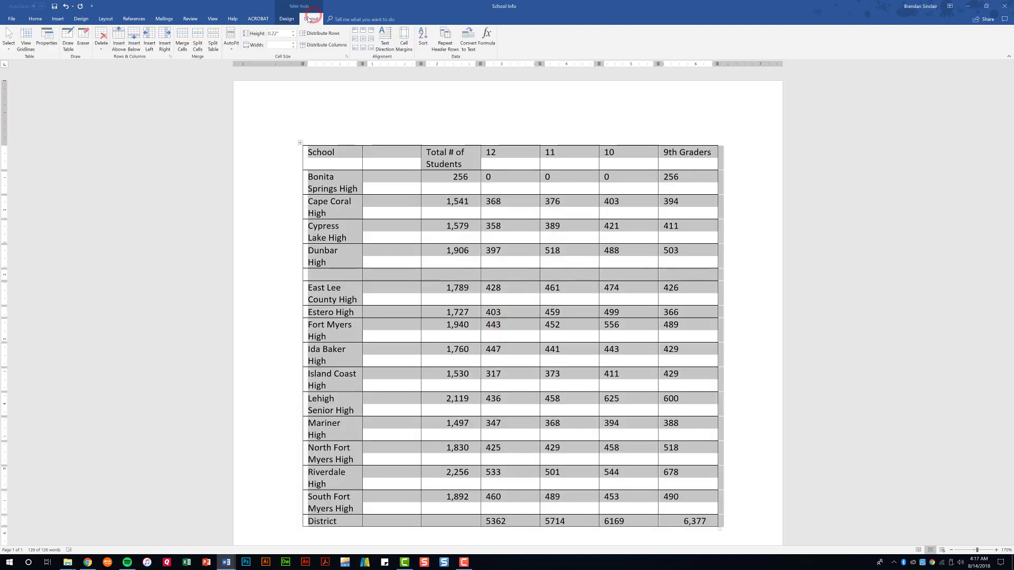
click(232, 41)
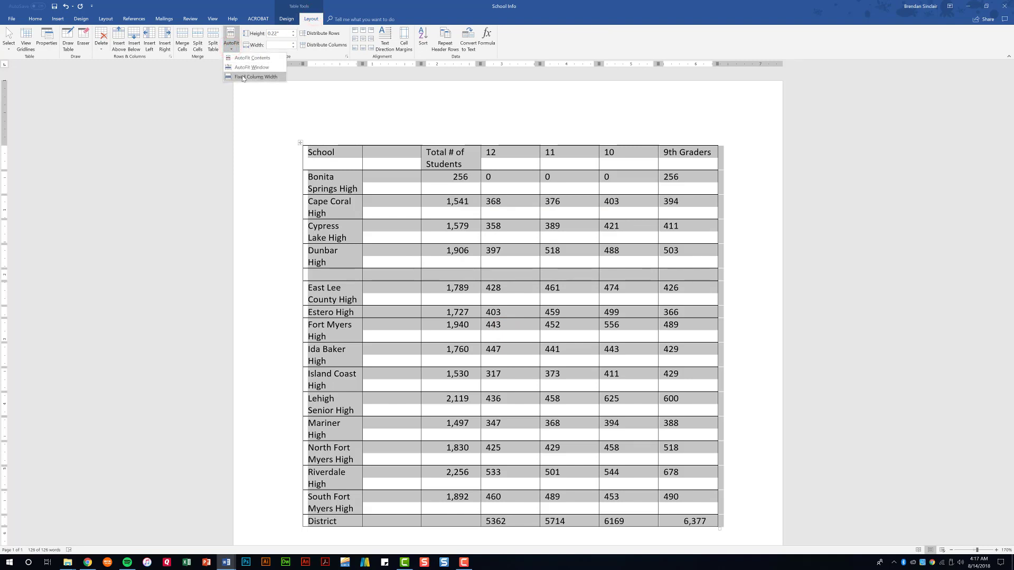
click(249, 58)
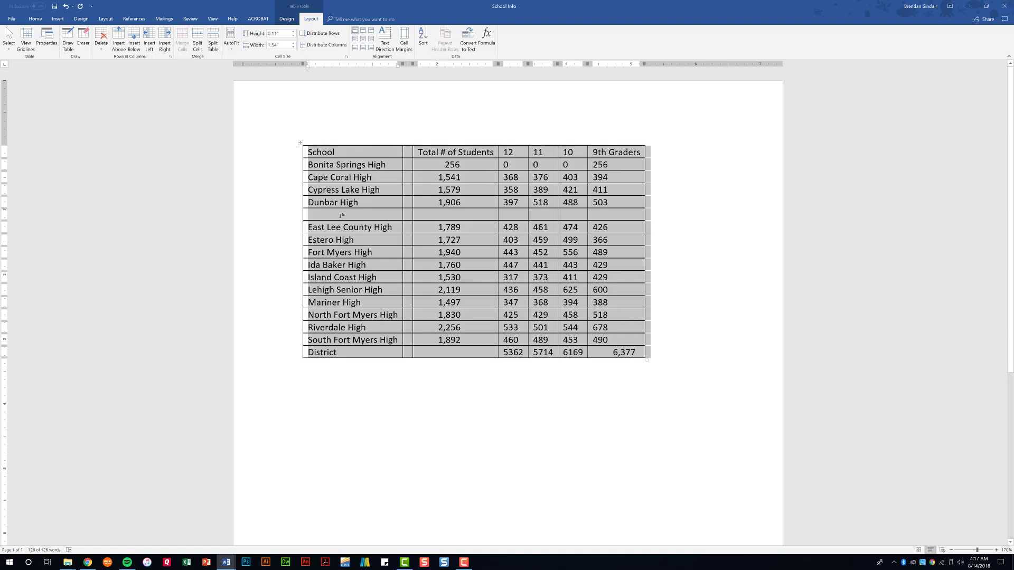
Step: Merge all cells of the blank row below Dunbar High into one cell
click(359, 216)
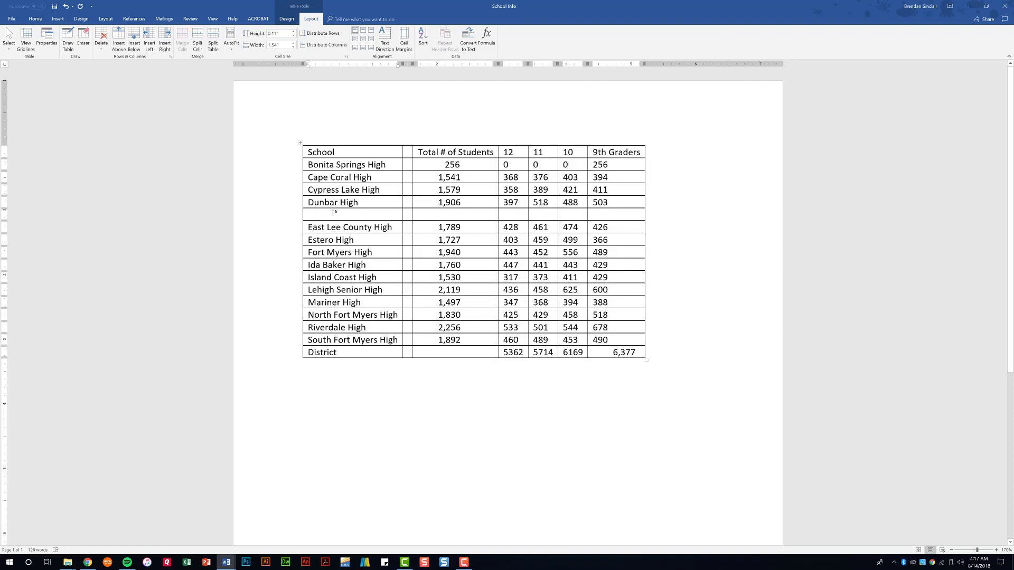
drag(317, 213, 602, 217)
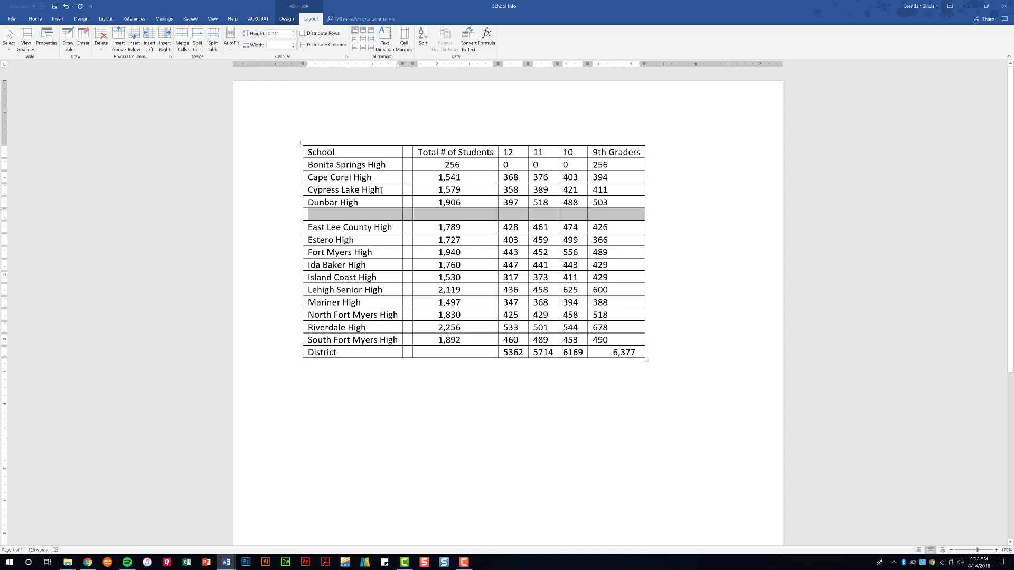
click(187, 50)
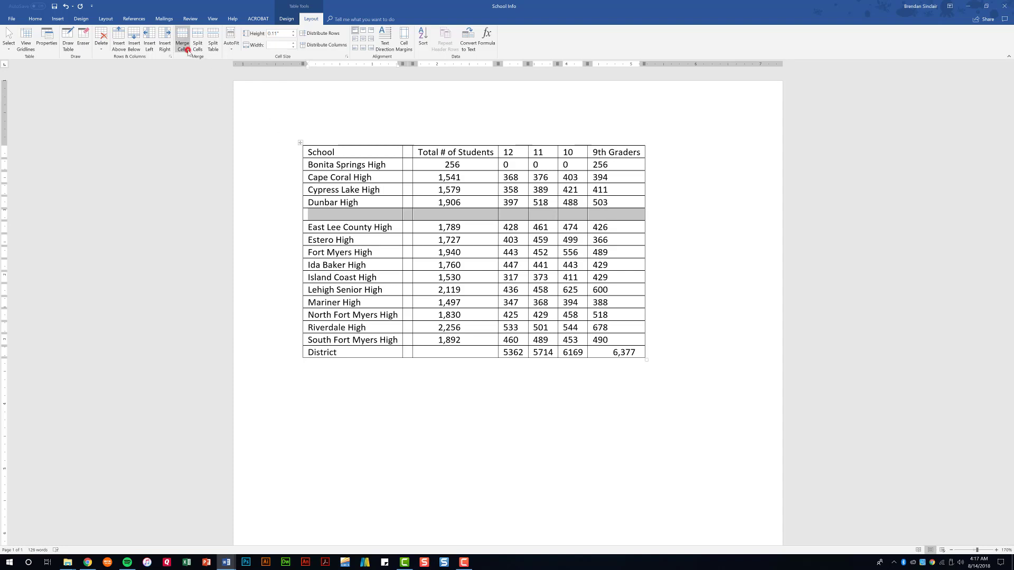
click(444, 271)
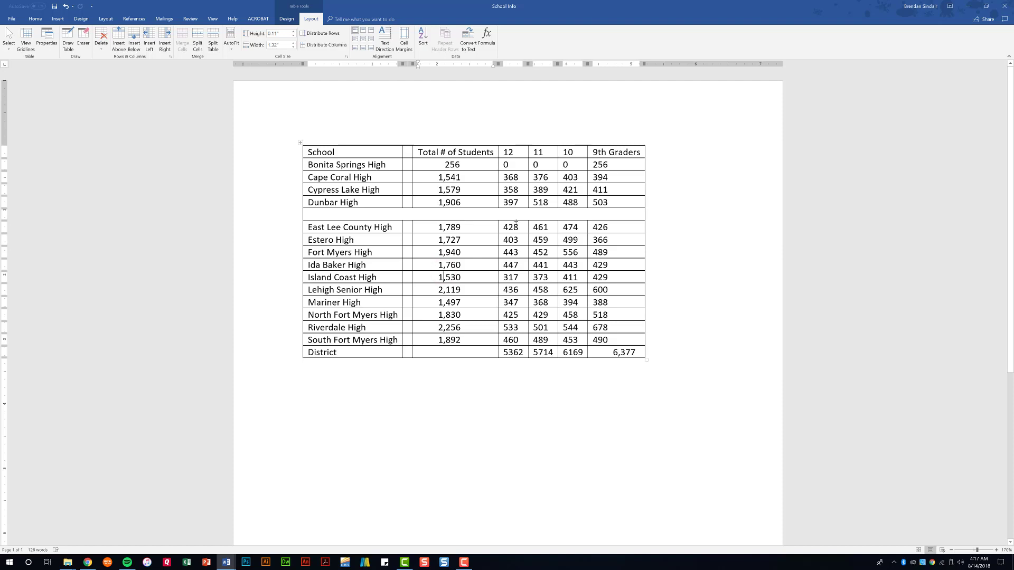
Step: Delete the blank row between Dunbar High and East Lee County High
click(304, 212)
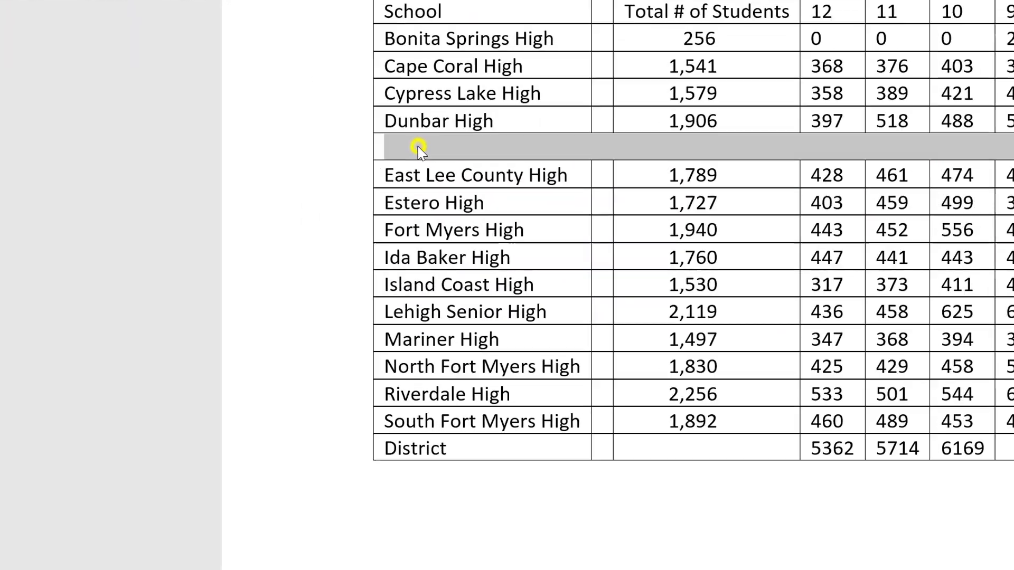
right_click(324, 215)
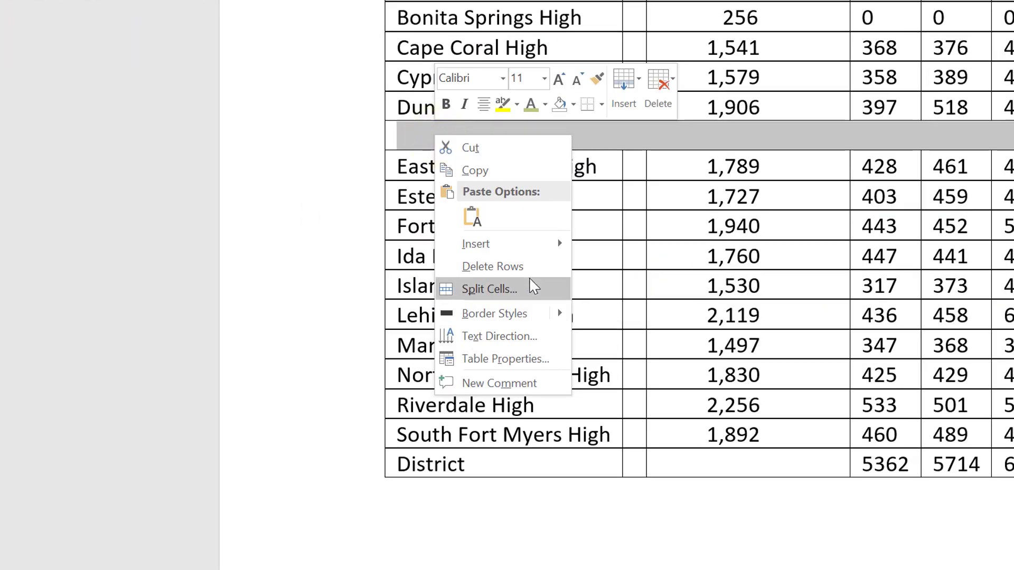
click(527, 267)
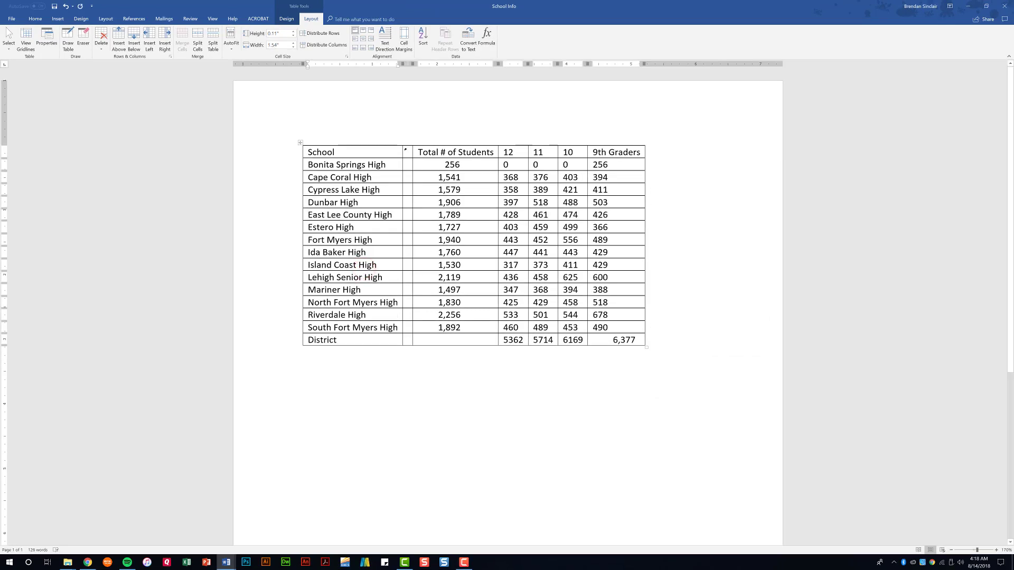
Step: Delete the empty column between the School and Total # of Students columns
click(406, 144)
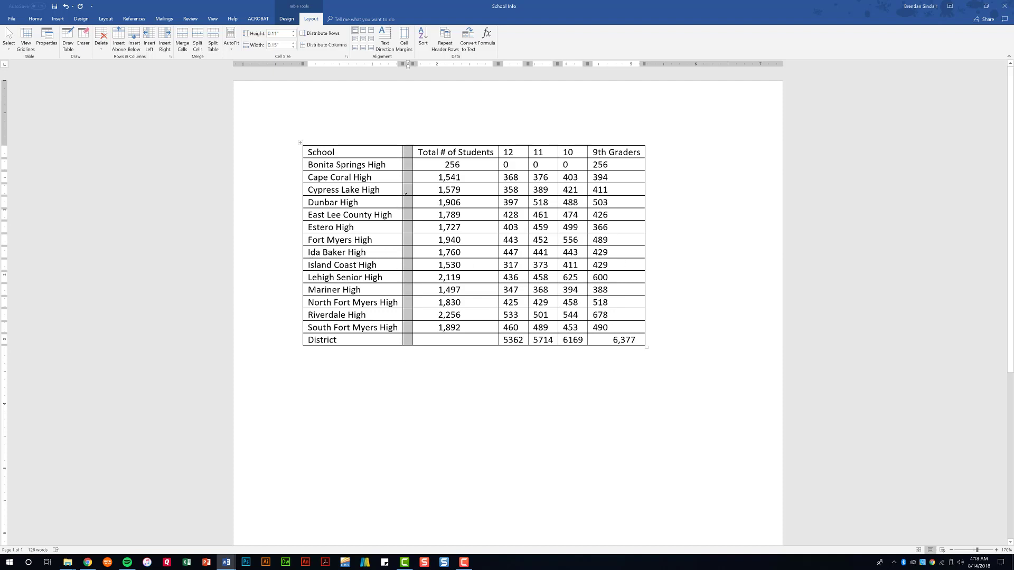
click(409, 152)
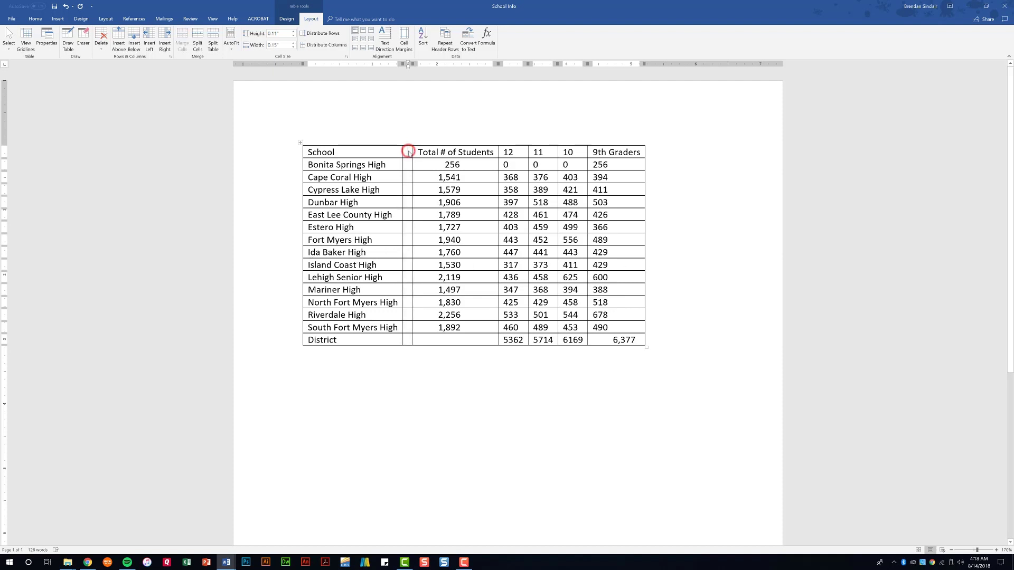
drag(408, 152, 409, 335)
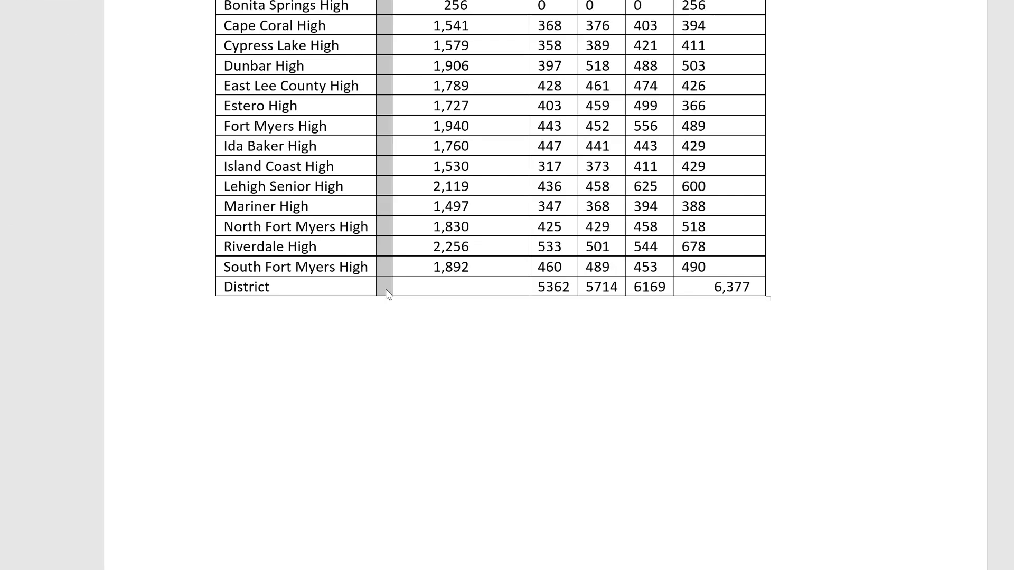
right_click(408, 342)
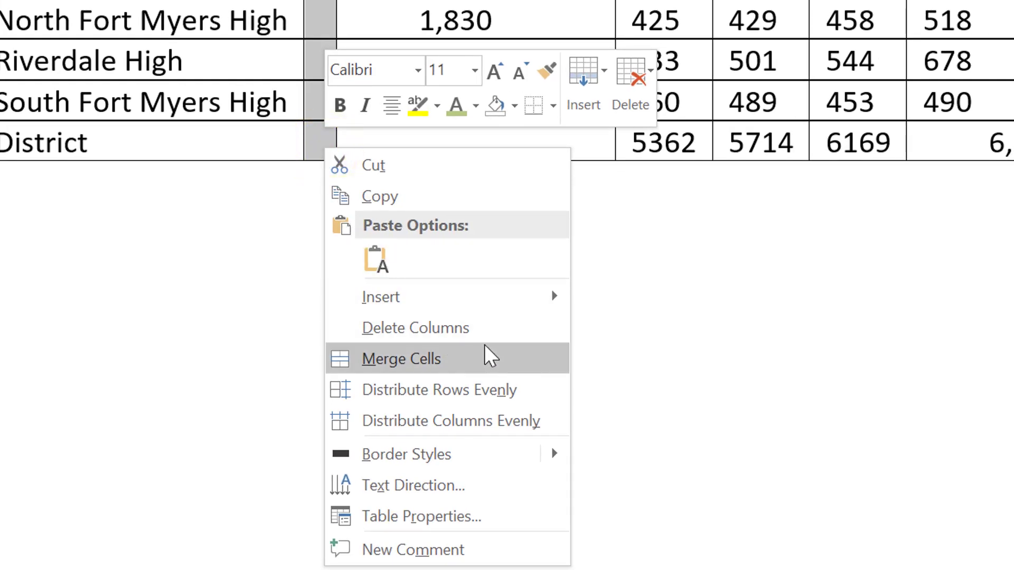
click(640, 79)
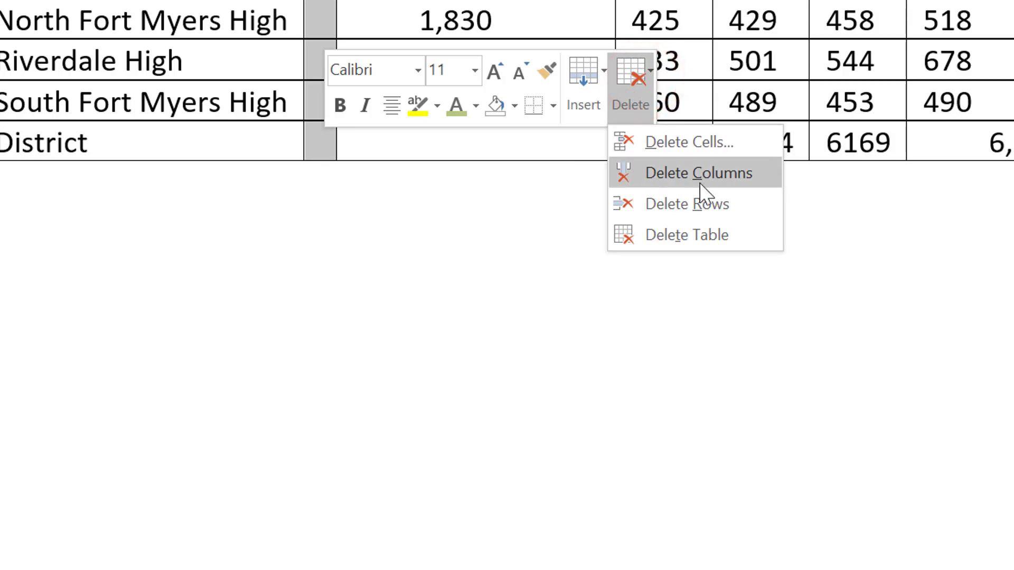
click(698, 173)
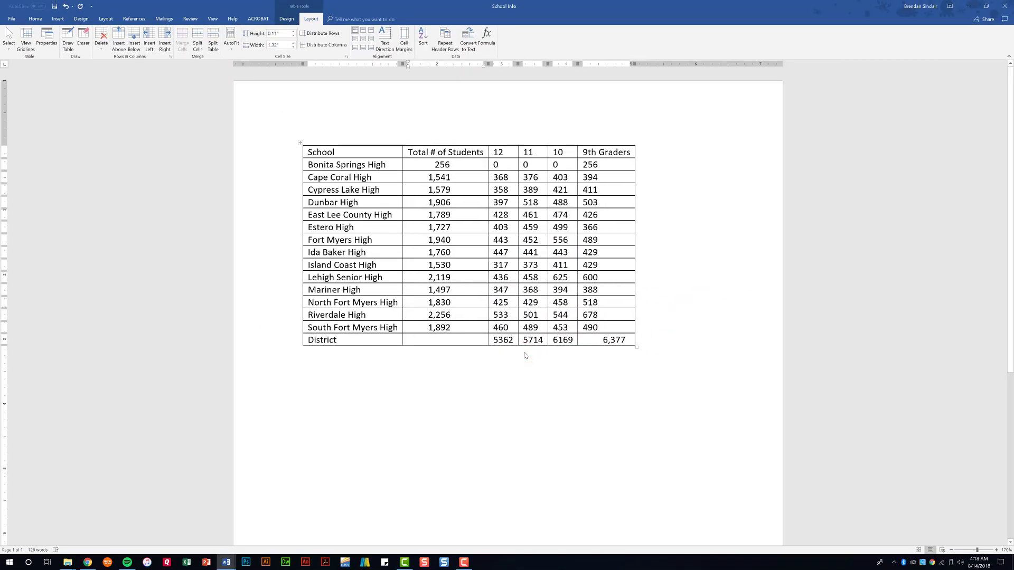
Step: Insert the formula =SUM(ABOVE) in the District row's Total # of Students cell
click(458, 340)
click(486, 40)
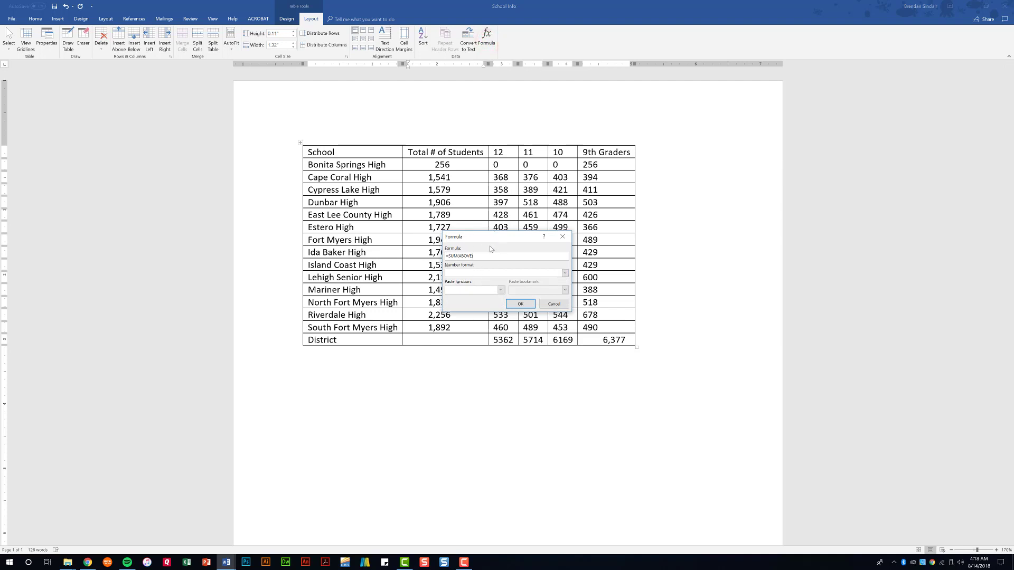
click(520, 304)
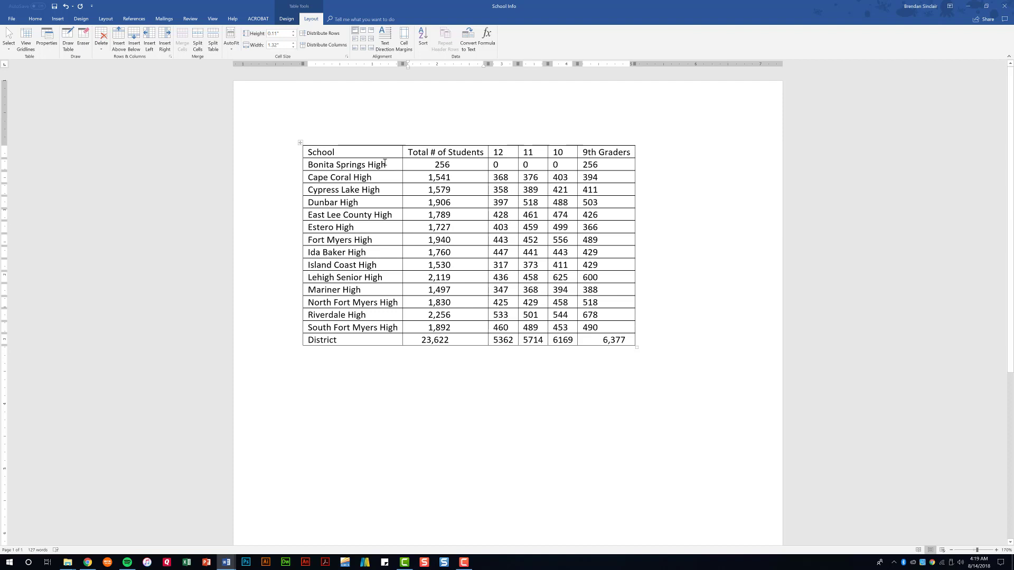
Step: Shade the whole School column, from the header to District, with the standard light green color
drag(323, 151, 361, 338)
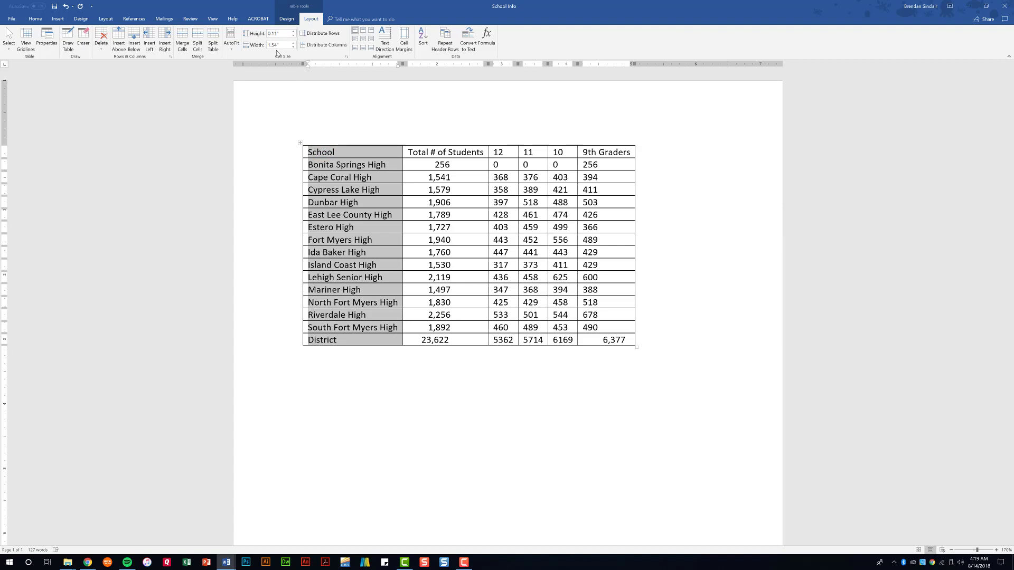
click(285, 18)
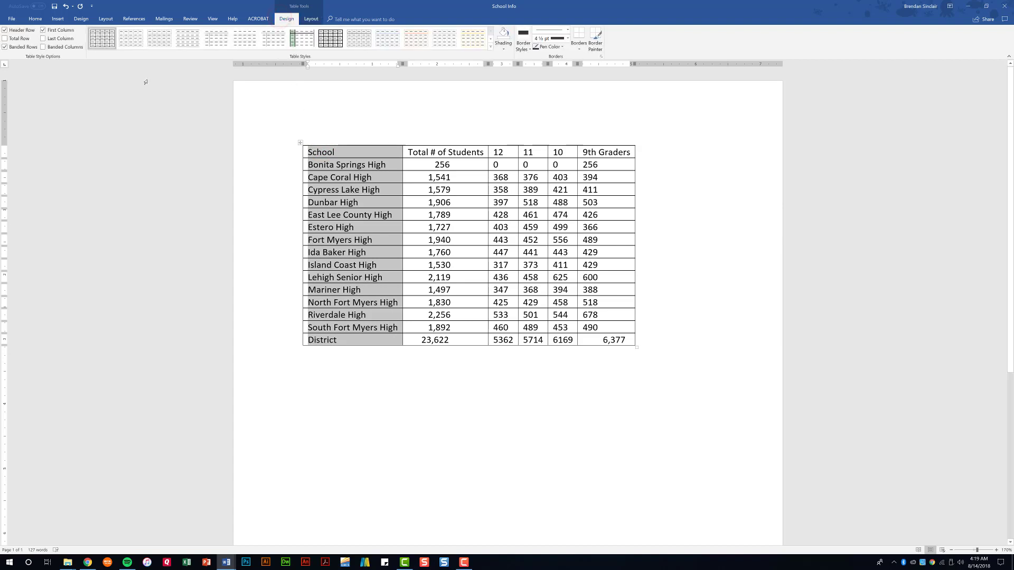
click(499, 49)
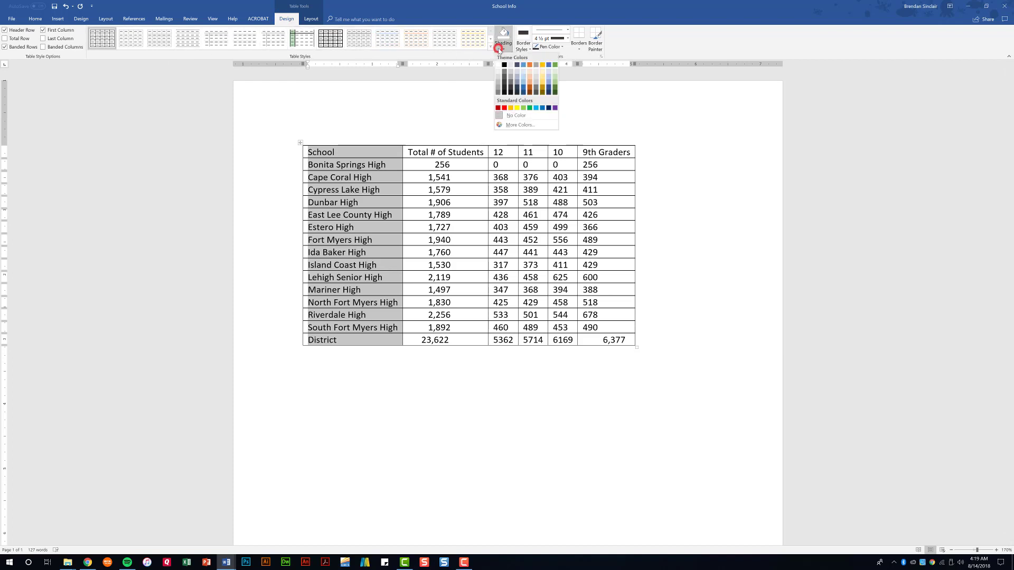
click(523, 108)
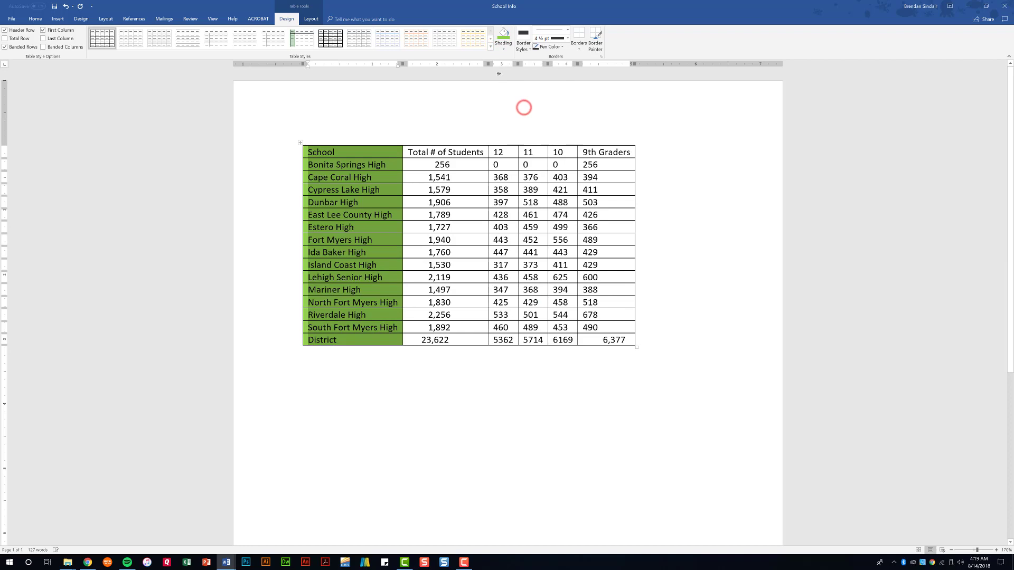
Step: Open the full gallery of table styles for the school table
click(490, 47)
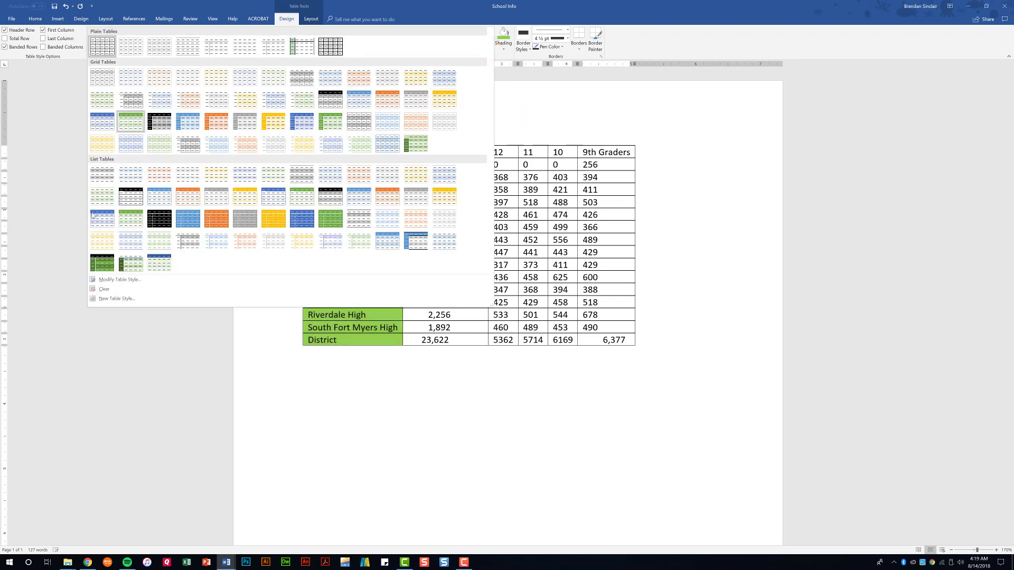